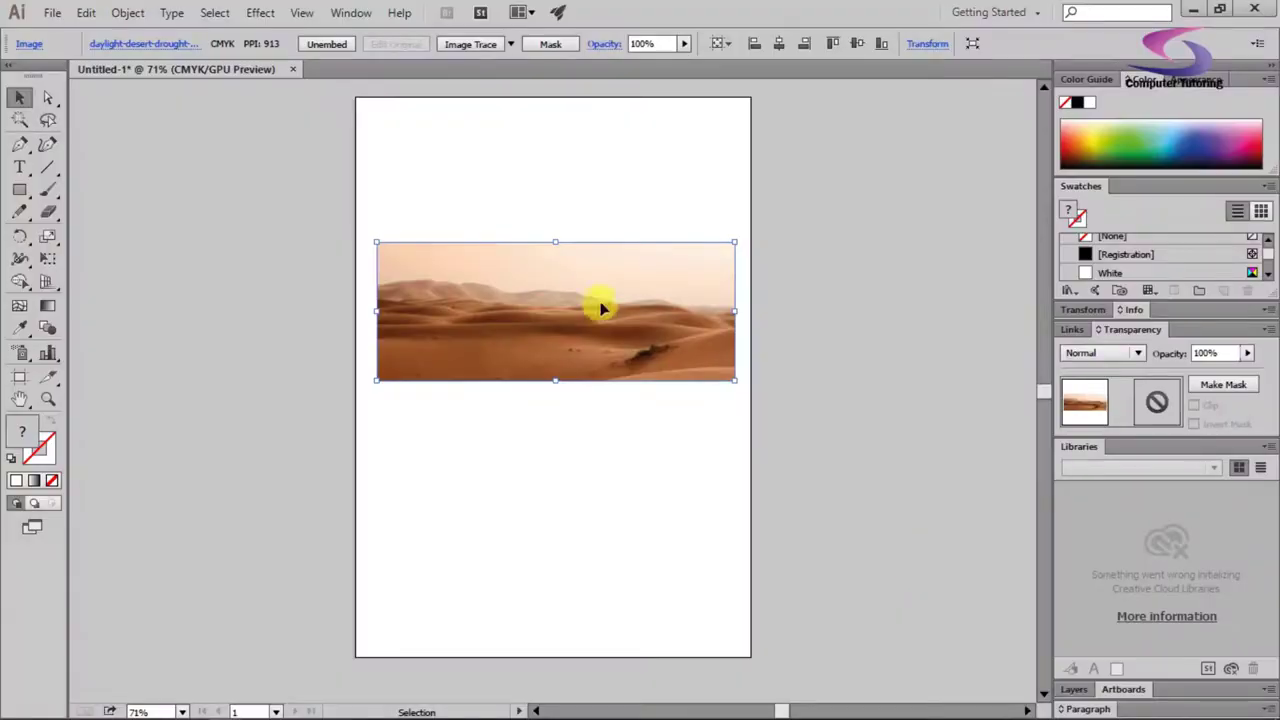
Move the placed desert dunes photo lower on the artboard.
{"action": "left_click_drag", "start_coordinate": [594, 306], "coordinate": [557, 349]}
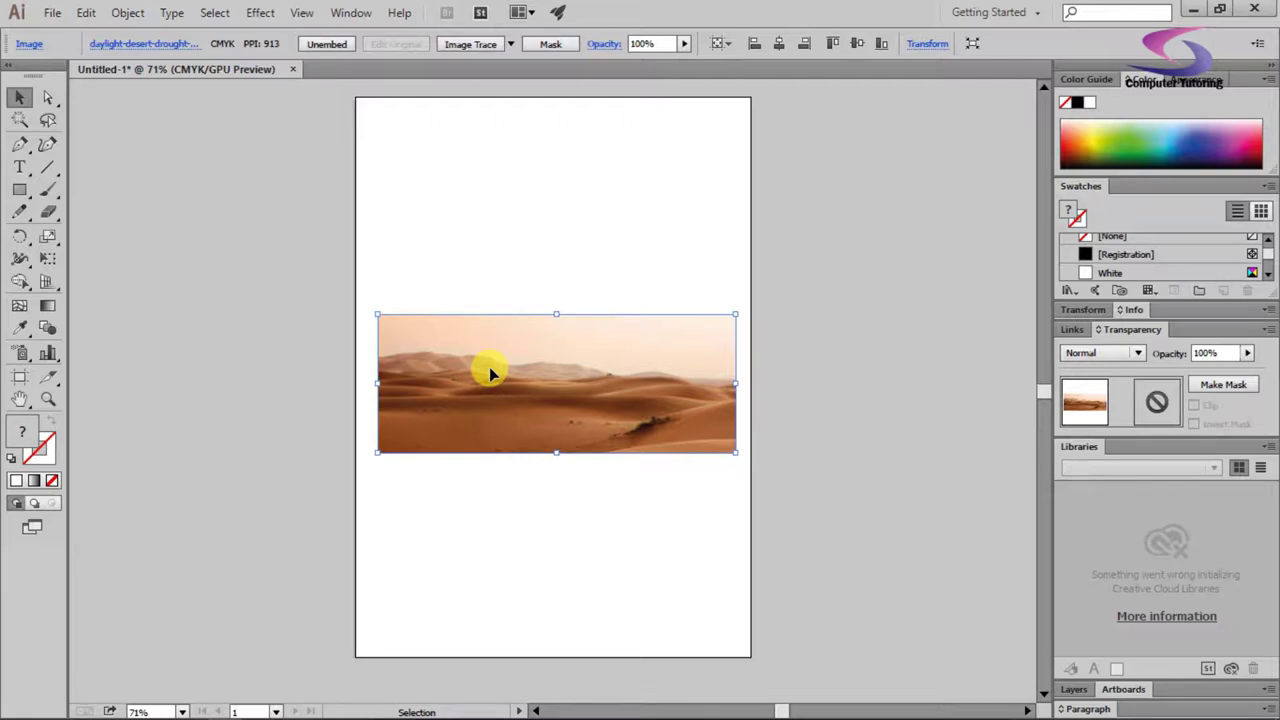
Drop the desert photo to the artboard bottom, stretch it to the right edge, and pick Rounded Rectangle.
{"action": "left_click_drag", "start_coordinate": [504, 350], "coordinate": [484, 560]}
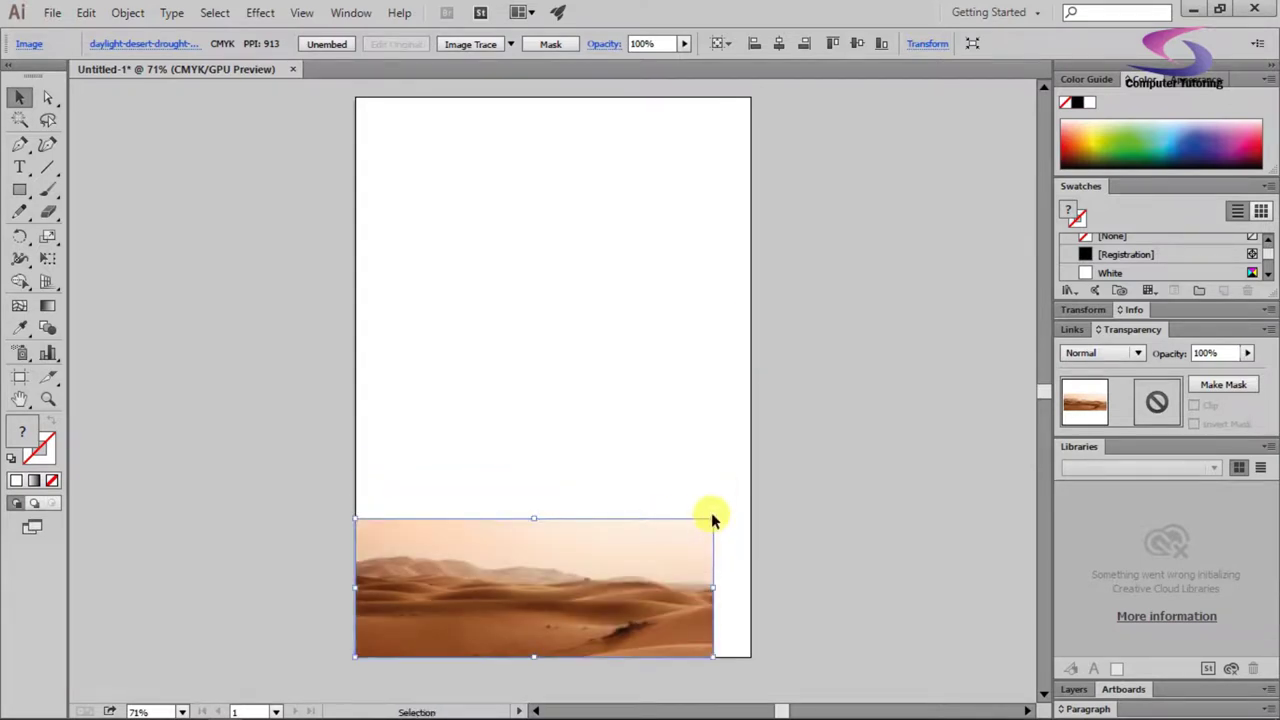
{"action": "left_click_drag", "start_coordinate": [711, 519], "coordinate": [750, 497]}
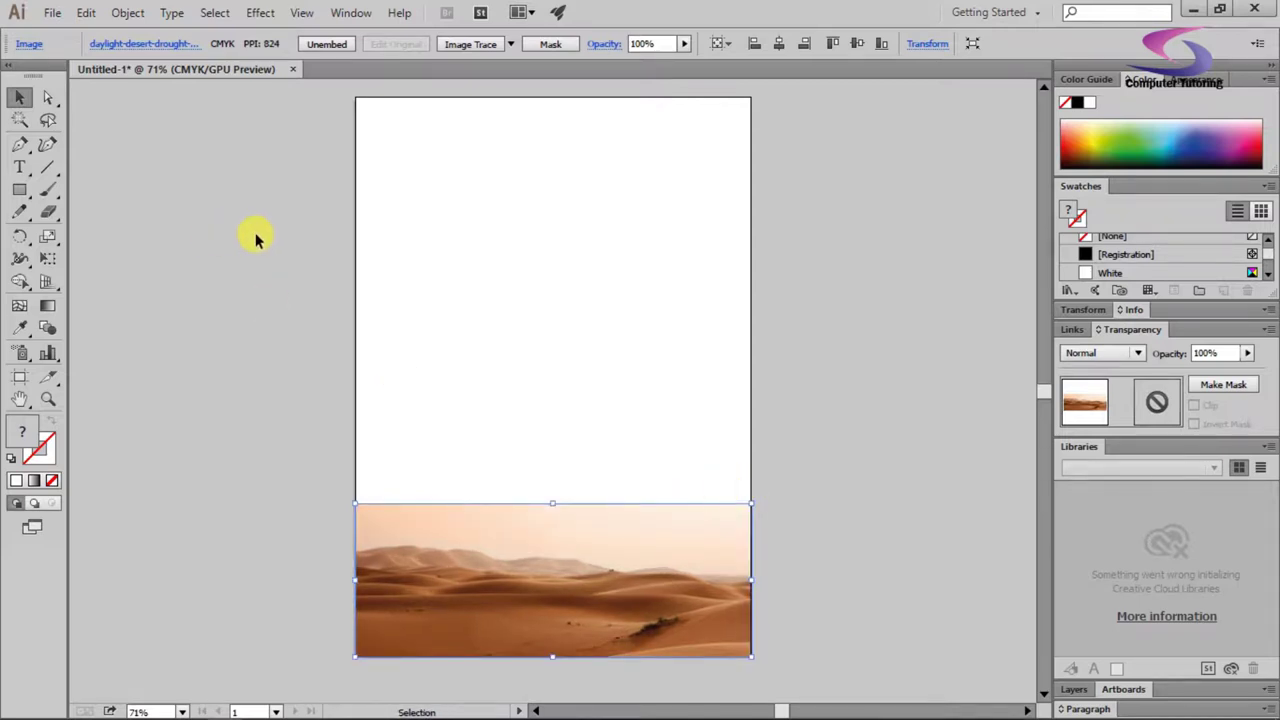
{"action": "left_click", "coordinate": [22, 195]}
{"action": "left_click", "coordinate": [22, 195]}
{"action": "left_click", "coordinate": [105, 212]}
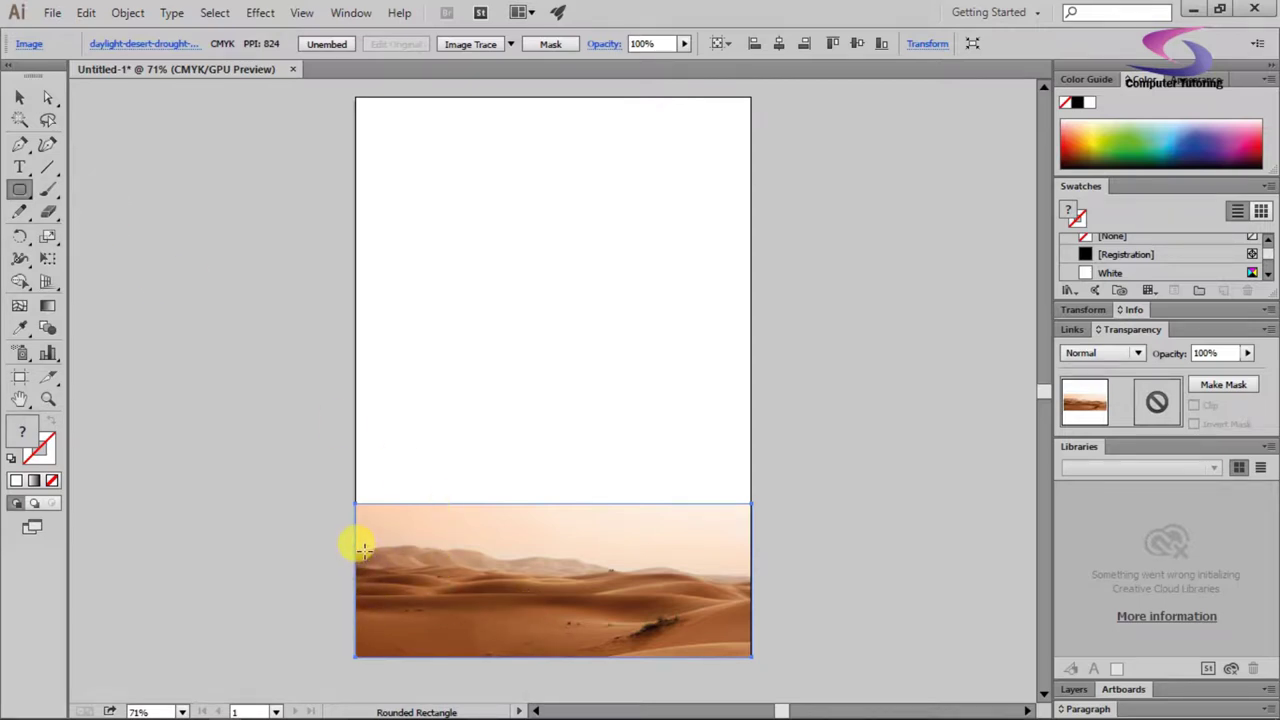
Draw a small rounded square over the photo's lower left, zoom in, and nudge it upward.
{"action": "left_click_drag", "start_coordinate": [364, 552], "coordinate": [422, 607]}
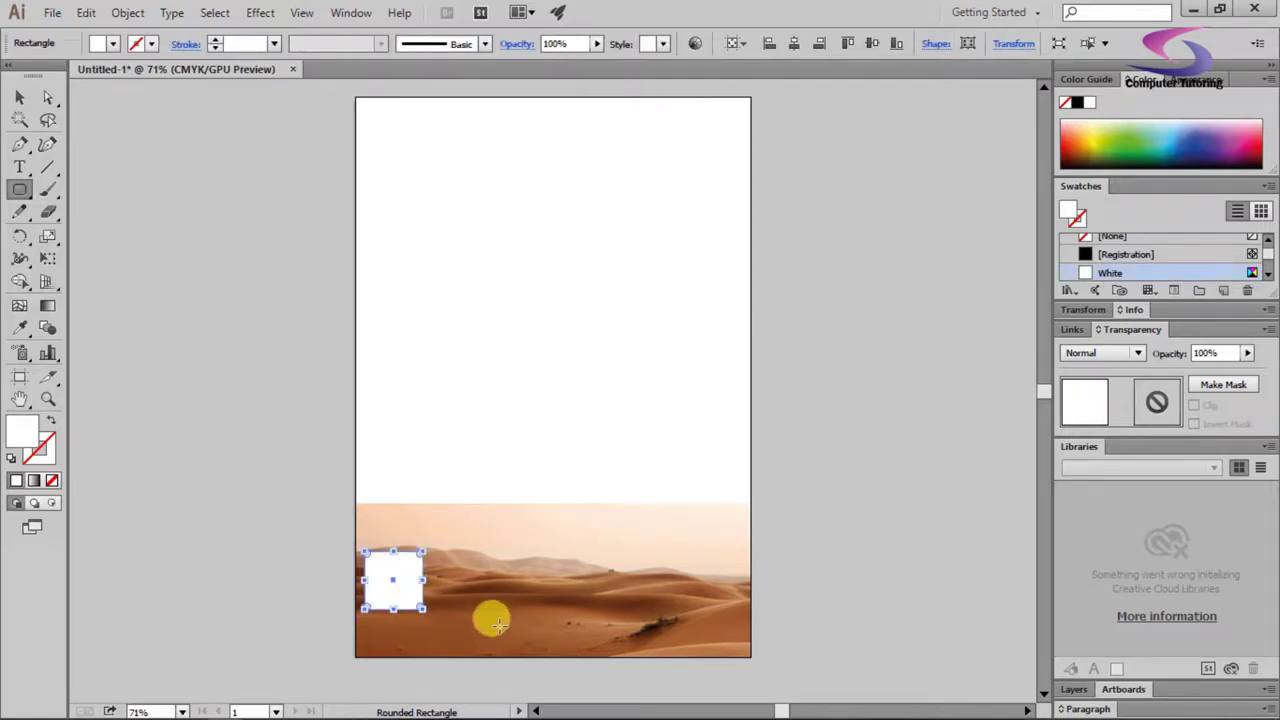
{"action": "key", "text": "z"}
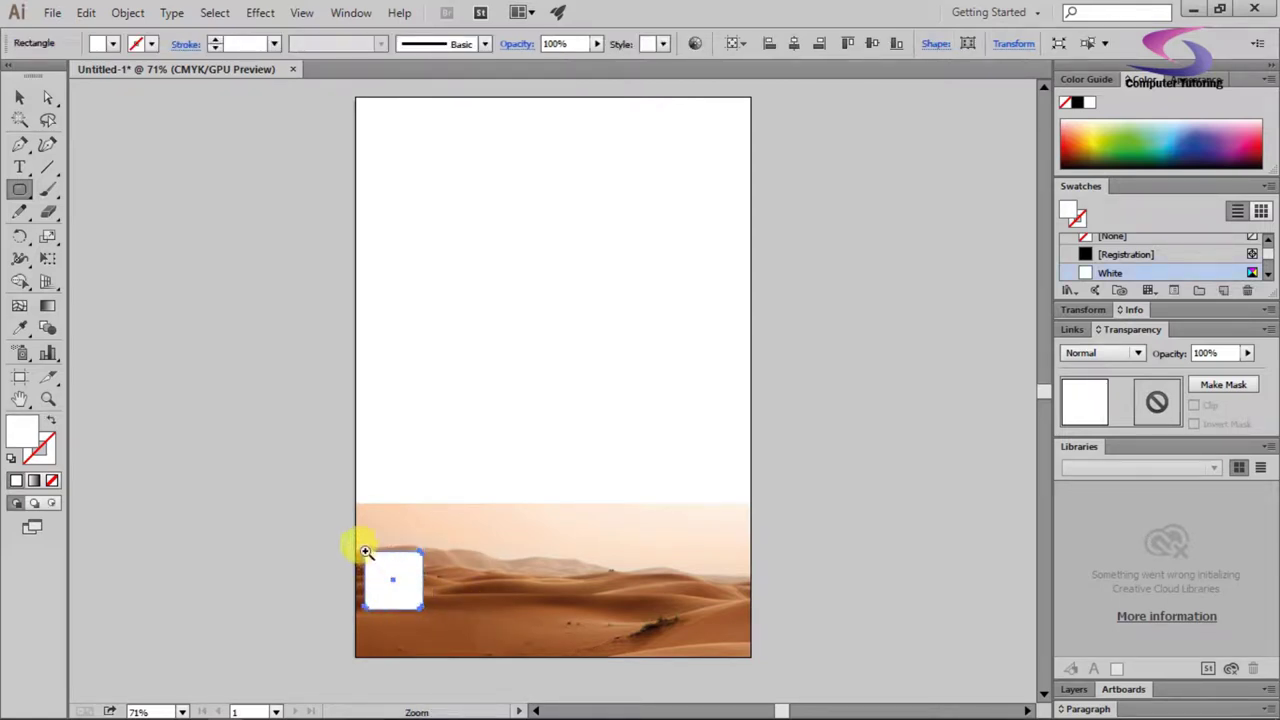
{"action": "left_click_drag", "start_coordinate": [365, 551], "coordinate": [600, 675]}
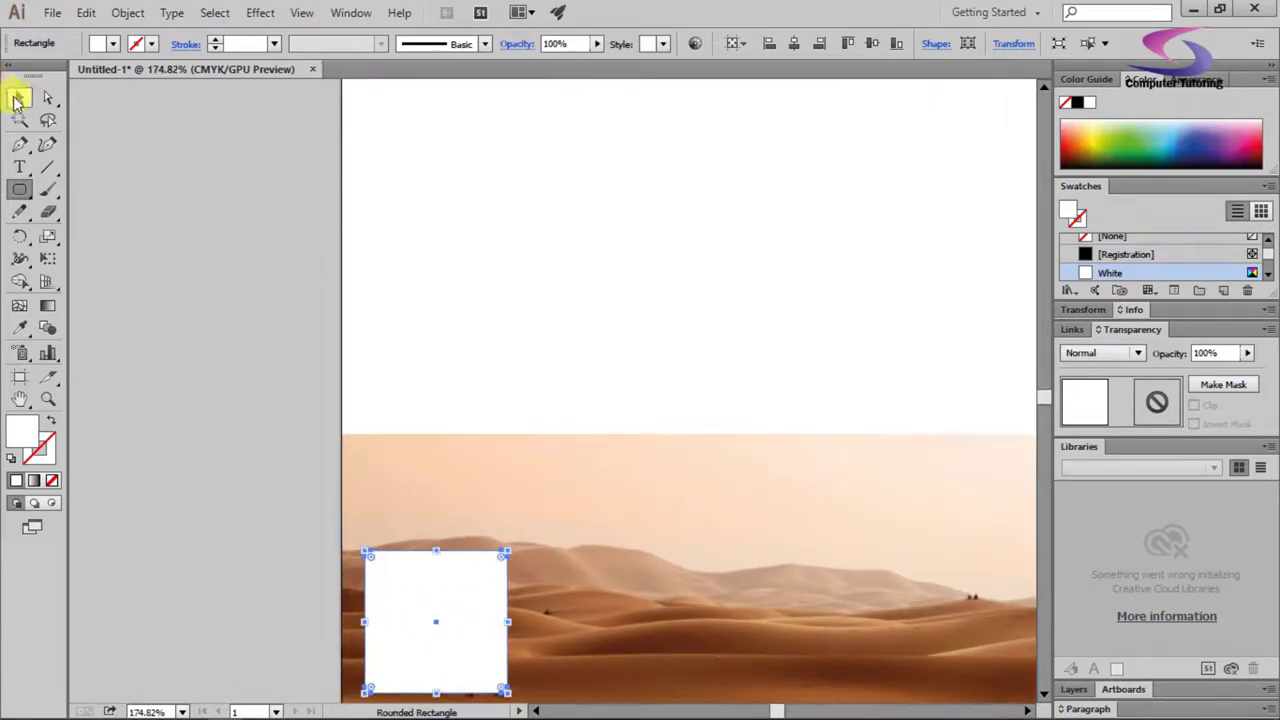
{"action": "left_click", "coordinate": [18, 98]}
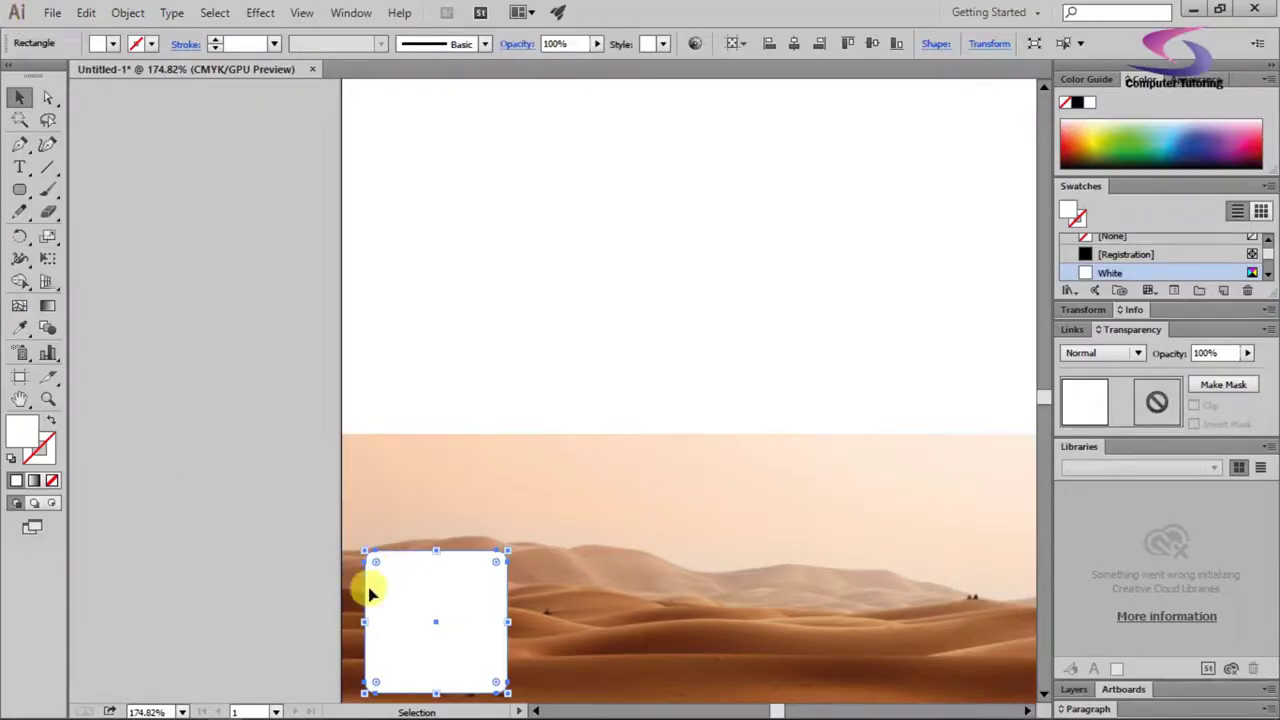
{"action": "left_click_drag", "start_coordinate": [425, 595], "coordinate": [420, 572]}
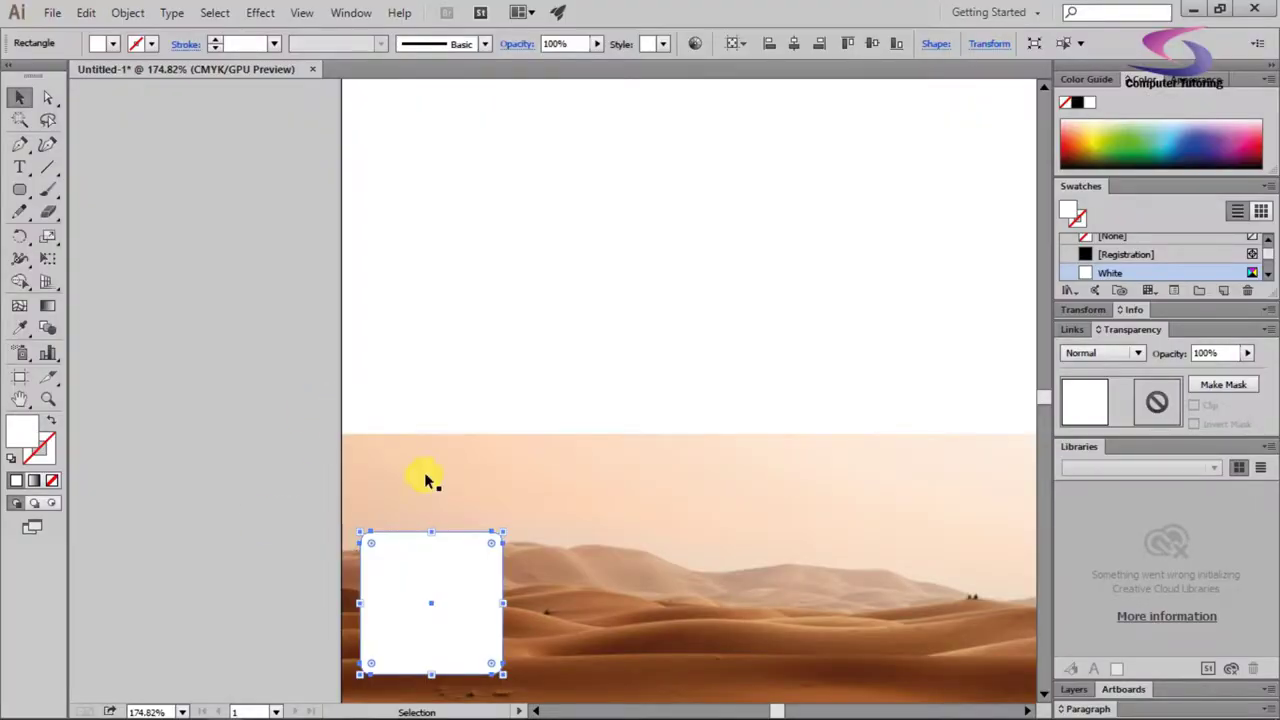
{"action": "left_click", "coordinate": [424, 478]}
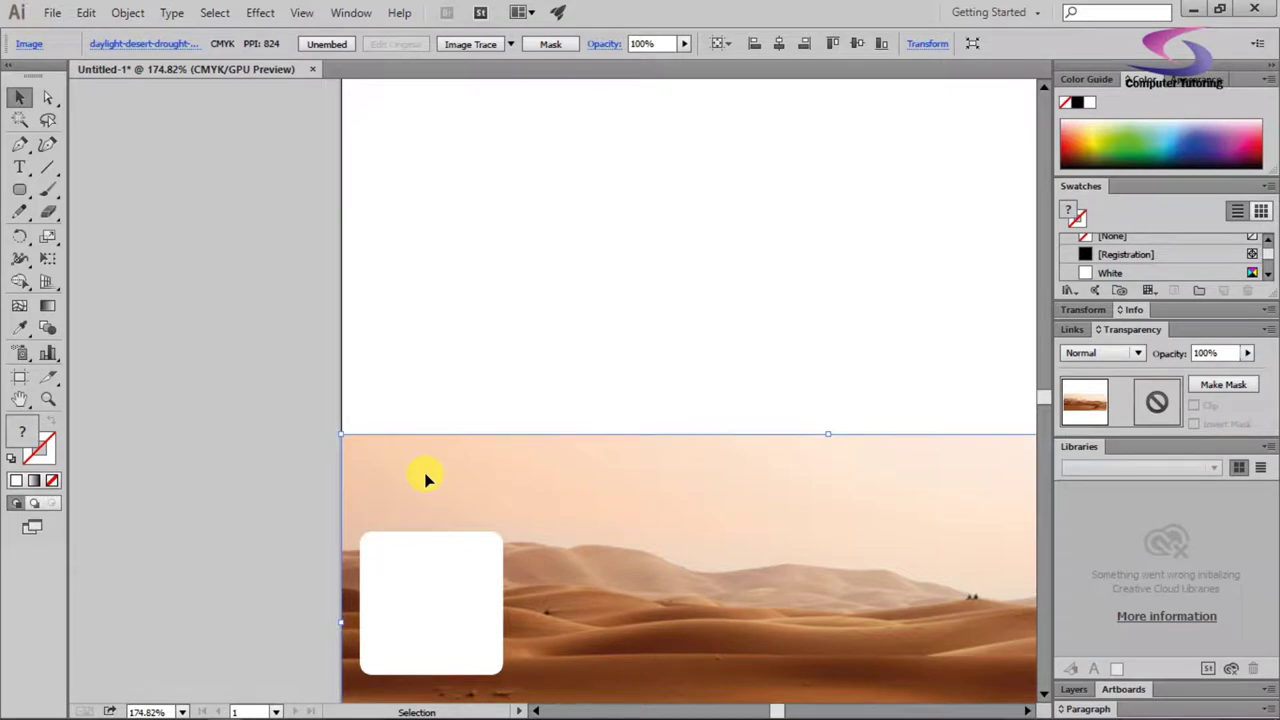
Try bringing the photo to front, undo it, and select the white rounded square.
{"action": "key", "text": "ctrl+shift+bracketright"}
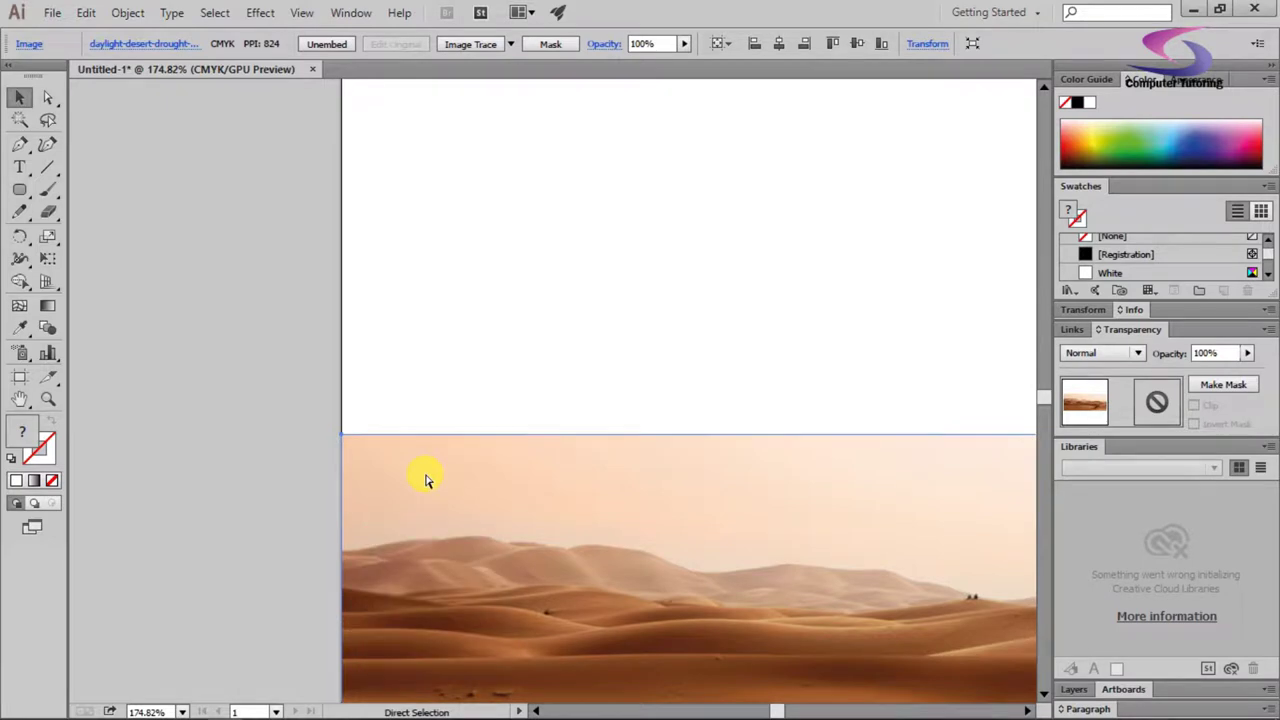
{"action": "key", "text": "ctrl+shift+bracketleft"}
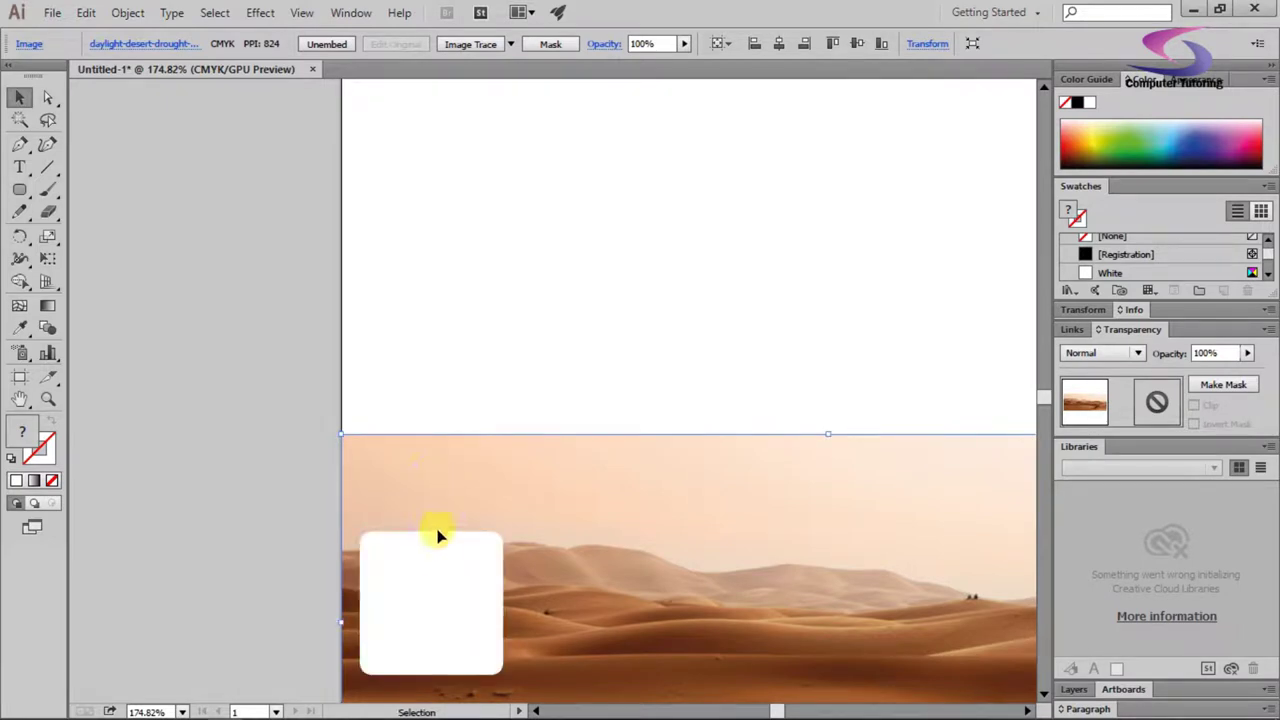
{"action": "left_click", "coordinate": [438, 537]}
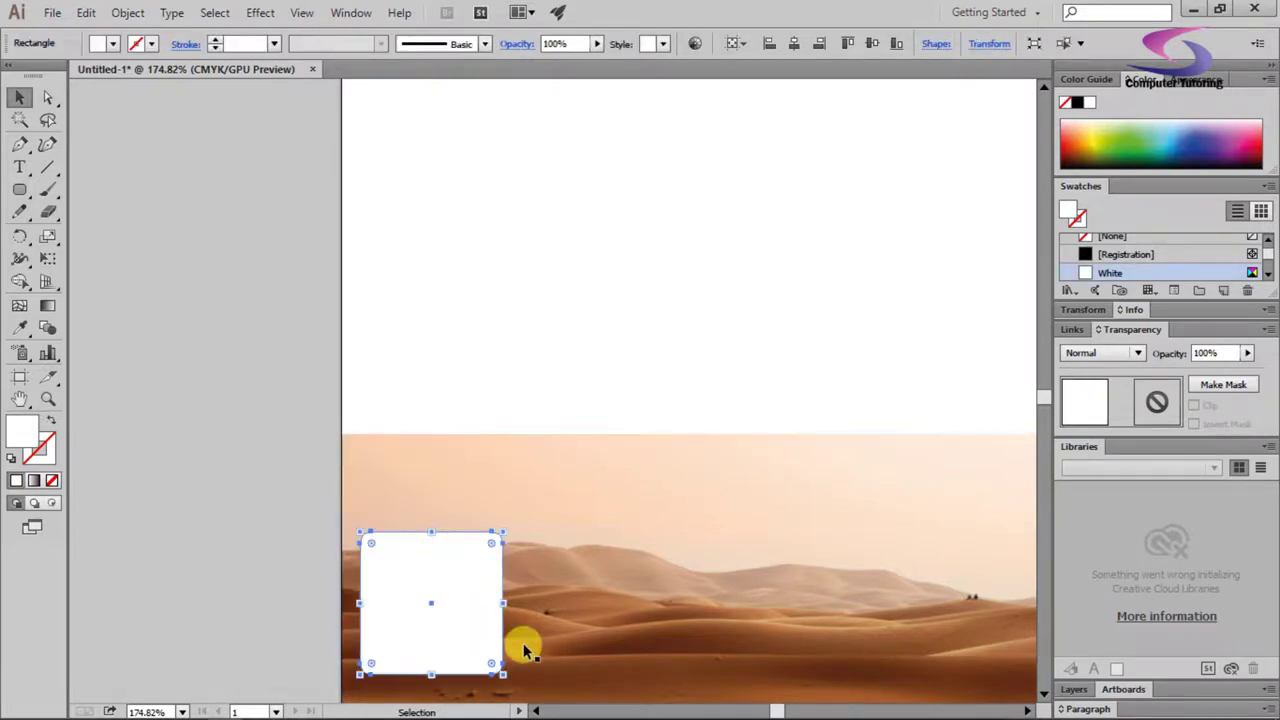
{"action": "key", "text": "a"}
Show the Layers panel with Layer 1 expanded to list the rectangle and desert image.
{"action": "left_click", "coordinate": [350, 12]}
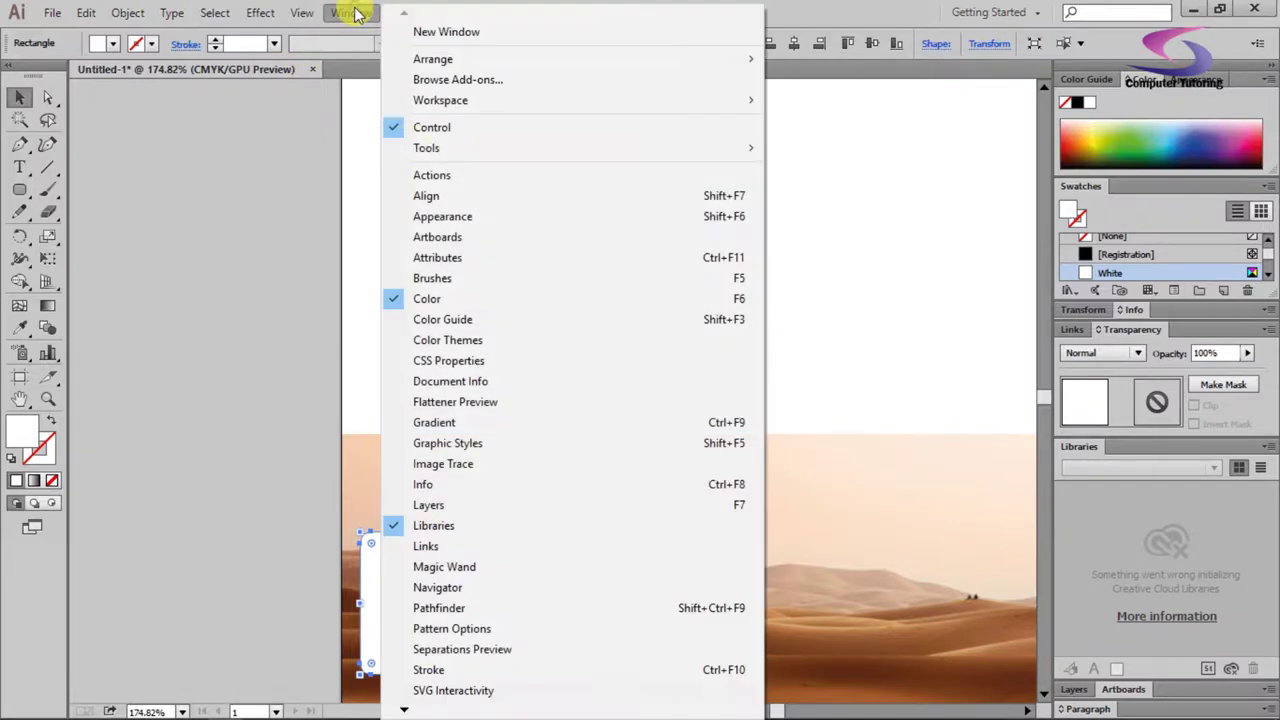
{"action": "left_click", "coordinate": [452, 504]}
{"action": "left_click", "coordinate": [1112, 570]}
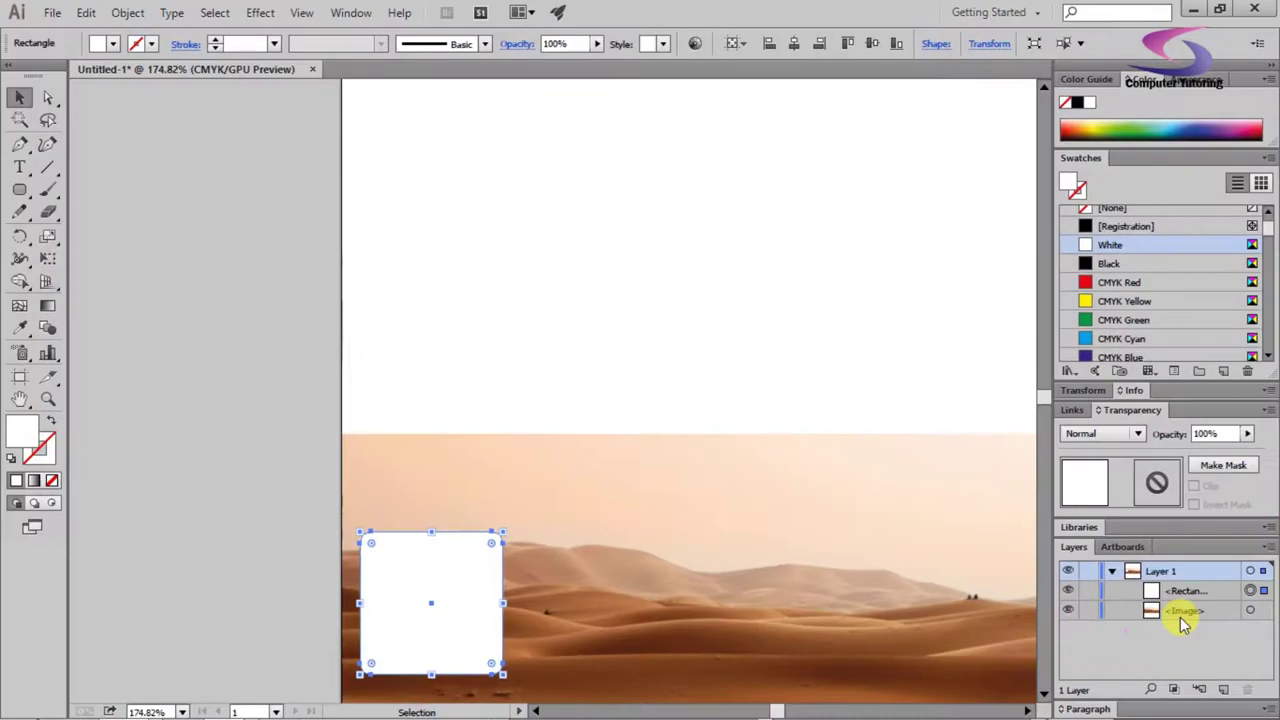
{"action": "left_click_drag", "start_coordinate": [1185, 592], "coordinate": [1172, 614]}
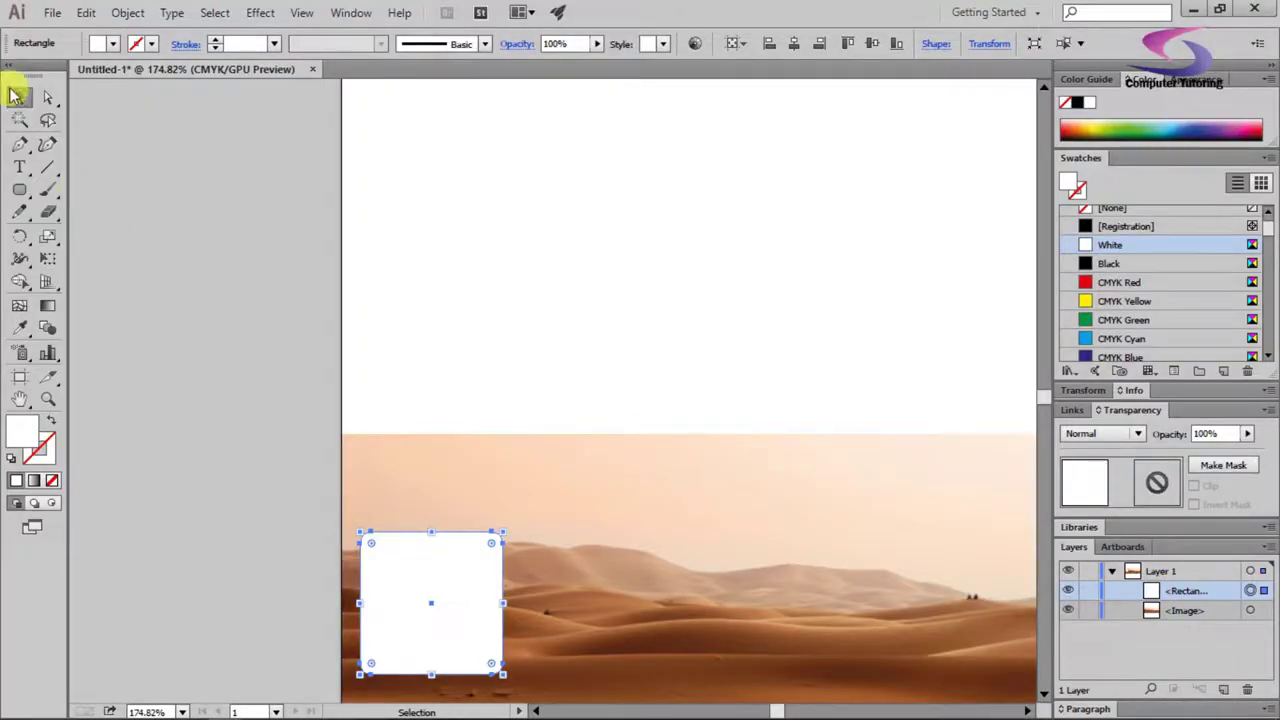
Select the rounded square and desert photo together and make a clipping mask from them.
{"action": "left_click", "coordinate": [19, 98]}
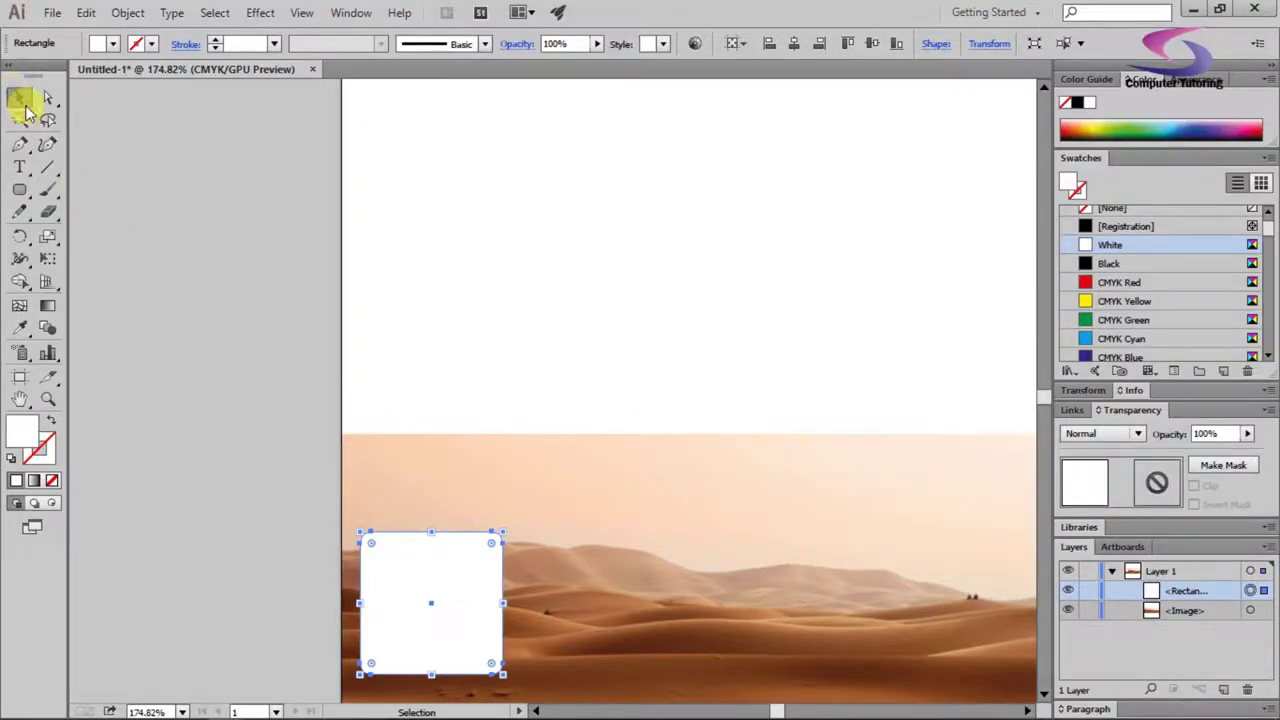
{"action": "left_click", "coordinate": [455, 466], "text": "shift"}
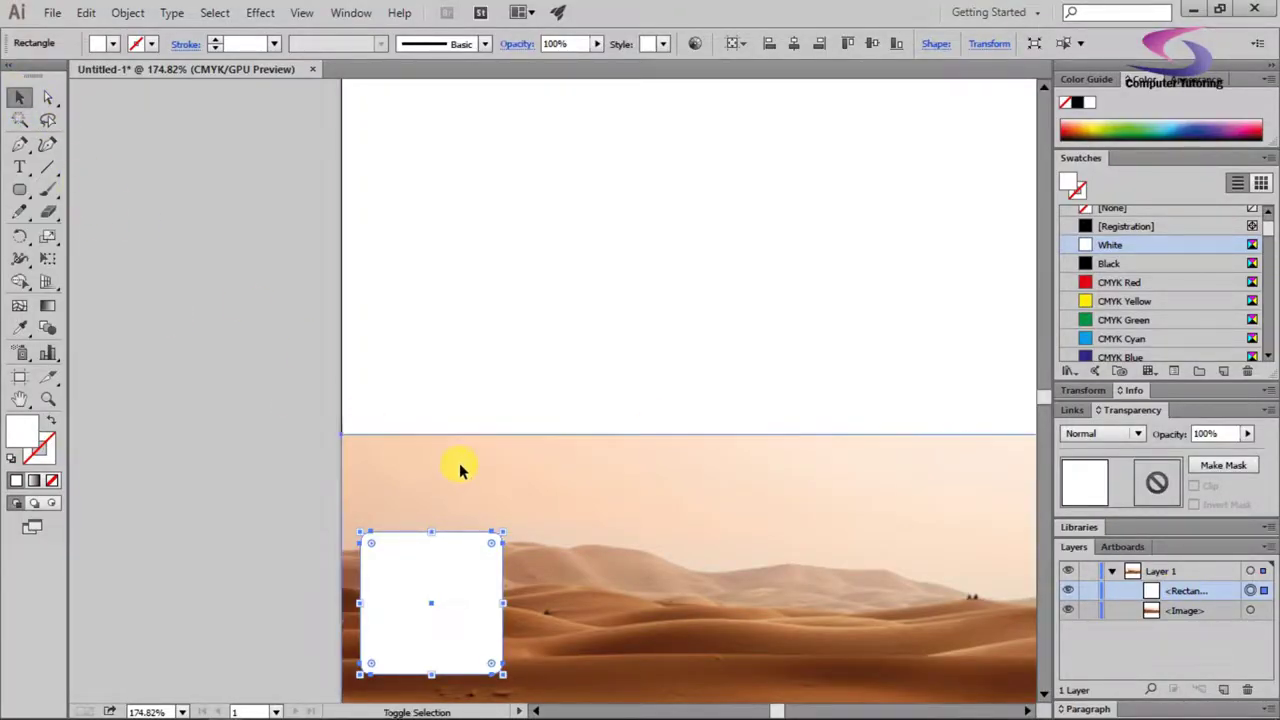
{"action": "left_click", "coordinate": [128, 14]}
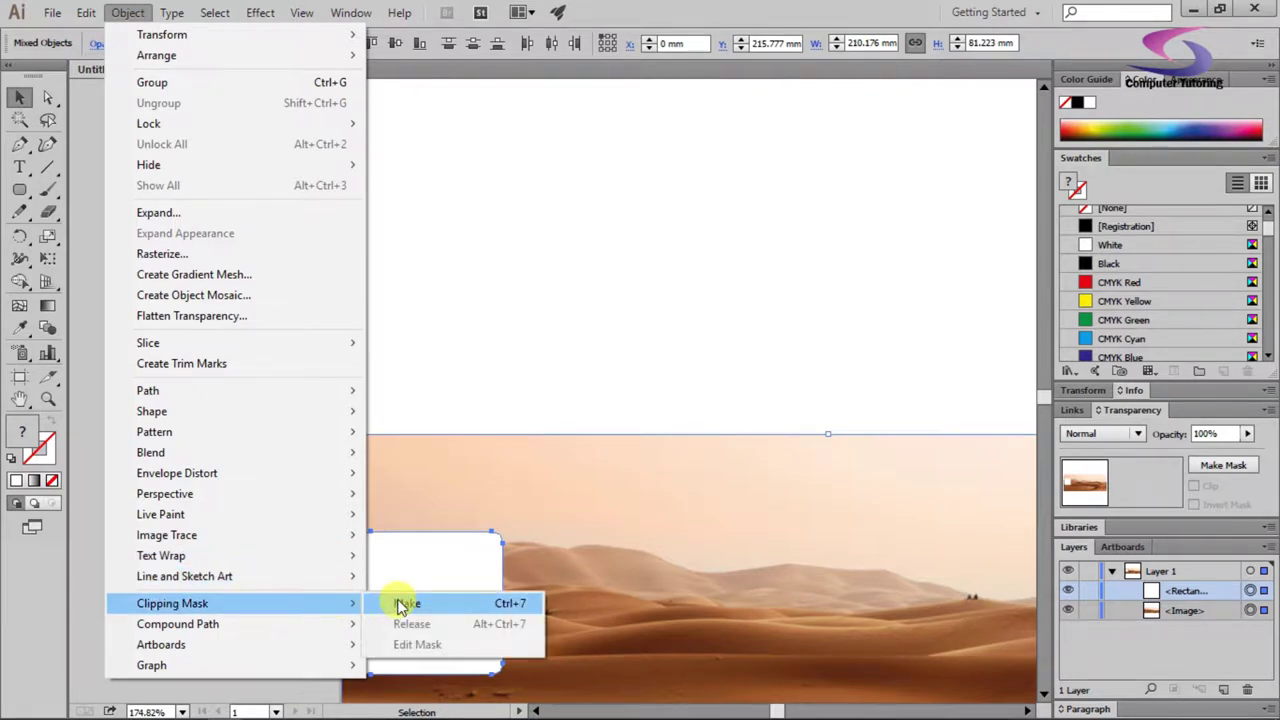
{"action": "left_click", "coordinate": [407, 604]}
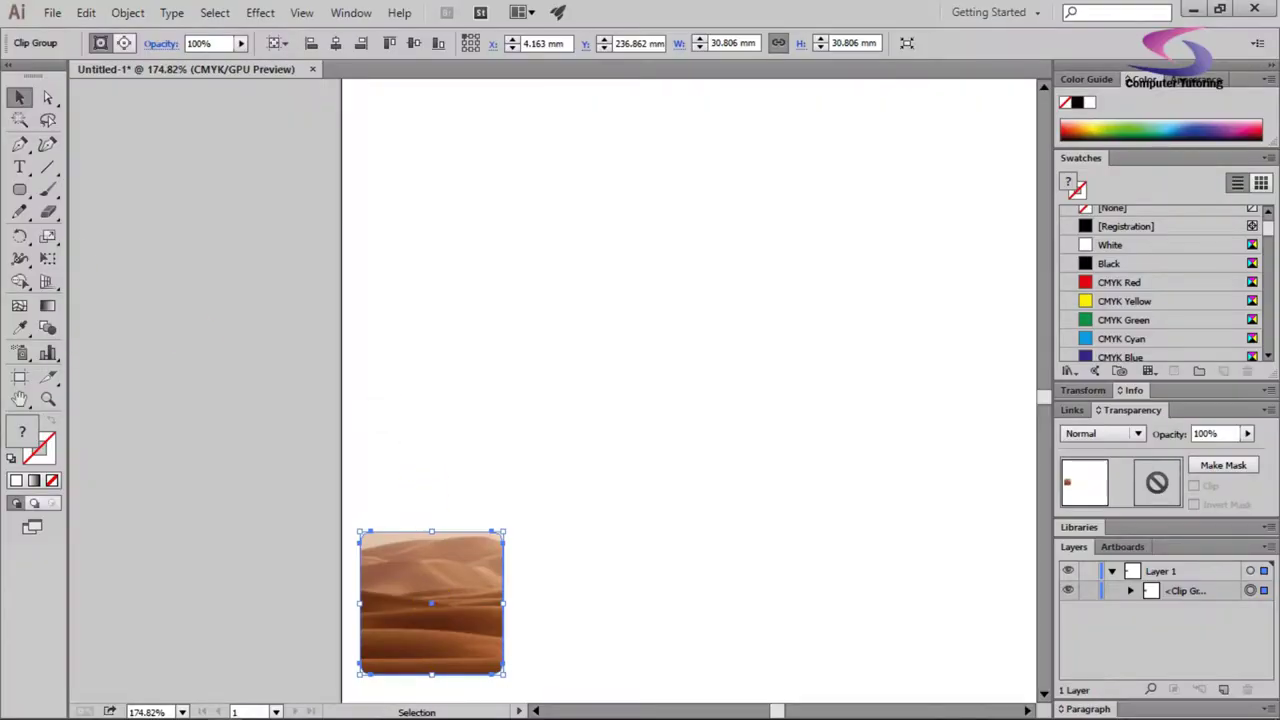
In Isolation Mode, slide the desert photo left inside the tile, then exit.
{"action": "double_click", "coordinate": [406, 555]}
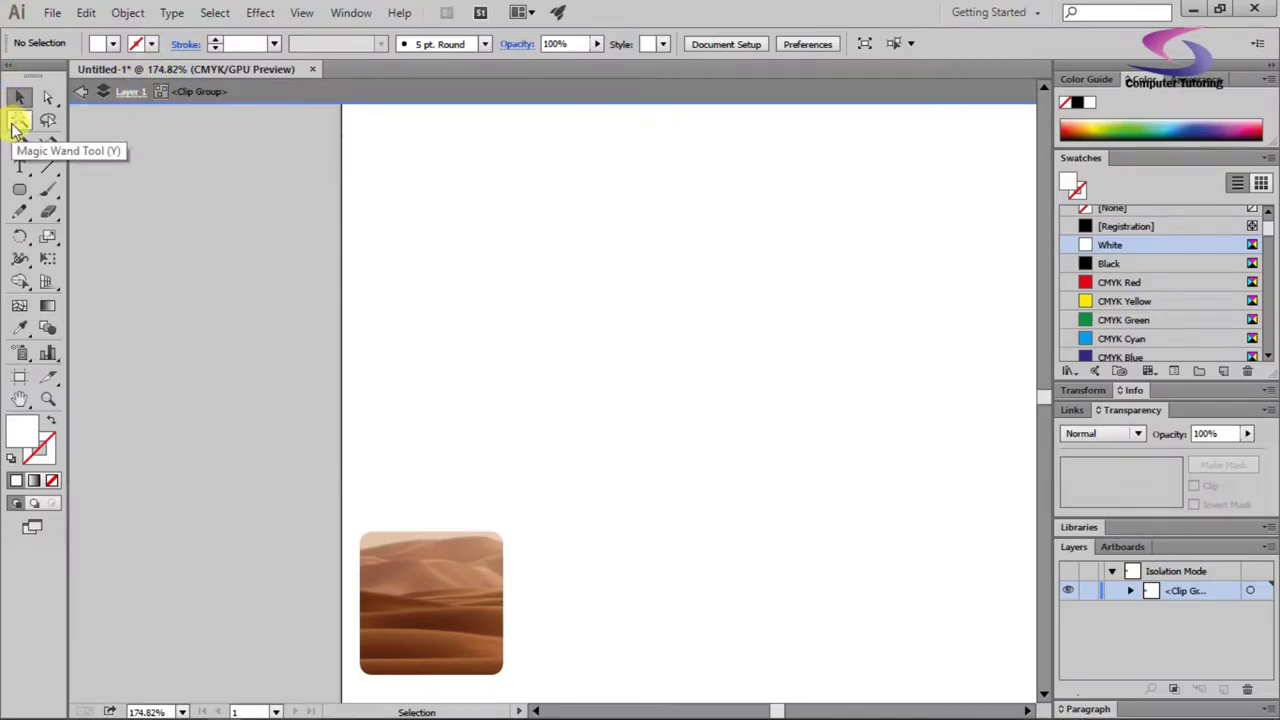
{"action": "left_click", "coordinate": [400, 566]}
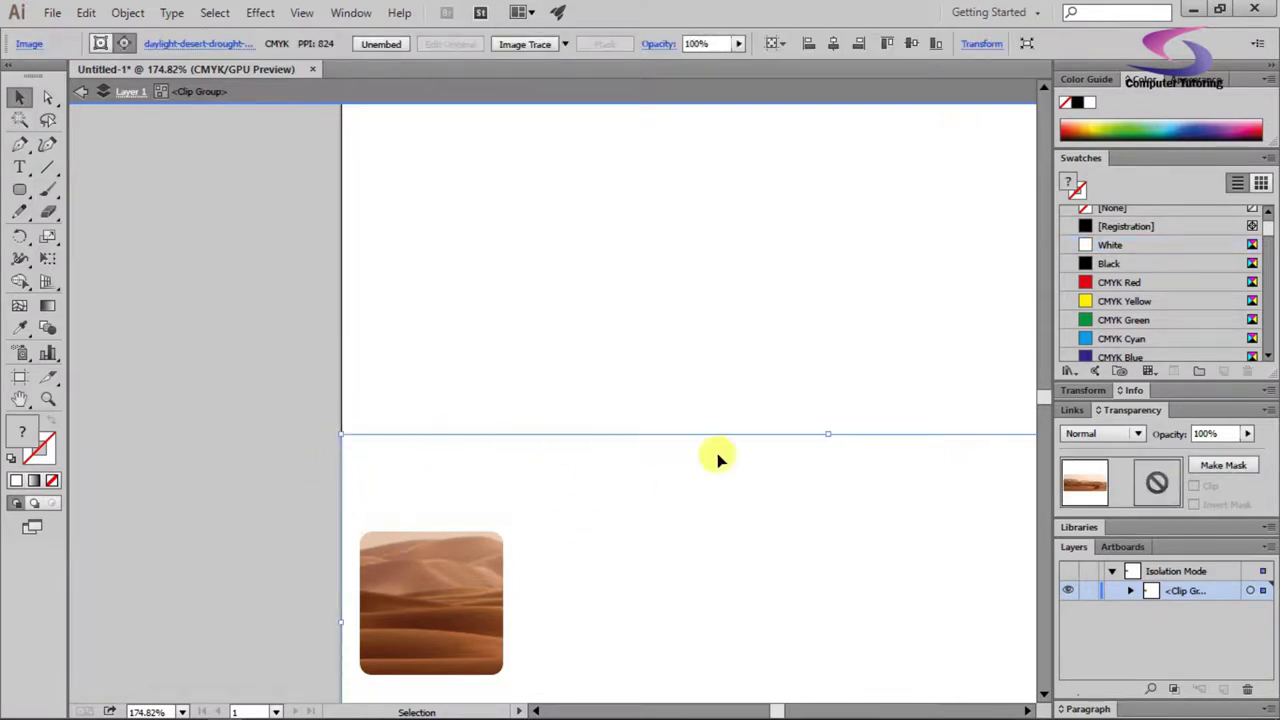
{"action": "left_click_drag", "start_coordinate": [526, 481], "coordinate": [500, 490]}
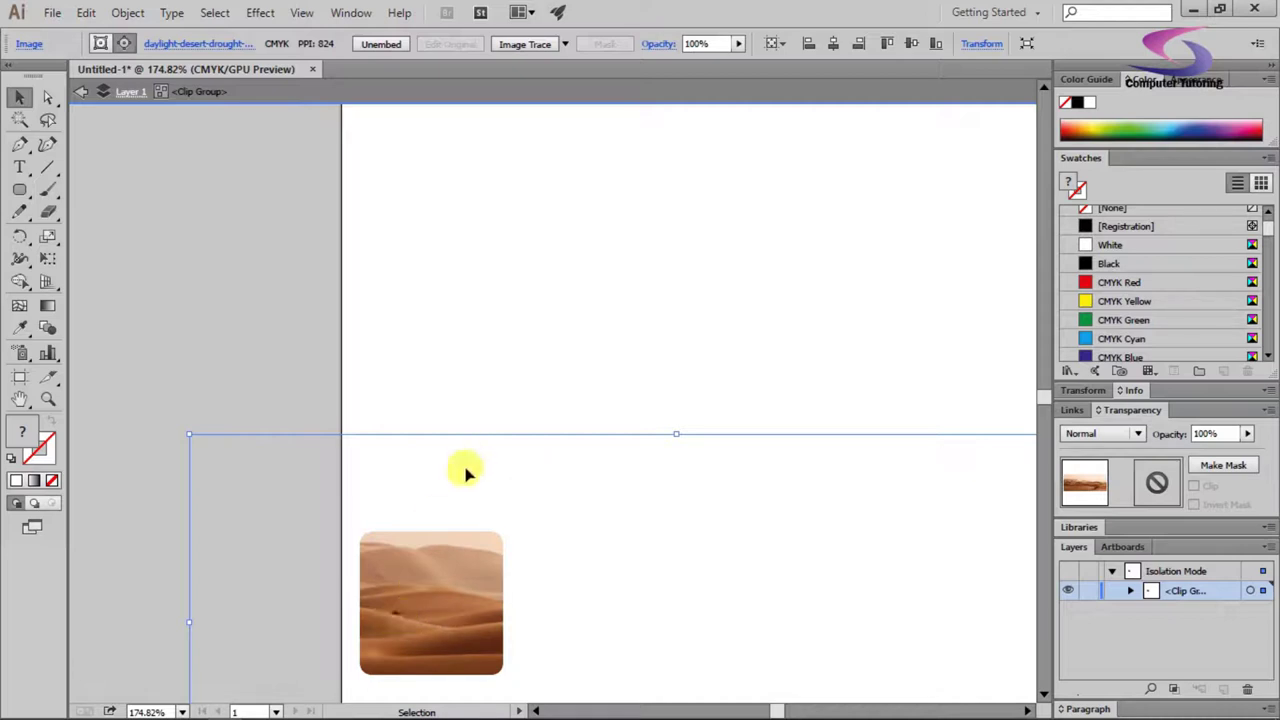
{"action": "left_click_drag", "start_coordinate": [466, 471], "coordinate": [480, 470]}
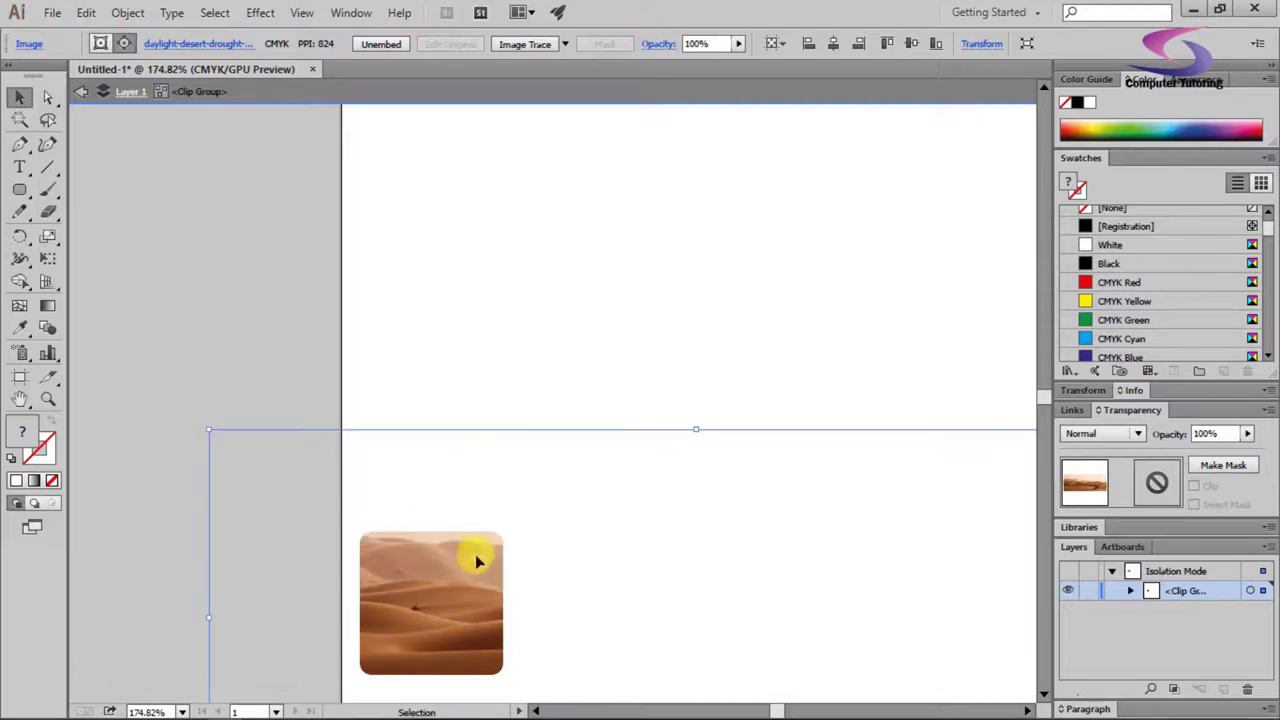
{"action": "left_click", "coordinate": [81, 92]}
{"action": "left_click", "coordinate": [81, 92]}
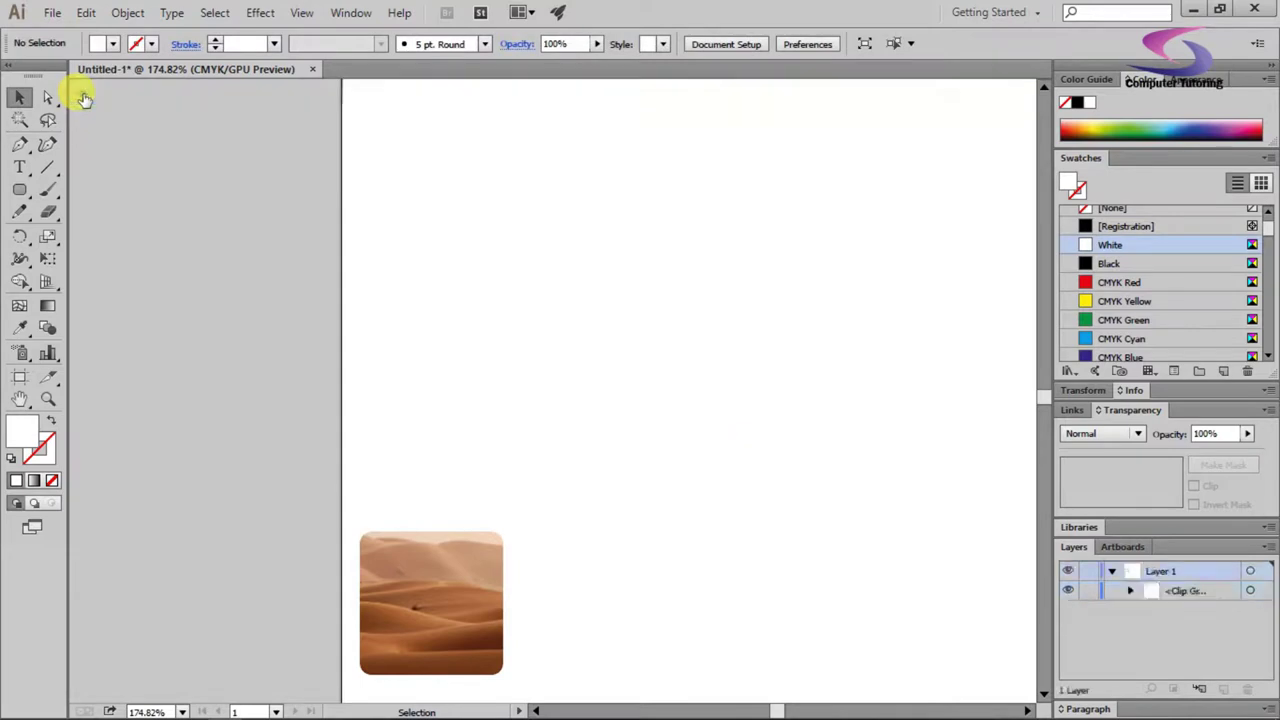
Move the tile slightly, nudge the photo down and right, then release the clipping mask.
{"action": "mouse_move", "coordinate": [457, 580]}
{"action": "left_mouse_down"}
{"action": "mouse_move", "coordinate": [470, 563]}
{"action": "mouse_move", "coordinate": [434, 577]}
{"action": "left_mouse_up"}
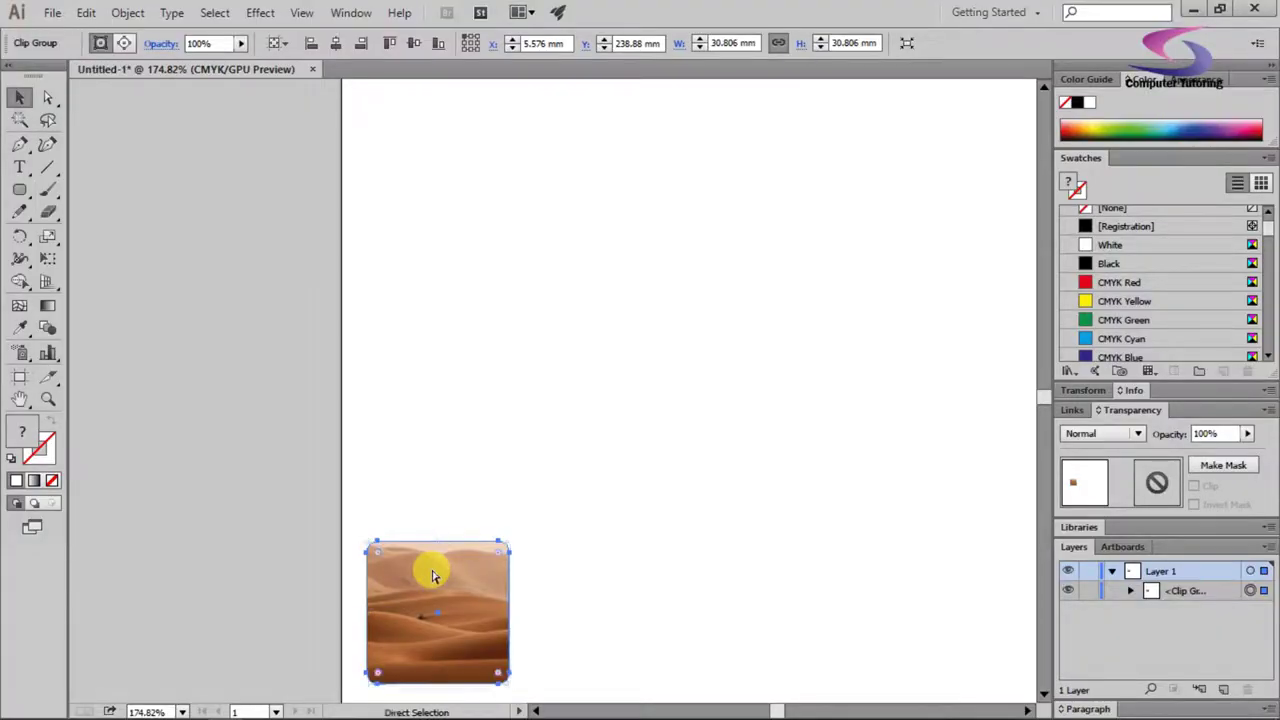
{"action": "double_click", "coordinate": [433, 575]}
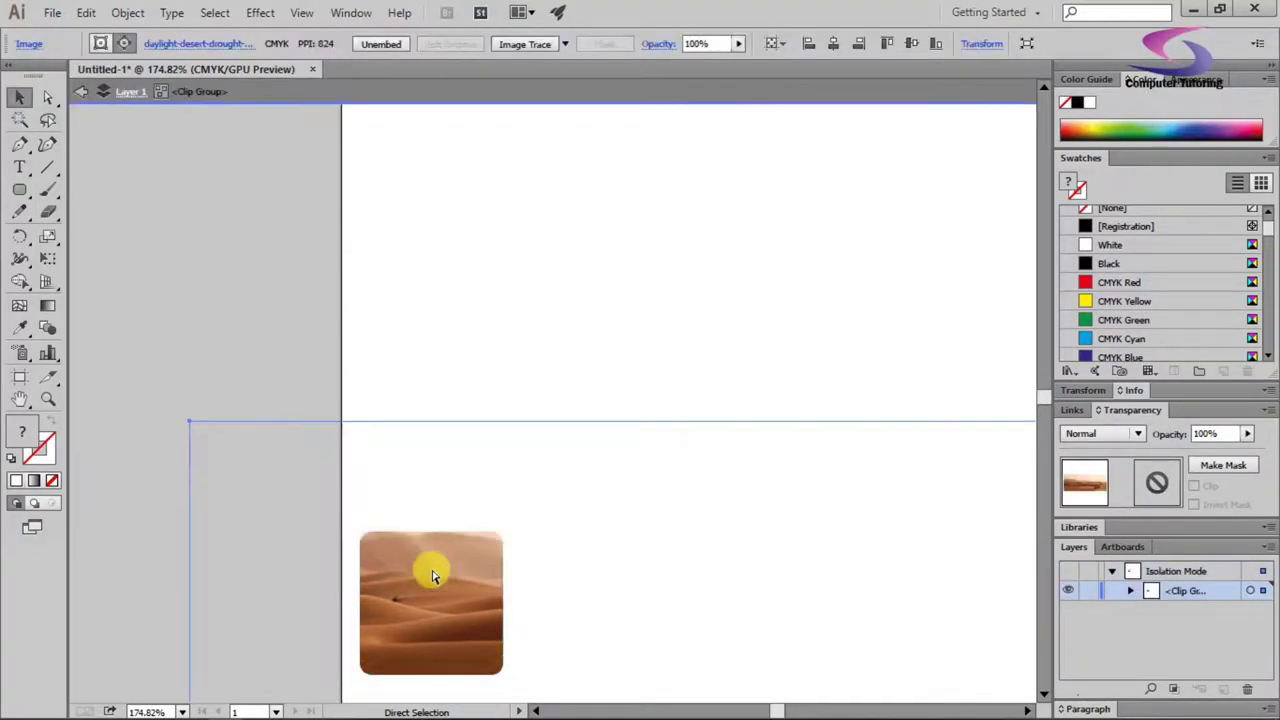
{"action": "key", "text": "shift+Down"}
{"action": "key", "text": "shift+Right"}
{"action": "key", "text": "shift+Right"}
{"action": "key", "text": "shift+Right"}
{"action": "key", "text": "shift+Right"}
{"action": "key", "text": "shift+Right"}
{"action": "key", "text": "shift+Right"}
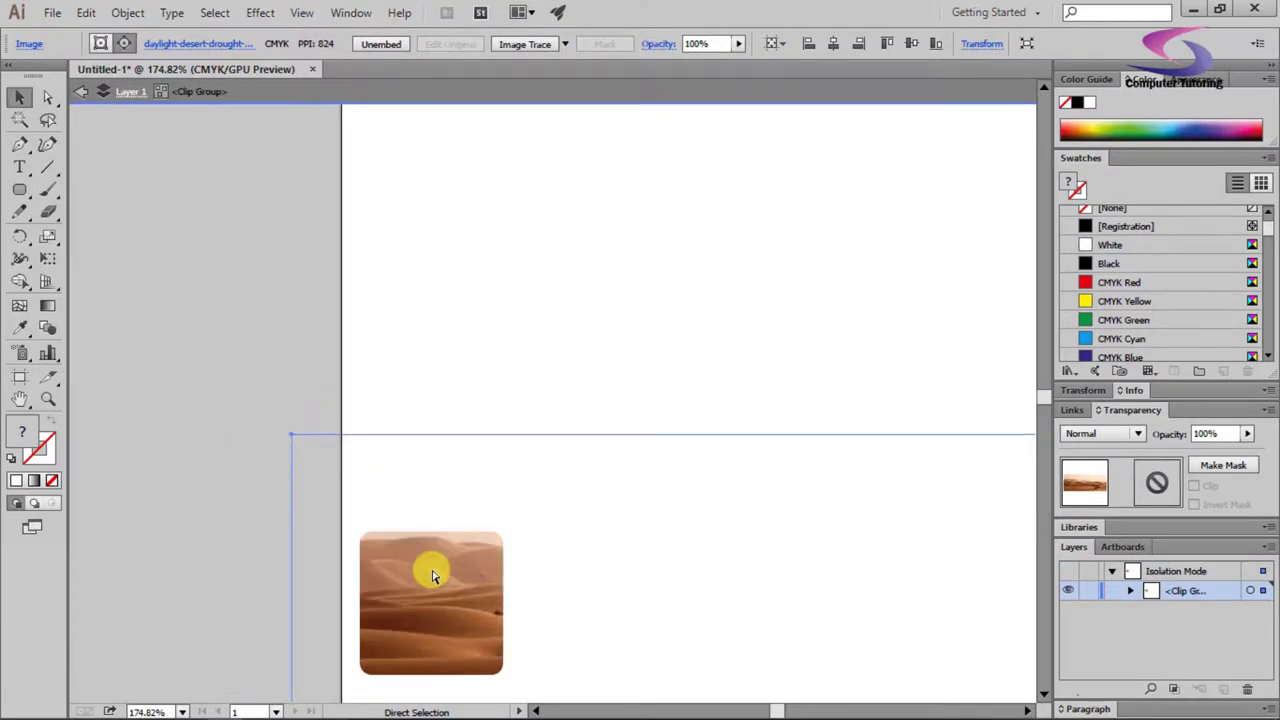
{"action": "key", "text": "ctrl+alt+7"}
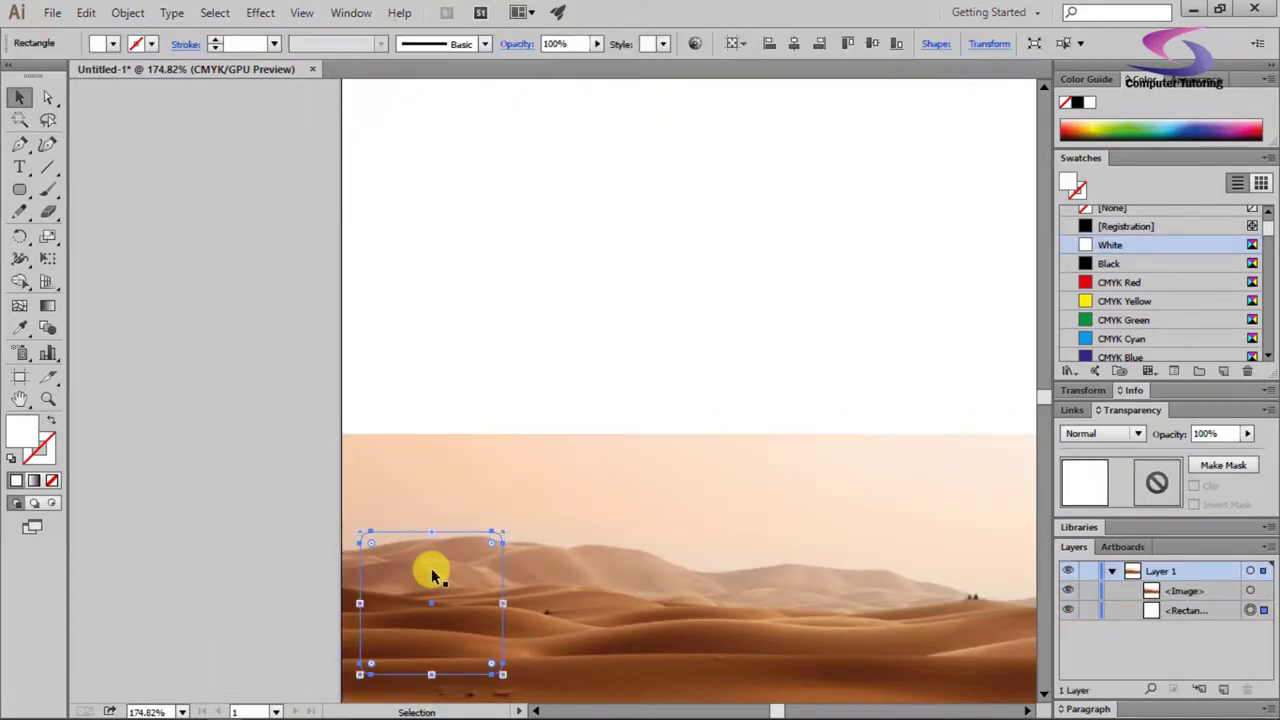
Alt-drag copies of the rounded square rightward to build a row of five tiles.
{"action": "key", "text": "a"}
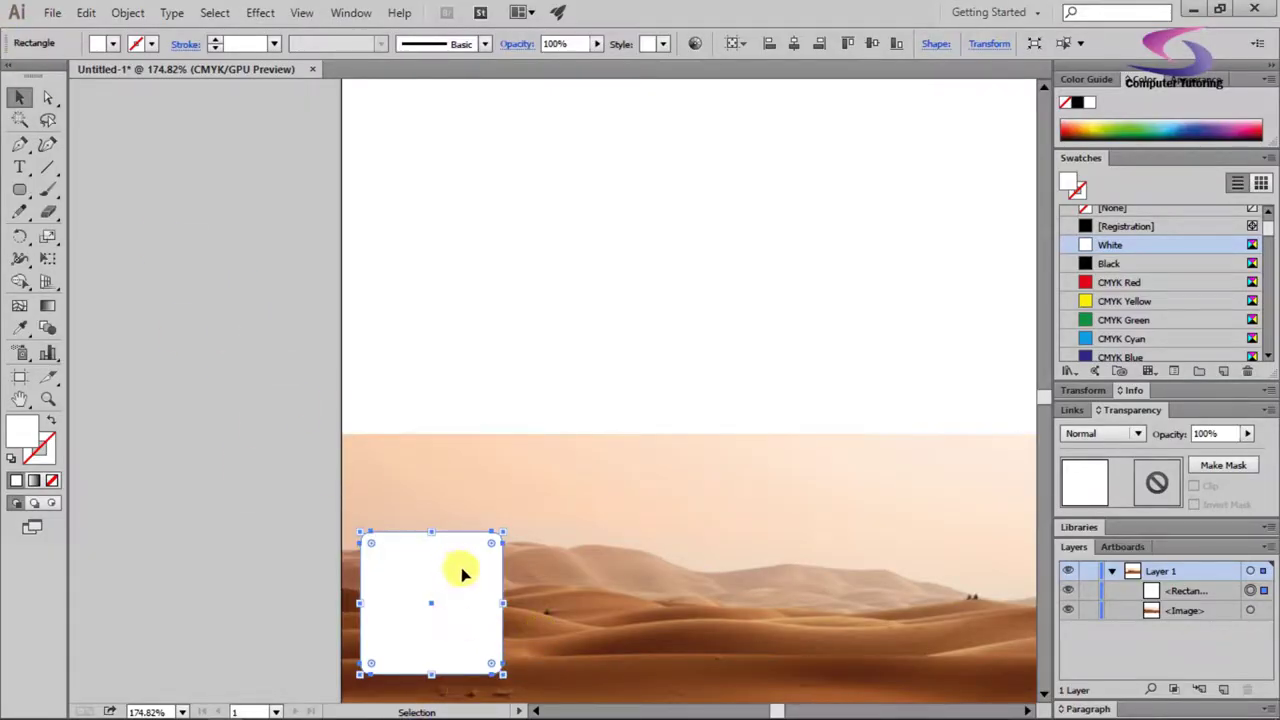
{"action": "left_click_drag", "start_coordinate": [423, 571], "coordinate": [587, 580]}
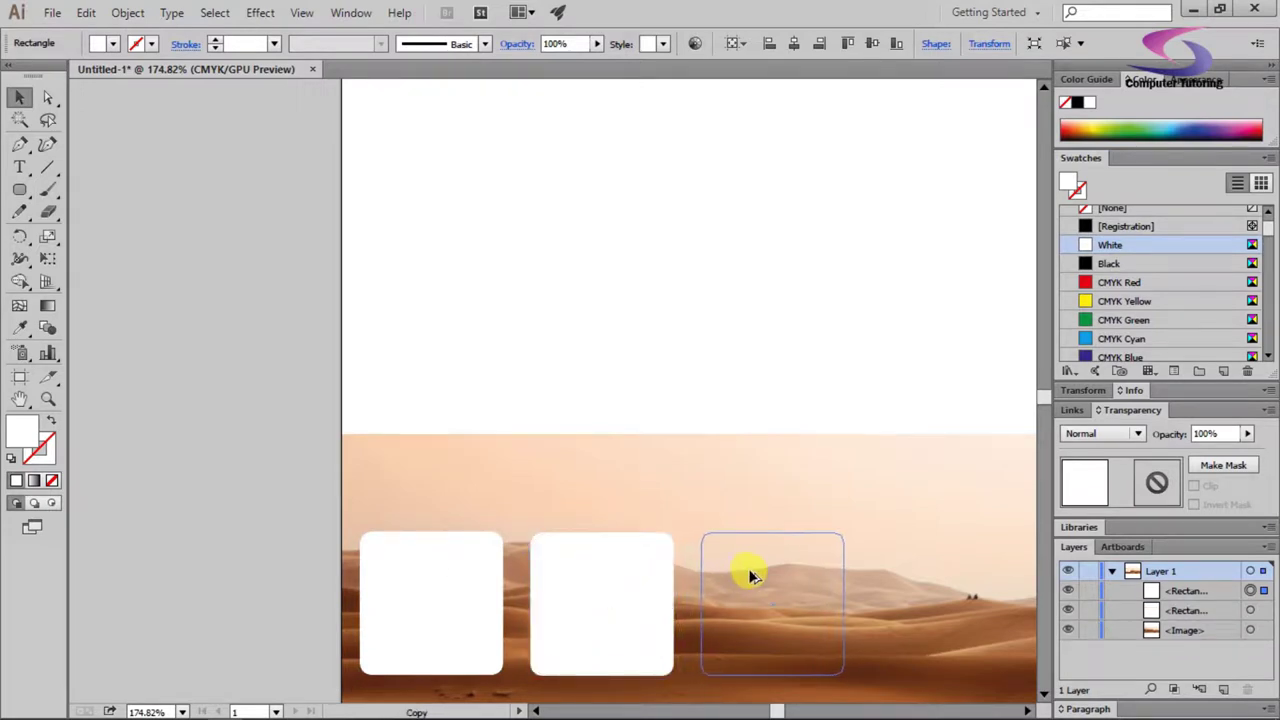
{"action": "left_click_drag", "start_coordinate": [752, 575], "coordinate": [756, 573]}
{"action": "left_click_drag", "start_coordinate": [757, 470], "coordinate": [571, 429]}
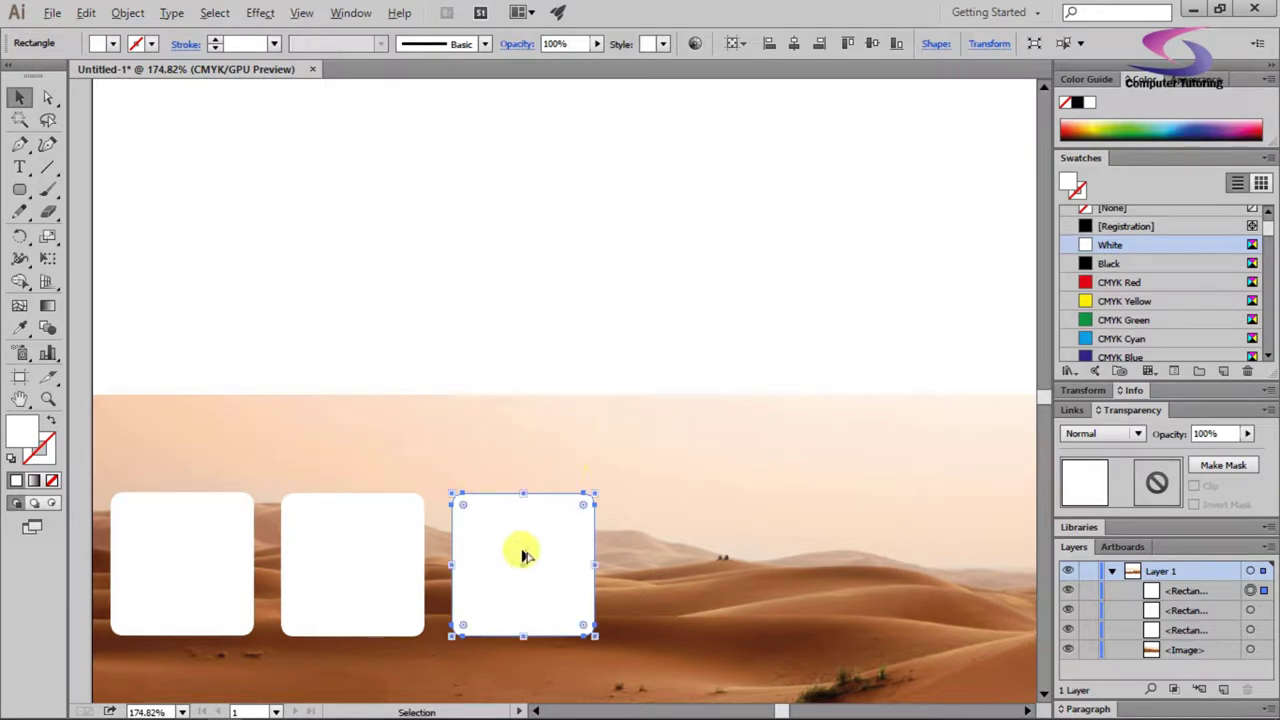
{"action": "left_click_drag", "start_coordinate": [522, 552], "coordinate": [704, 540]}
{"action": "left_click_drag", "start_coordinate": [704, 540], "coordinate": [866, 538]}
{"action": "left_click_drag", "start_coordinate": [857, 466], "coordinate": [835, 437]}
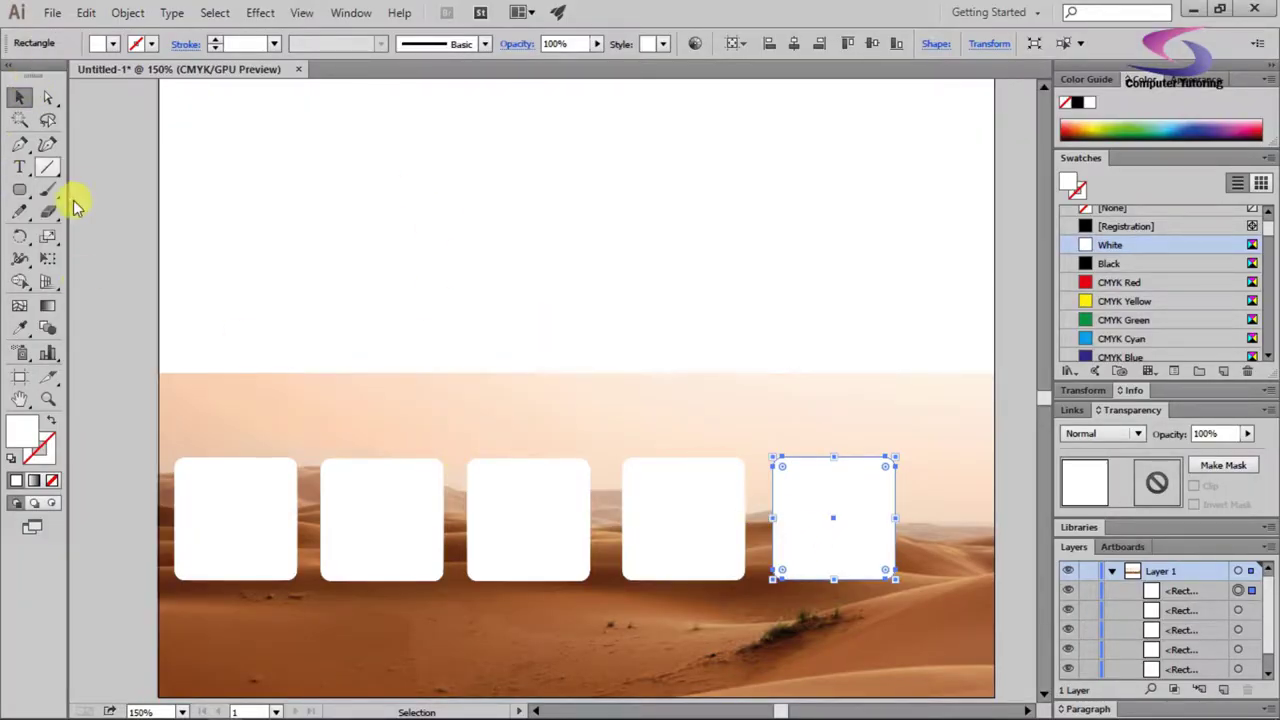
Select all five tiles and move them down toward the photo's bottom edge.
{"action": "left_click", "coordinate": [250, 505], "text": "shift"}
{"action": "left_click", "coordinate": [380, 508], "text": "shift"}
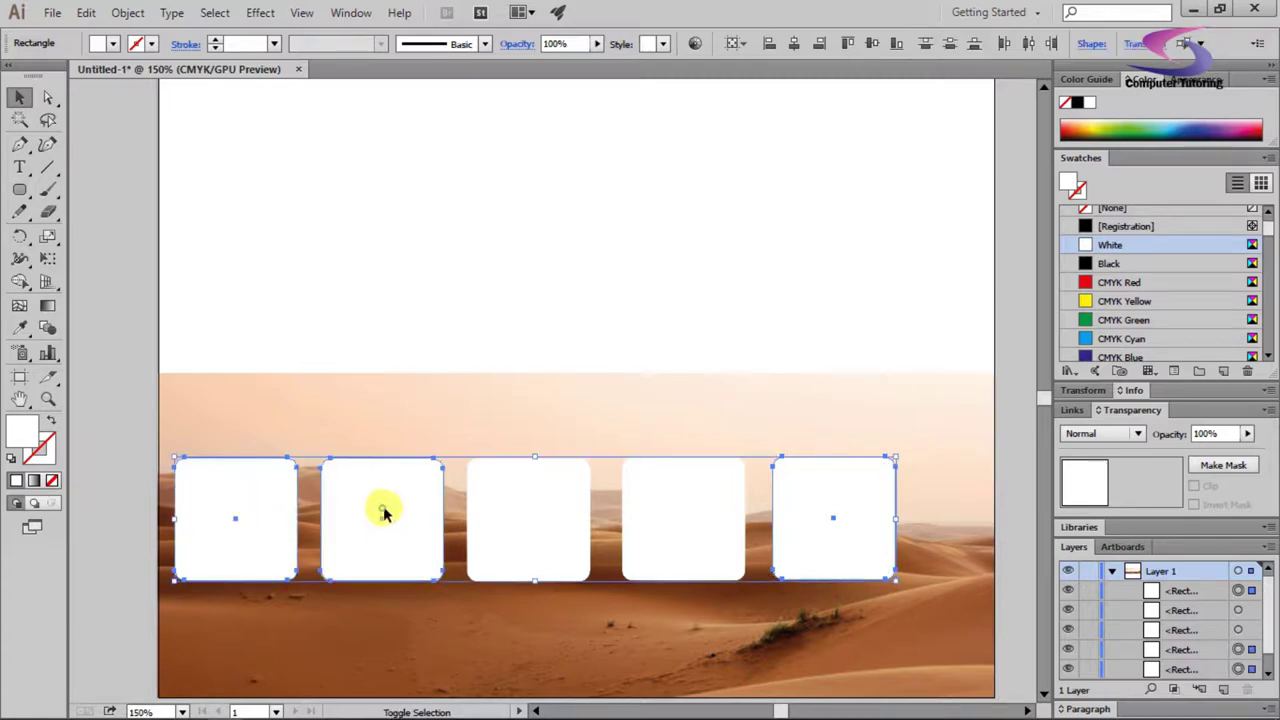
{"action": "left_click", "coordinate": [508, 517], "text": "shift"}
{"action": "left_click", "coordinate": [707, 520], "text": "shift"}
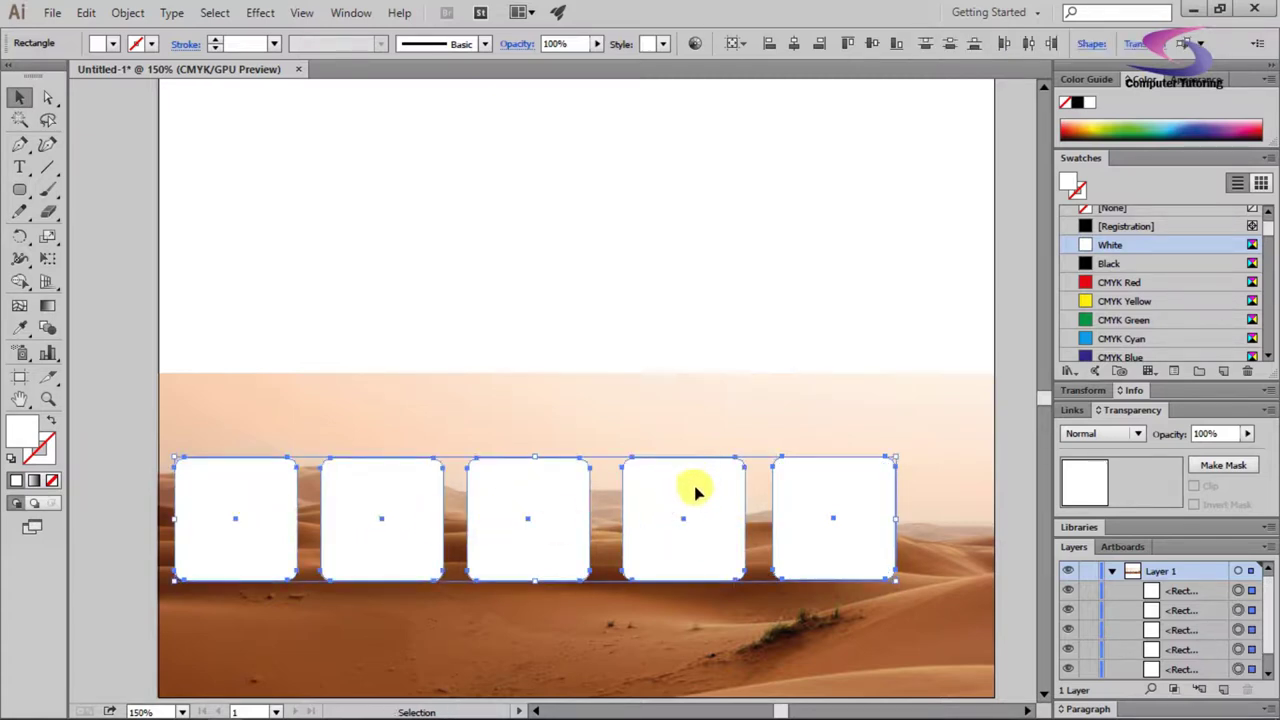
{"action": "left_click_drag", "start_coordinate": [696, 496], "coordinate": [745, 588]}
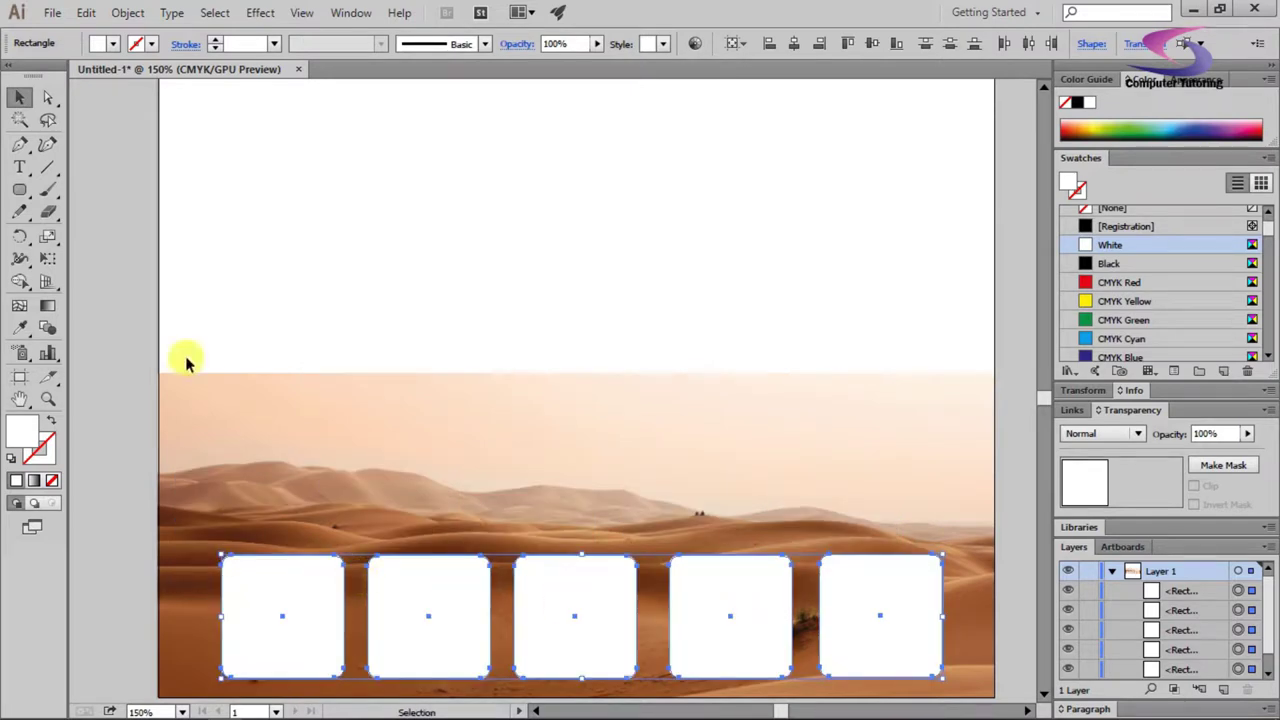
Shift the first tile left and the fifth tile right, then reselect all five.
{"action": "left_click", "coordinate": [113, 347]}
{"action": "left_click_drag", "start_coordinate": [260, 591], "coordinate": [223, 591]}
{"action": "left_click_drag", "start_coordinate": [859, 596], "coordinate": [899, 610]}
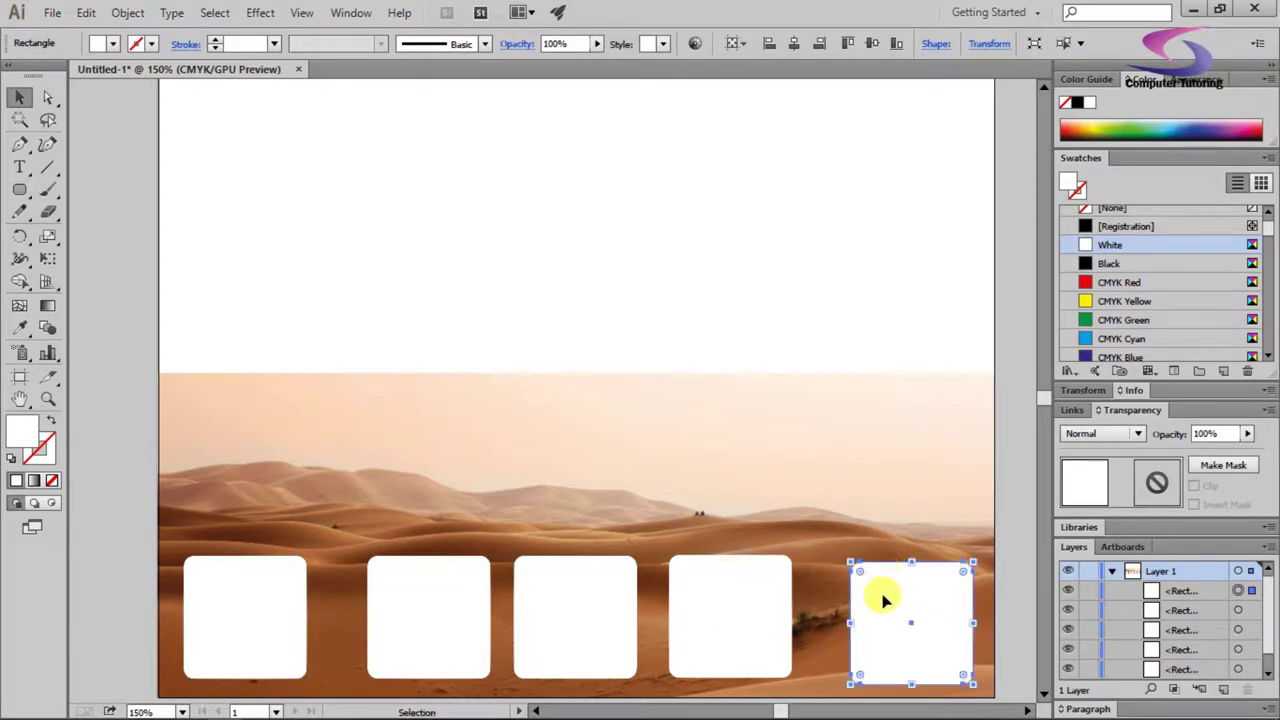
{"action": "left_click", "coordinate": [697, 610], "text": "shift"}
{"action": "left_click", "coordinate": [590, 611], "text": "shift"}
{"action": "left_click", "coordinate": [408, 594], "text": "shift"}
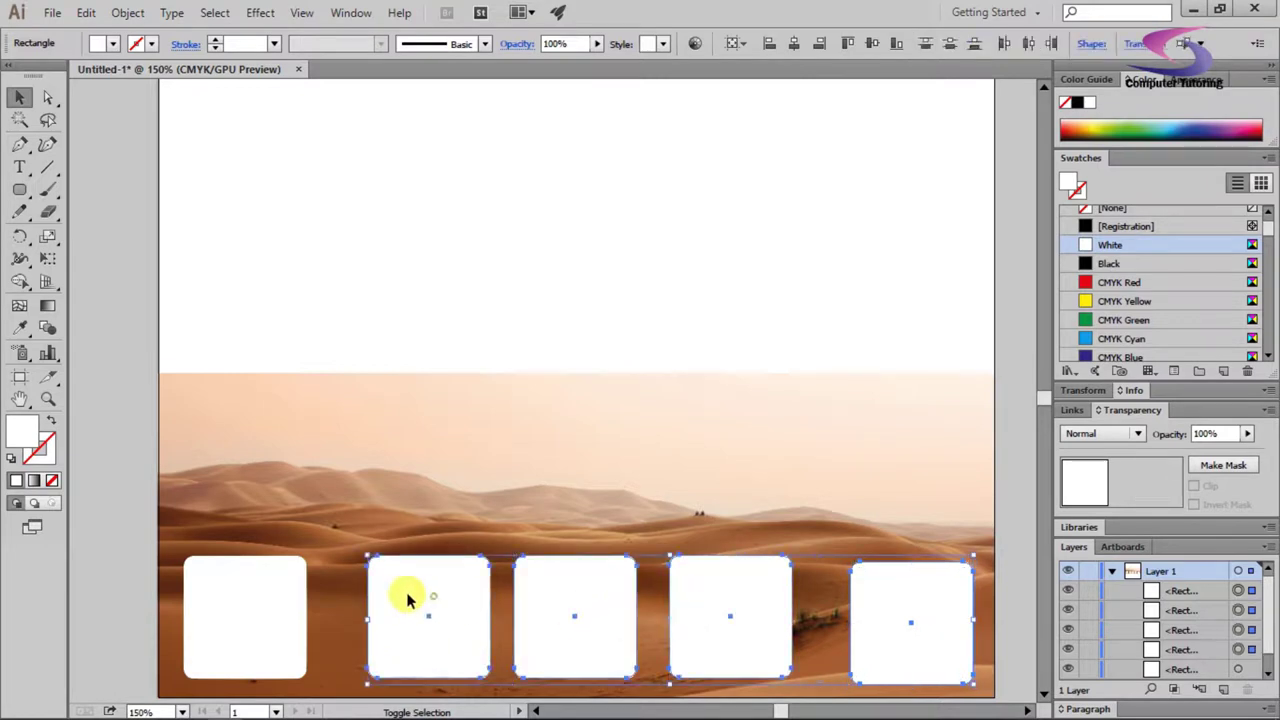
{"action": "left_click", "coordinate": [280, 600], "text": "shift"}
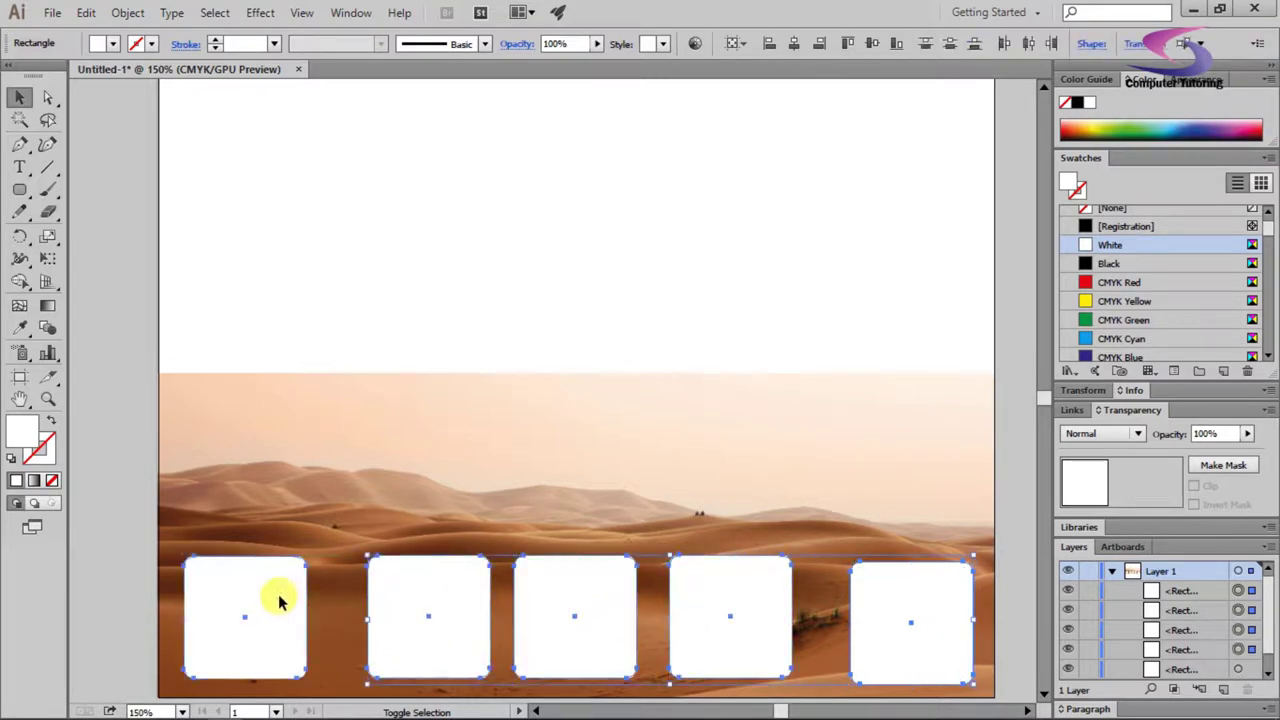
Open the Align panel and vertically centre-align the five tiles.
{"action": "left_click", "coordinate": [350, 13]}
{"action": "left_click", "coordinate": [425, 199]}
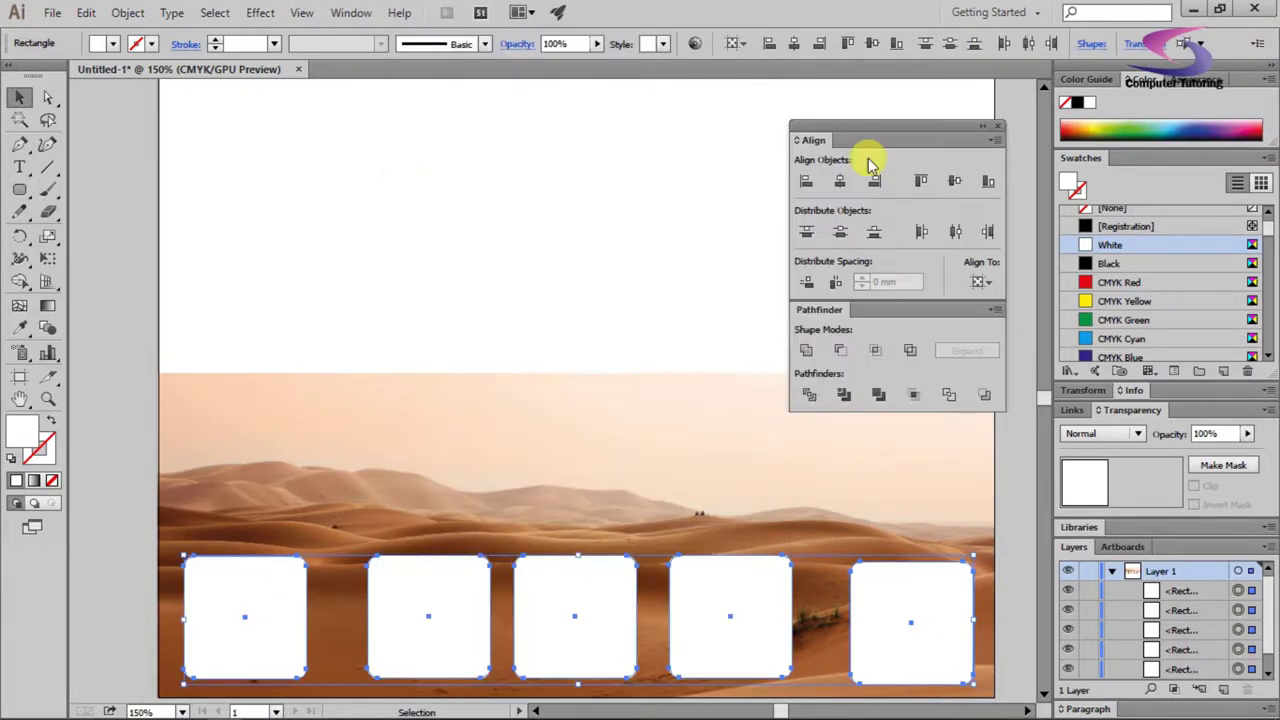
{"action": "left_click_drag", "start_coordinate": [843, 136], "coordinate": [625, 114]}
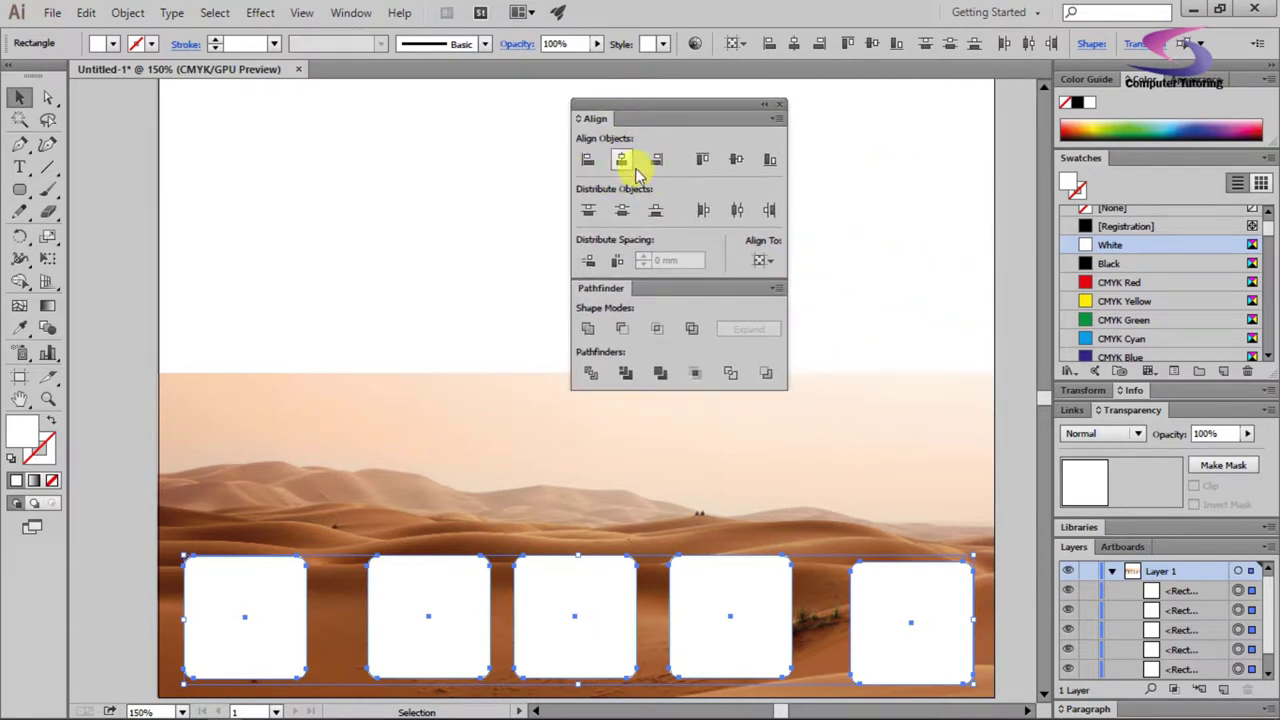
{"action": "left_click", "coordinate": [736, 161]}
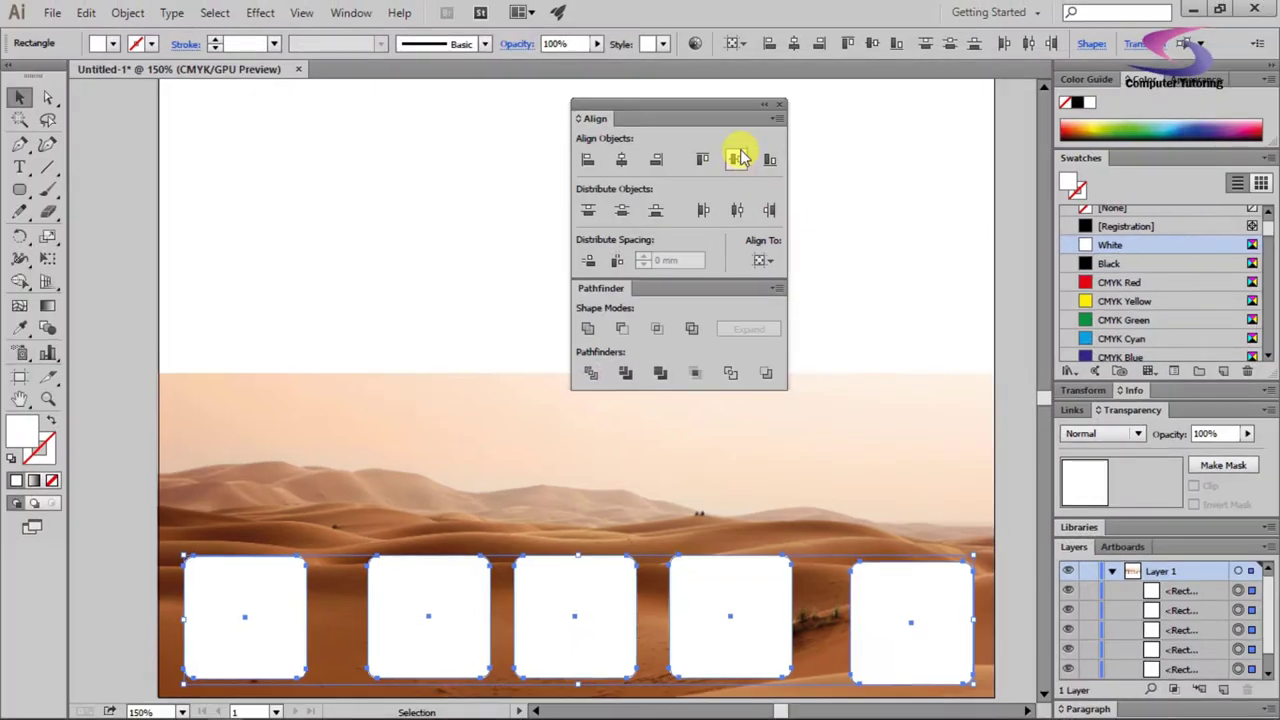
{"action": "left_click", "coordinate": [735, 158]}
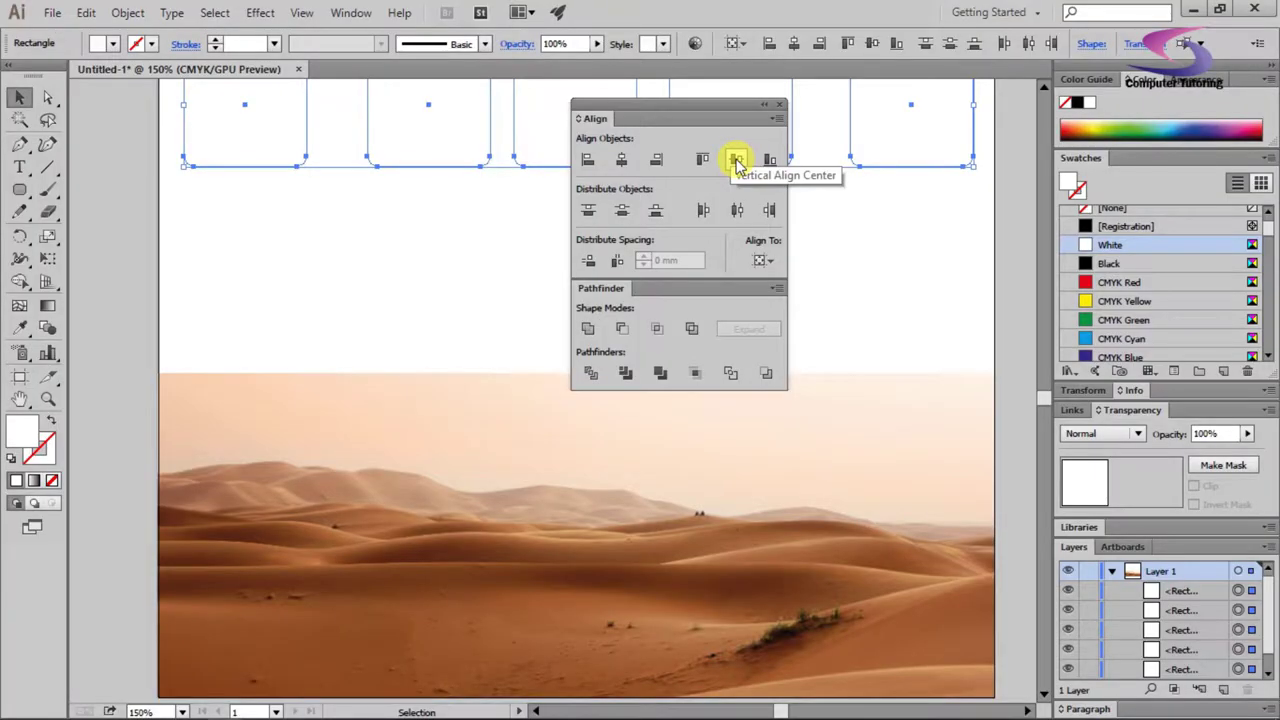
Set Align To Selection, move the tiles back onto the desert, and distribute their horizontal centres.
{"action": "left_click", "coordinate": [768, 264]}
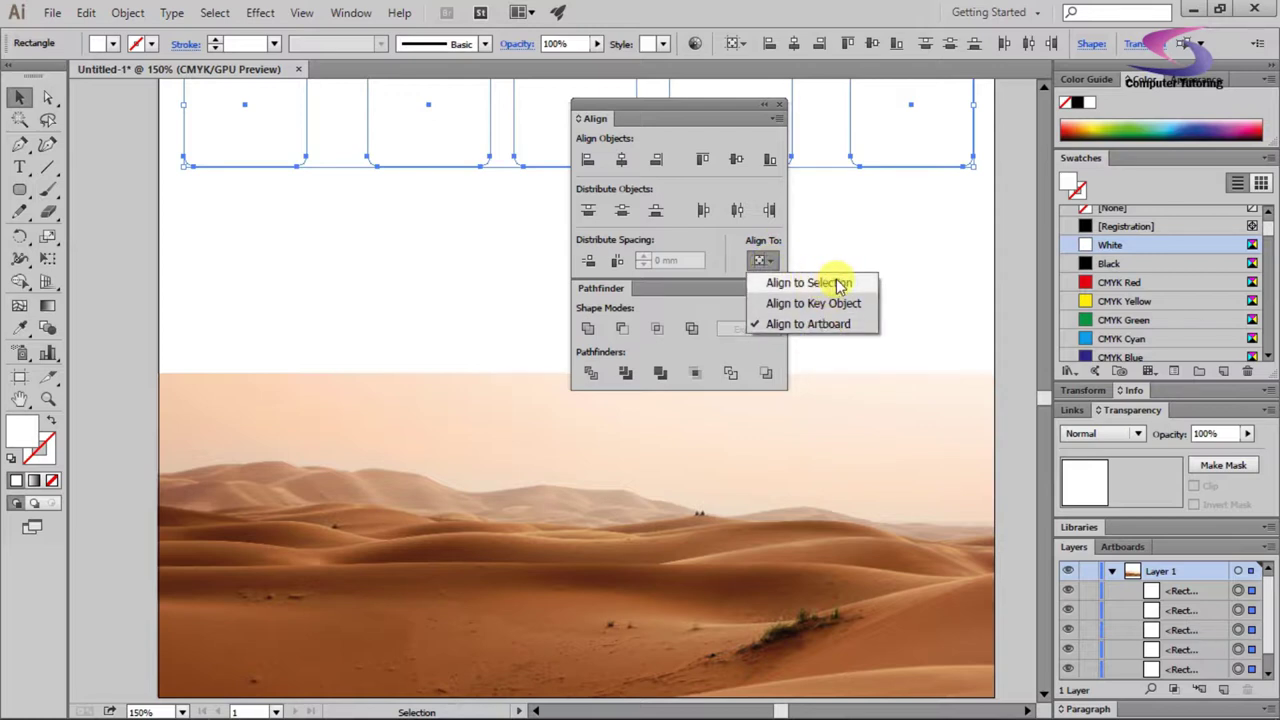
{"action": "left_click", "coordinate": [810, 283]}
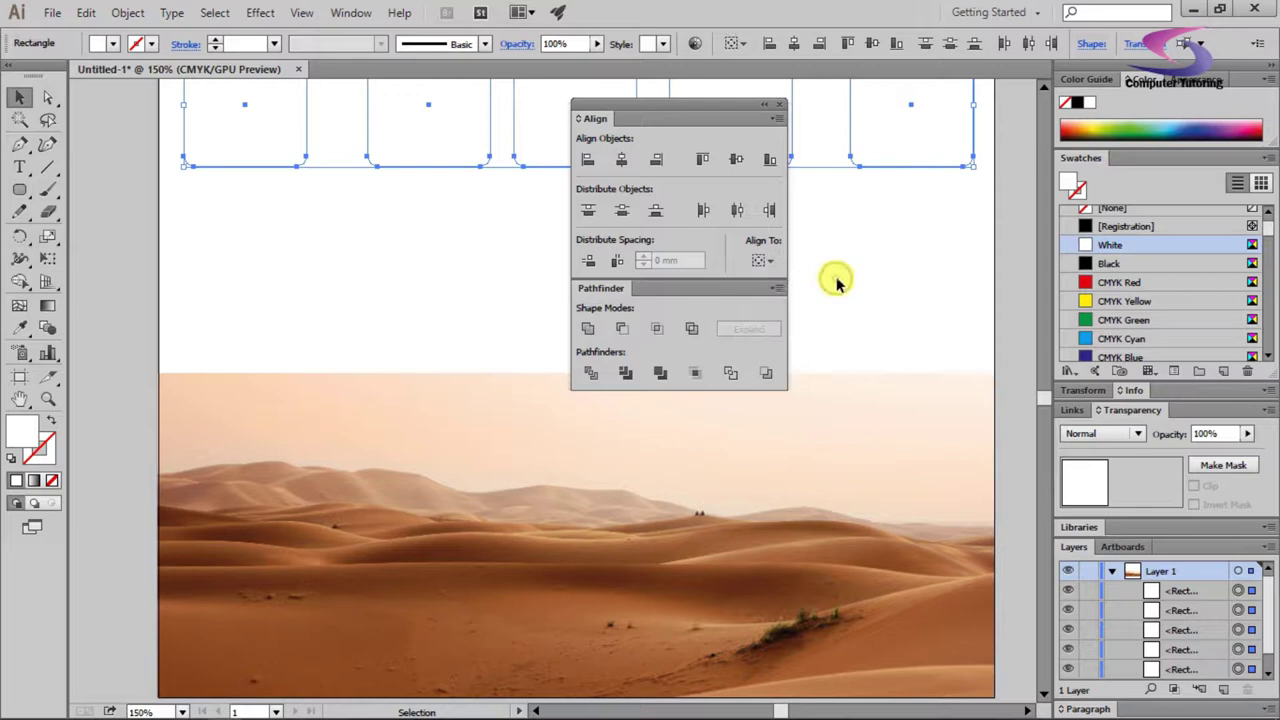
{"action": "left_click_drag", "start_coordinate": [891, 140], "coordinate": [895, 651]}
{"action": "left_click", "coordinate": [758, 262]}
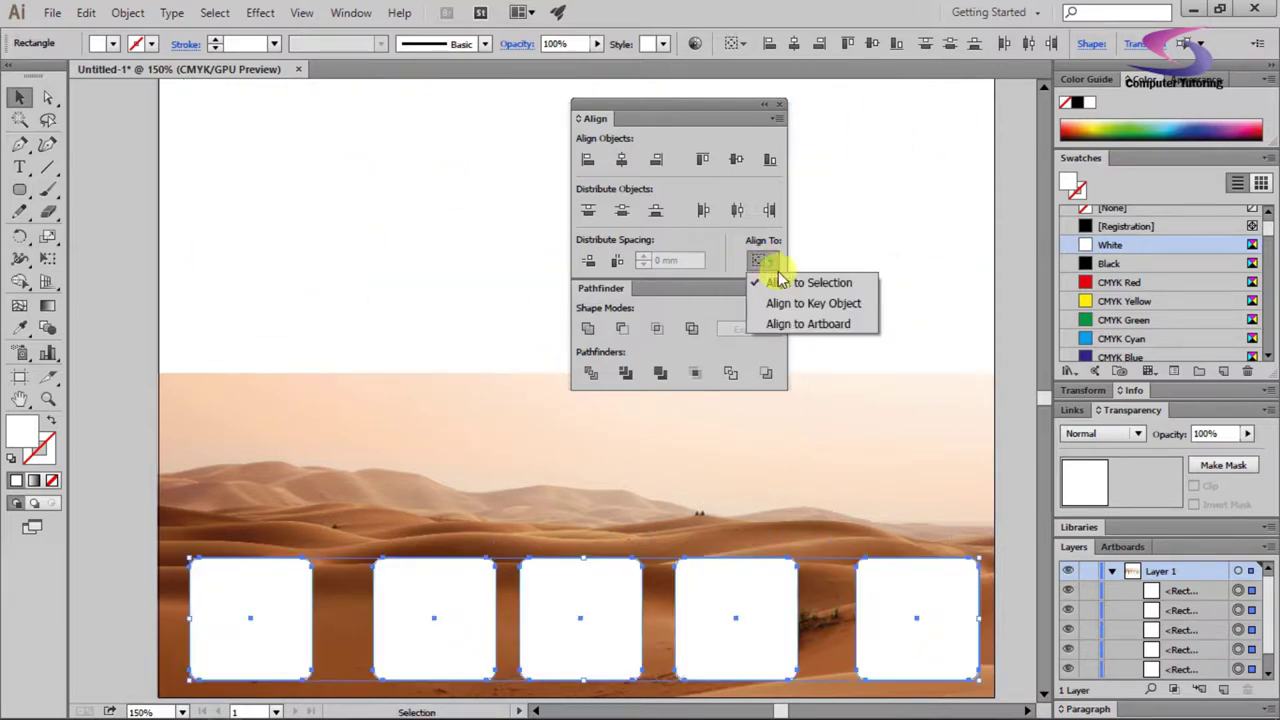
{"action": "left_click", "coordinate": [736, 160]}
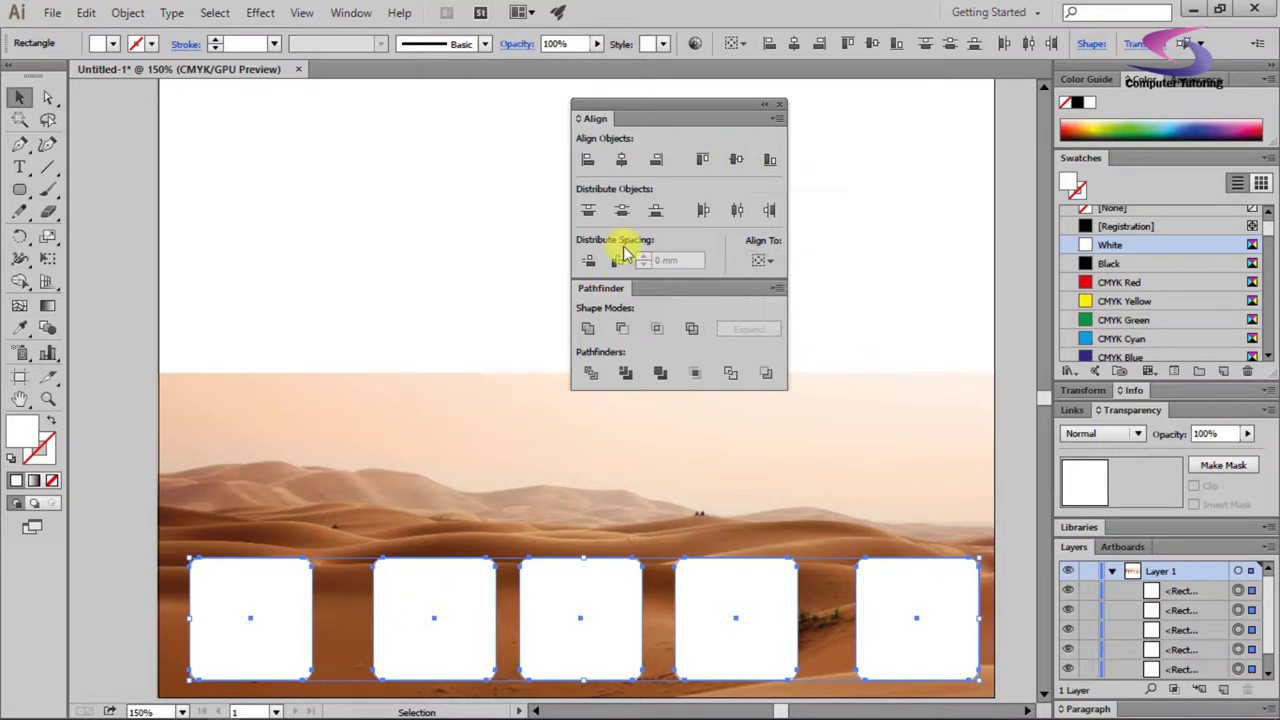
{"action": "left_click", "coordinate": [738, 214]}
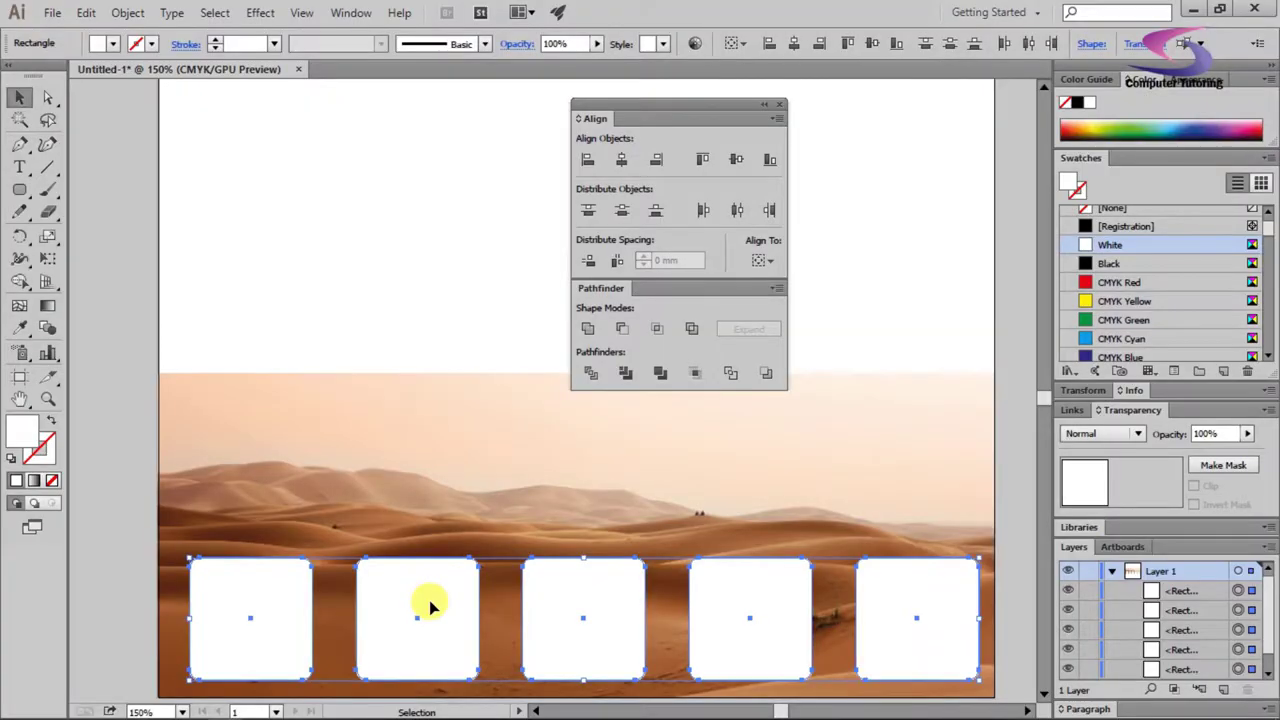
Group the five tiles and centre the group horizontally relative to the artboard.
{"action": "left_click", "coordinate": [138, 18]}
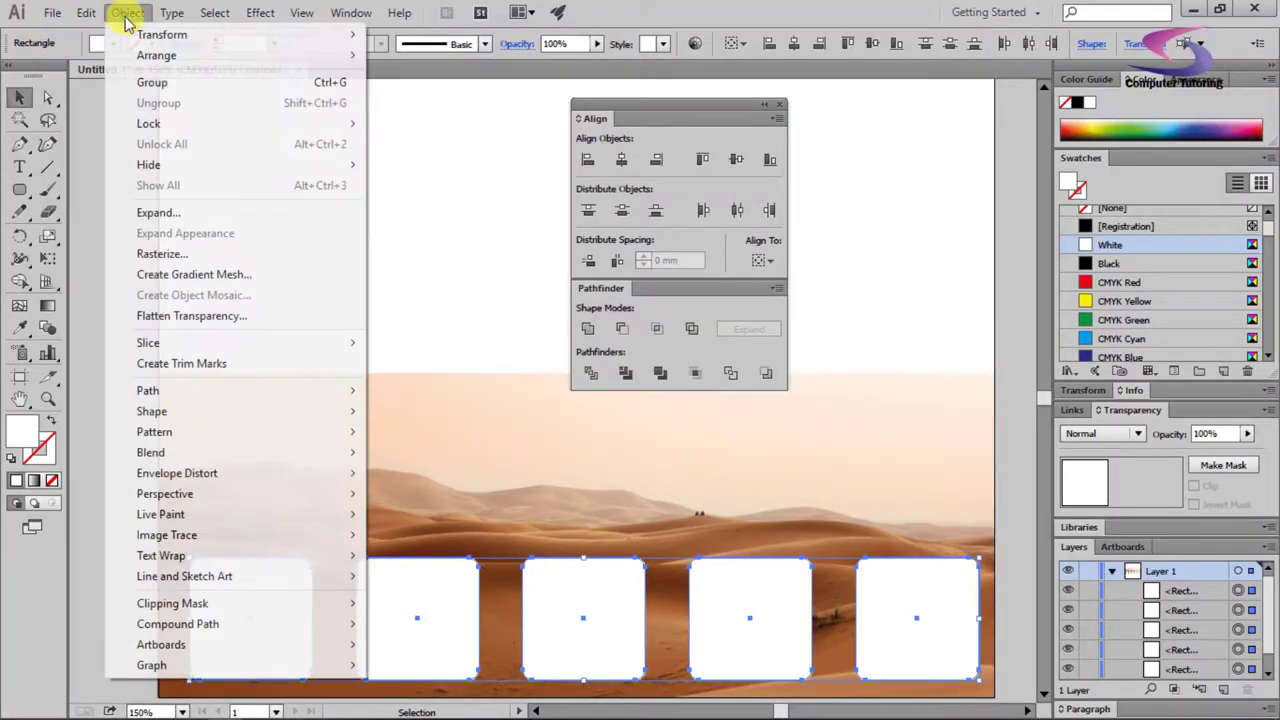
{"action": "left_click", "coordinate": [172, 84]}
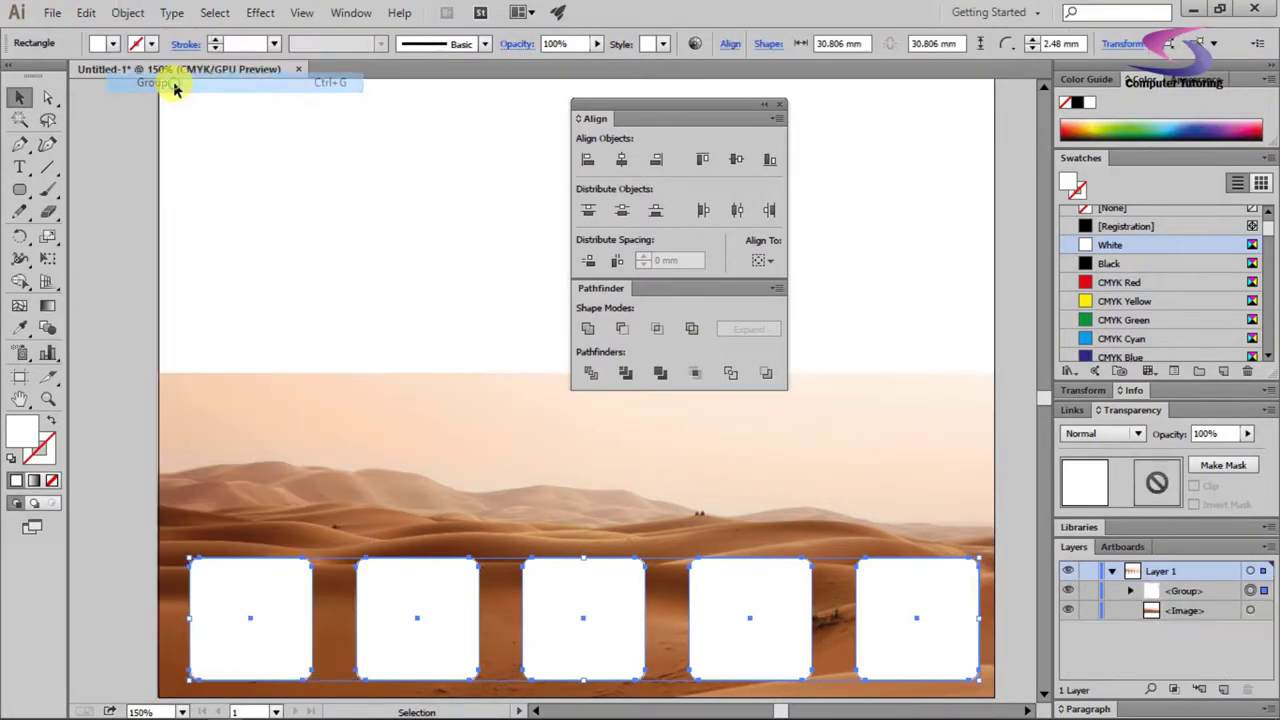
{"action": "left_click", "coordinate": [764, 262]}
{"action": "left_click", "coordinate": [814, 324]}
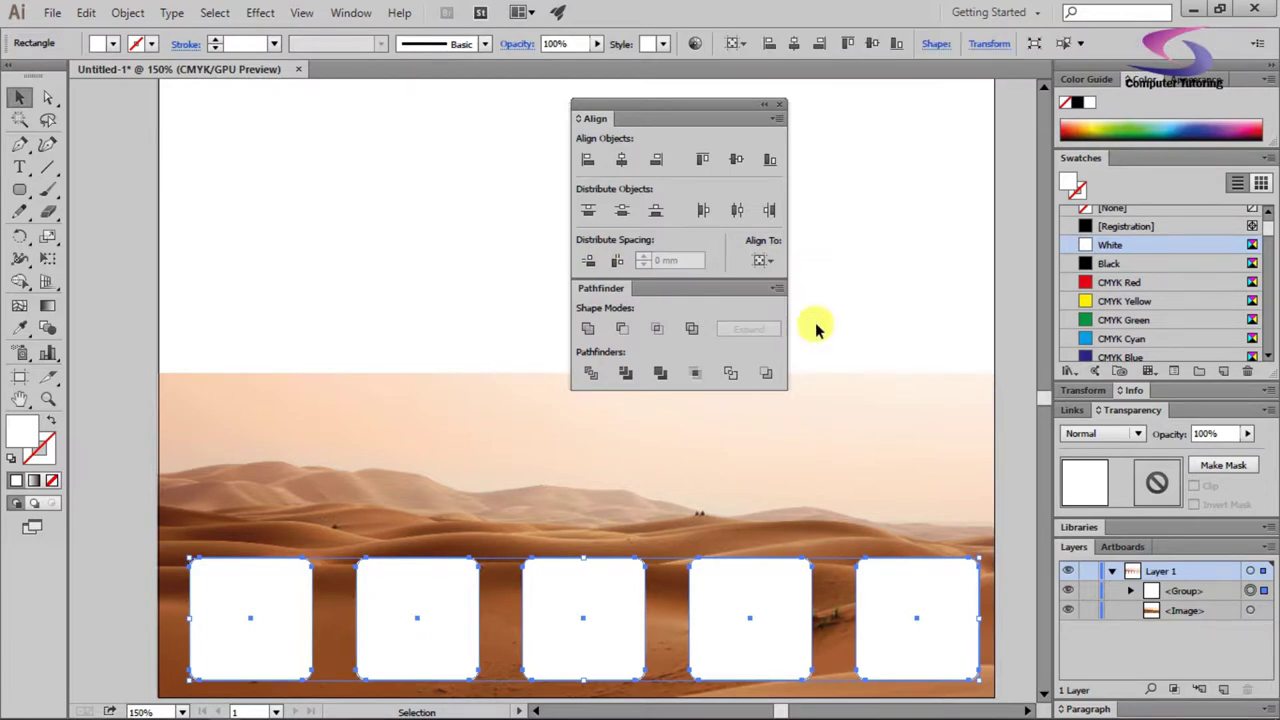
{"action": "left_click", "coordinate": [622, 161]}
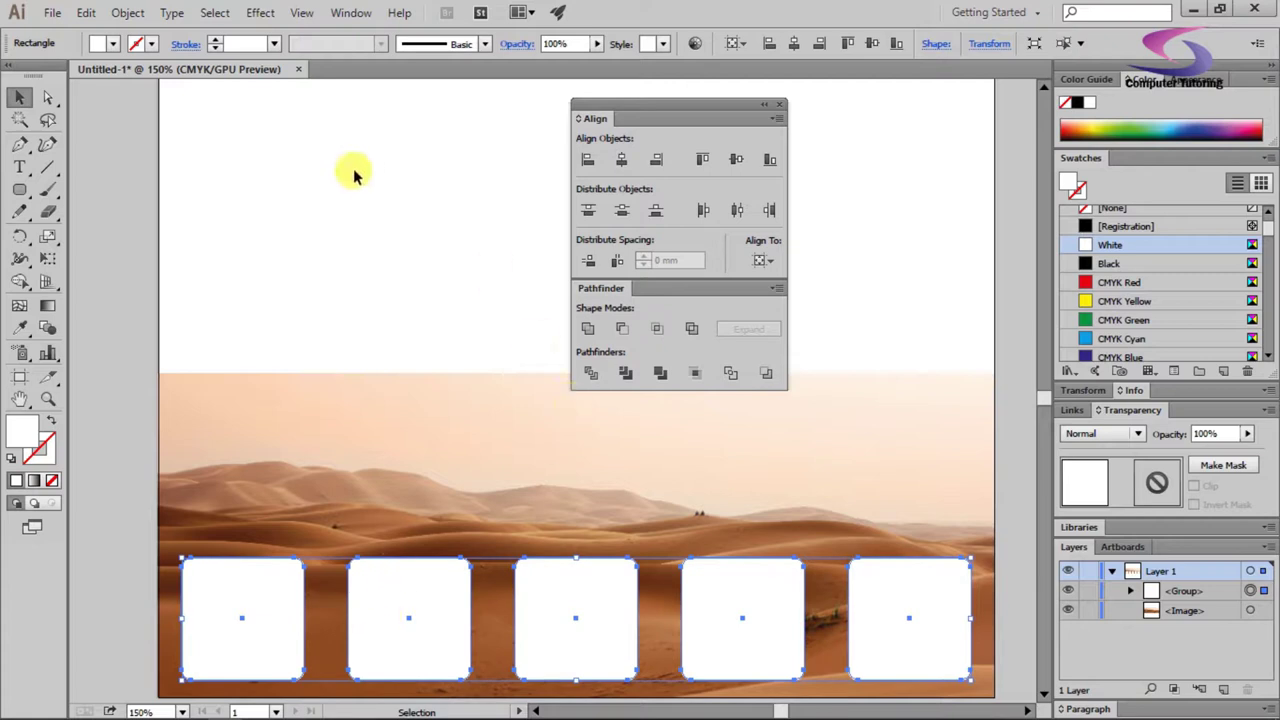
Ungroup the tiles back into five separate rectangles and deselect everything.
{"action": "left_click", "coordinate": [128, 14]}
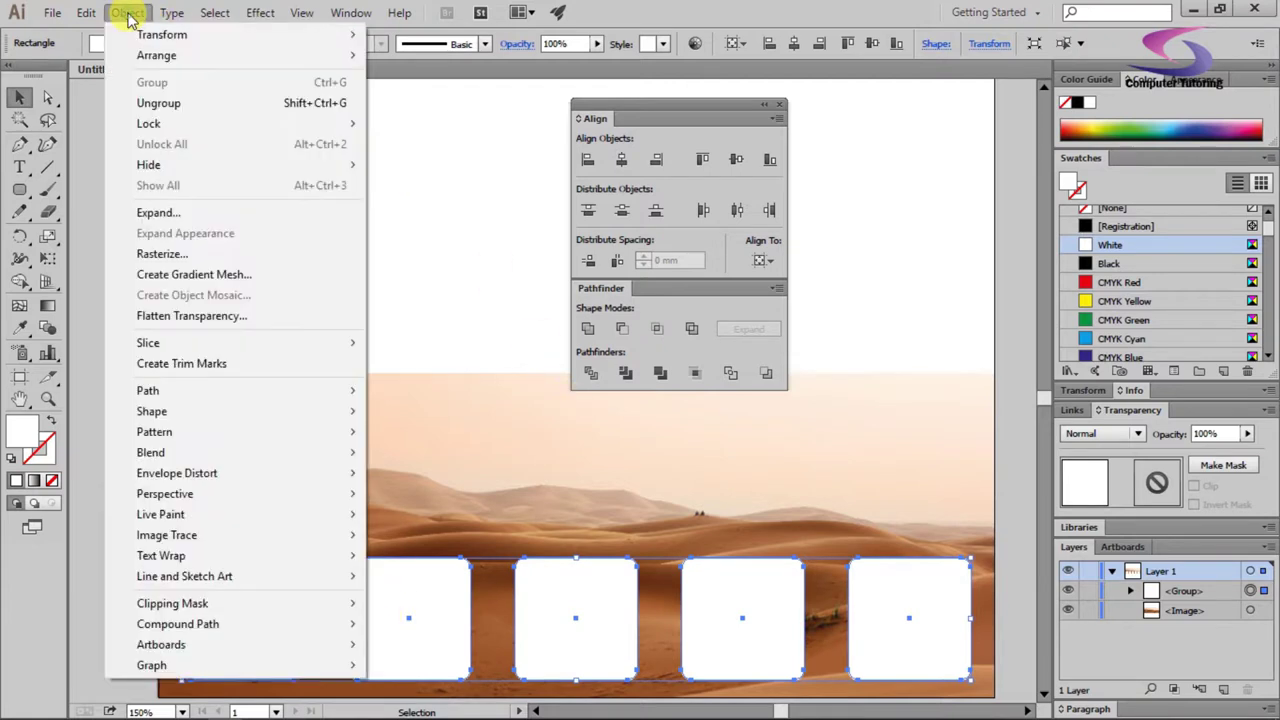
{"action": "left_click", "coordinate": [148, 105]}
{"action": "left_click", "coordinate": [330, 183]}
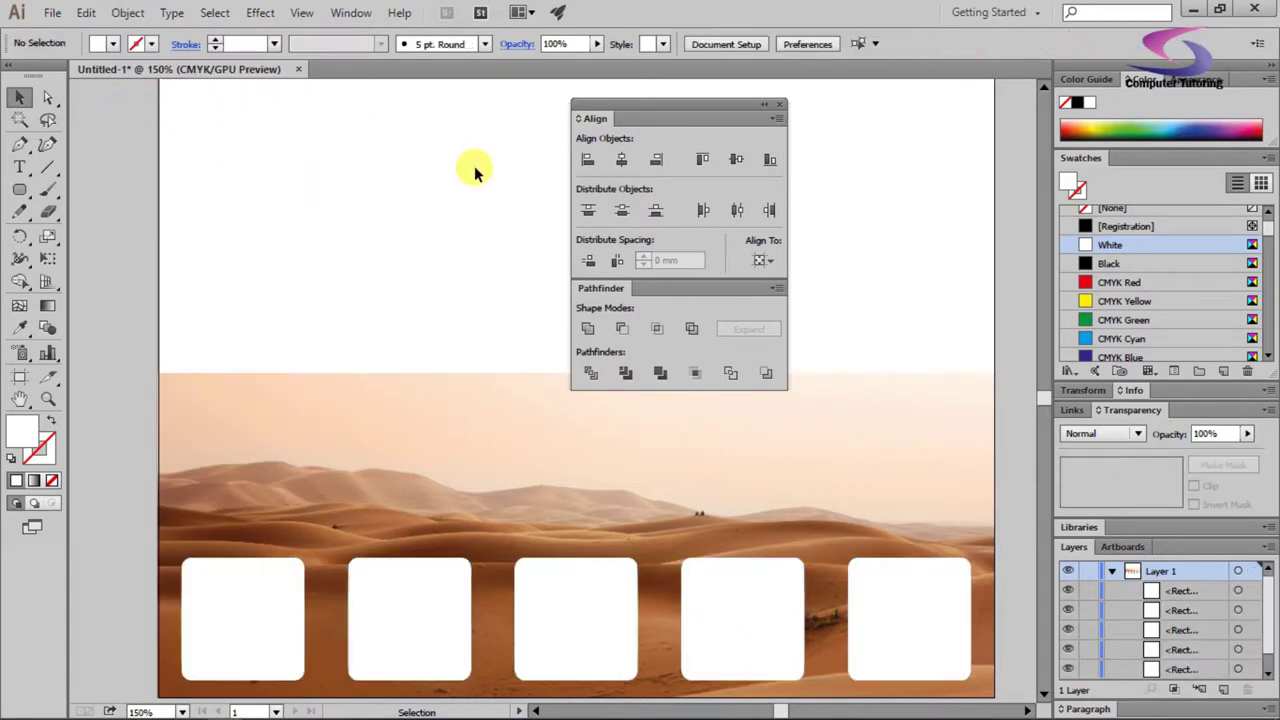
Select the desert photo with the tiles and make a clipping mask, leaving only the rightmost tile.
{"action": "left_click", "coordinate": [780, 105]}
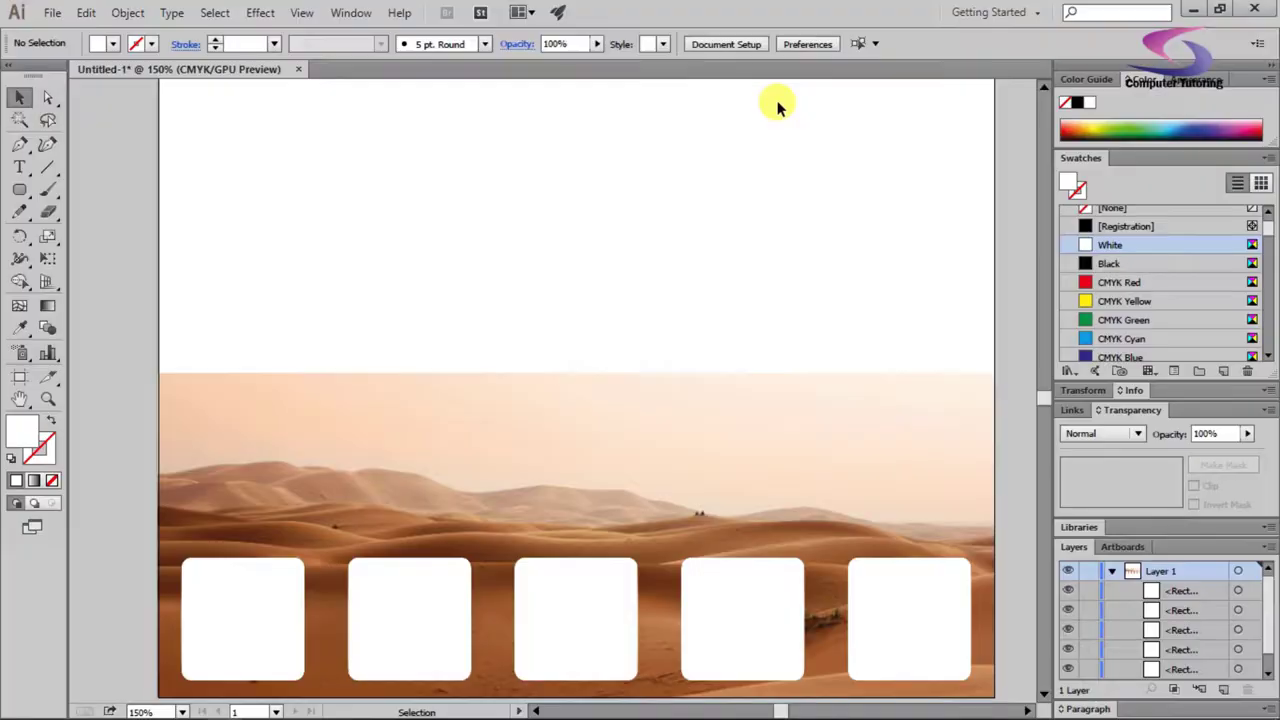
{"action": "left_click_drag", "start_coordinate": [100, 335], "coordinate": [930, 655]}
{"action": "mouse_move", "coordinate": [783, 710]}
{"action": "left_mouse_down"}
{"action": "mouse_move", "coordinate": [794, 708]}
{"action": "mouse_move", "coordinate": [777, 700]}
{"action": "mouse_move", "coordinate": [783, 710]}
{"action": "left_mouse_up"}
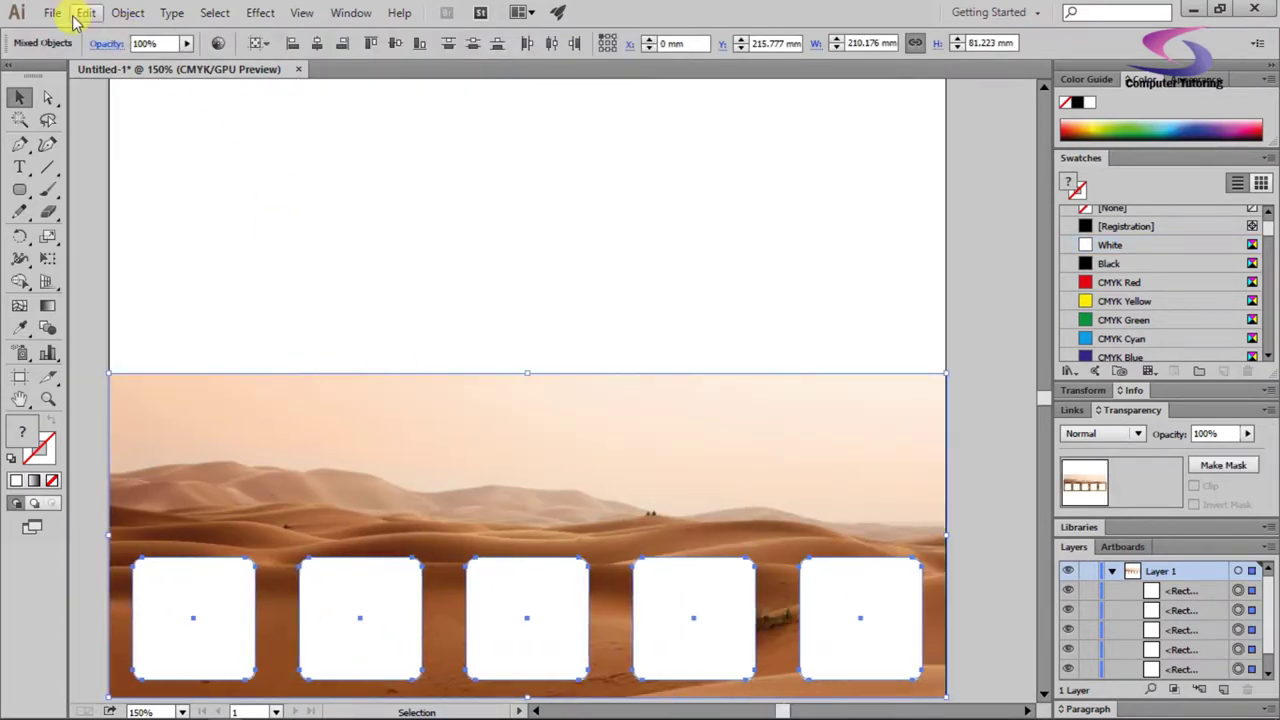
{"action": "left_click", "coordinate": [125, 12]}
{"action": "mouse_move", "coordinate": [251, 603]}
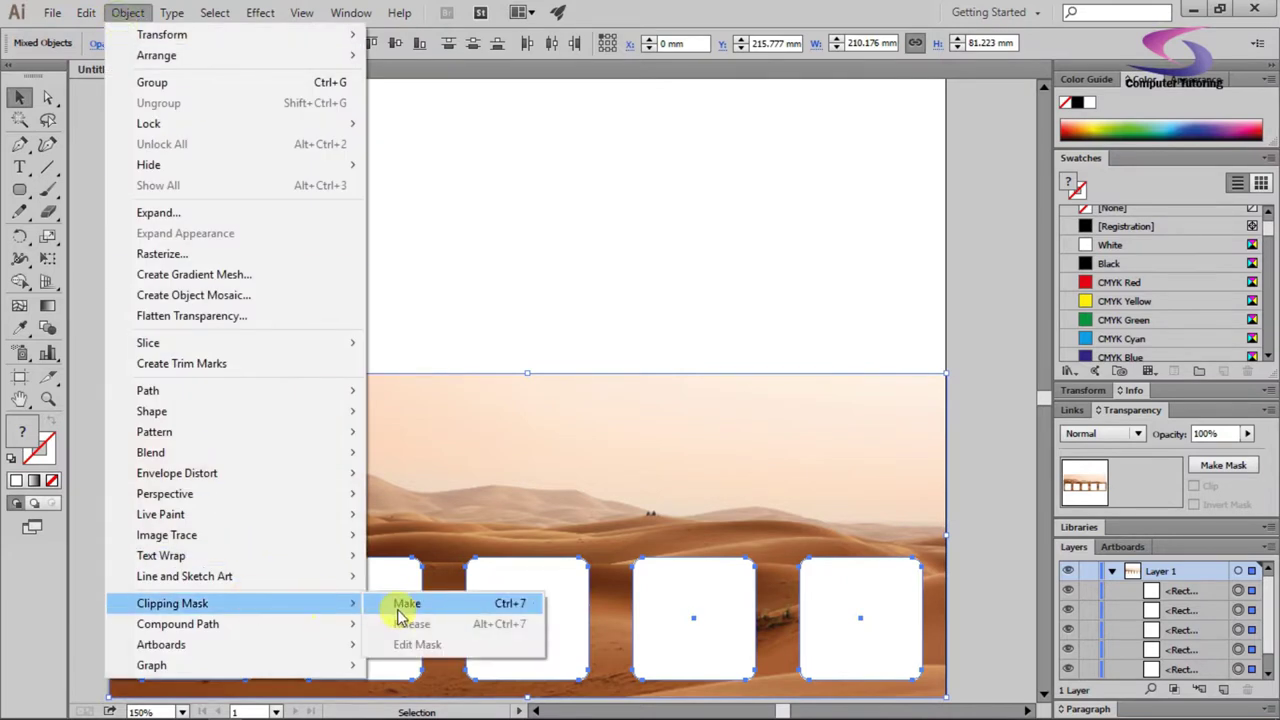
{"action": "left_click", "coordinate": [405, 604]}
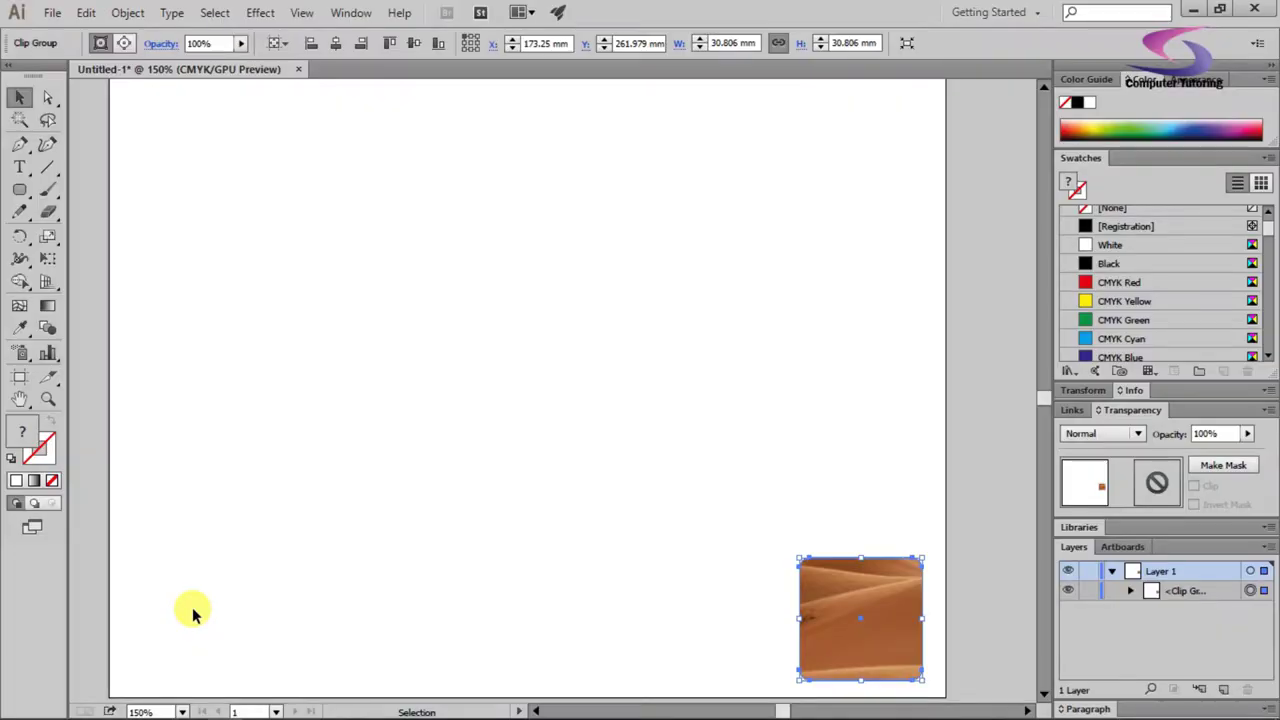
Undo the single-tile clip and select all five white rounded squares.
{"action": "key", "text": "ctrl+z"}
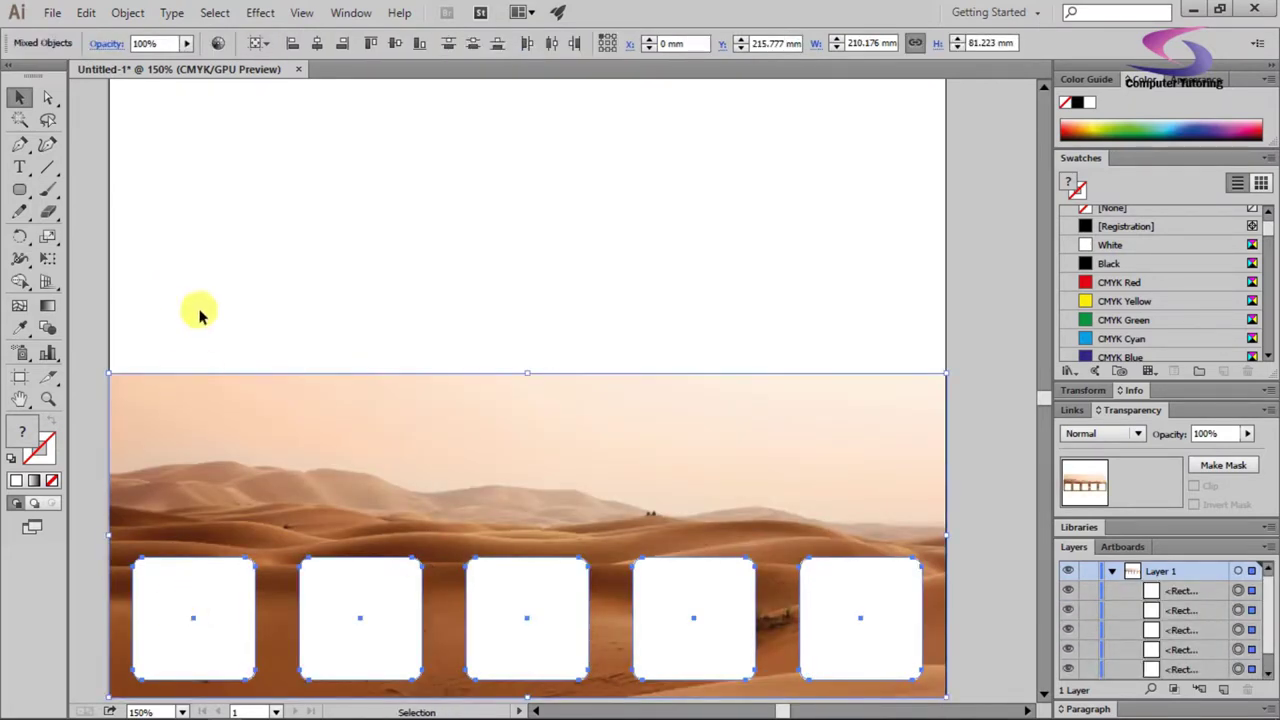
{"action": "left_click", "coordinate": [232, 246]}
{"action": "left_click", "coordinate": [218, 594]}
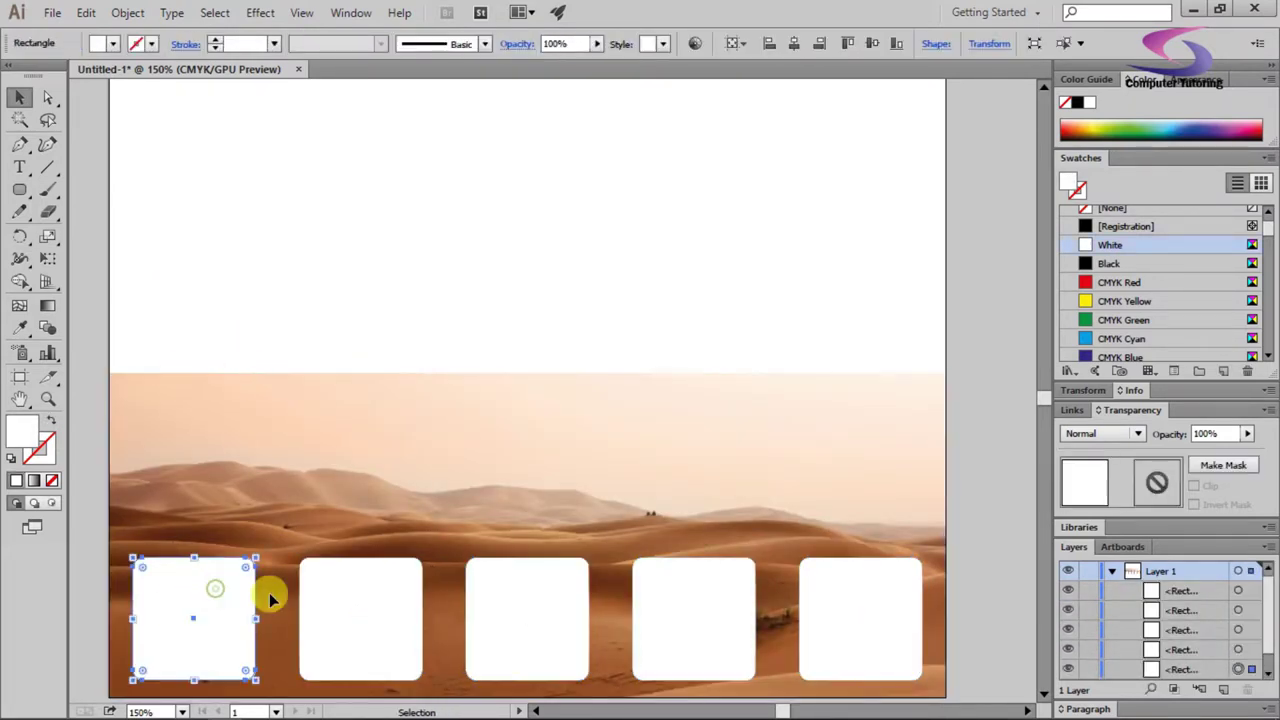
{"action": "left_click", "coordinate": [352, 597], "text": "shift"}
{"action": "left_click", "coordinate": [503, 594], "text": "shift"}
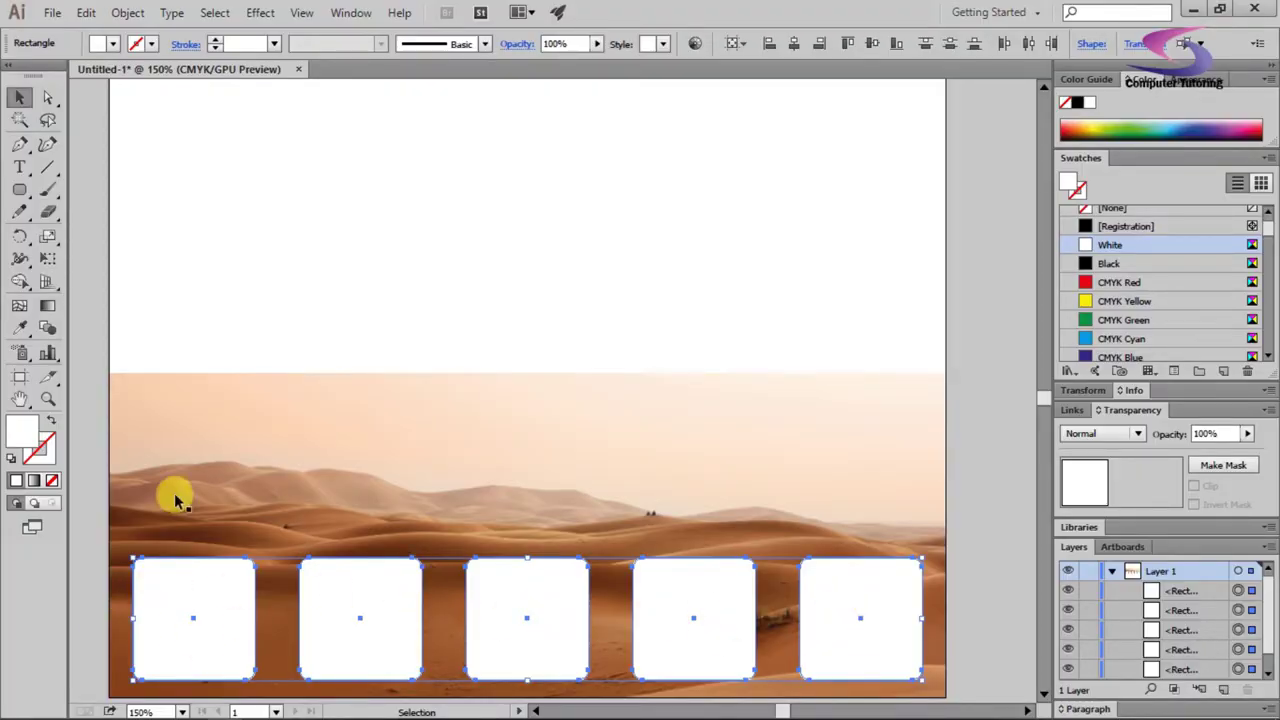
Combine the five selected rounded squares into one compound path.
{"action": "left_click", "coordinate": [136, 15]}
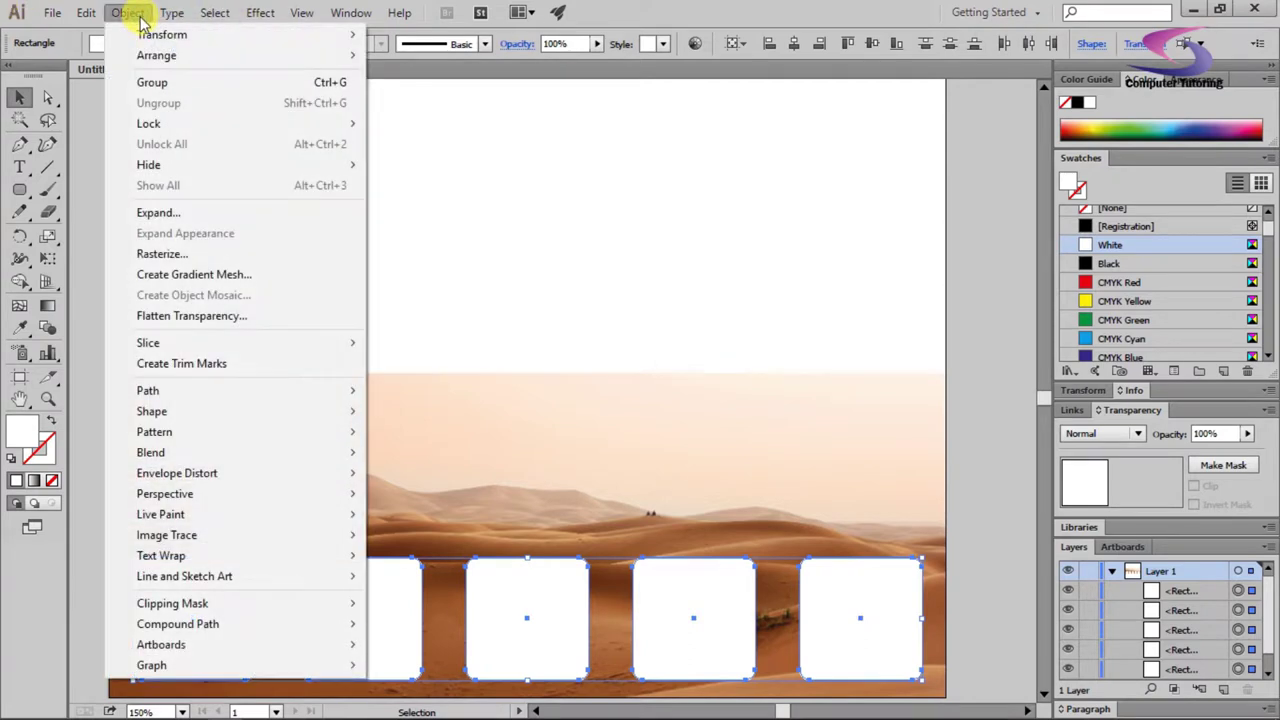
{"action": "mouse_move", "coordinate": [229, 621]}
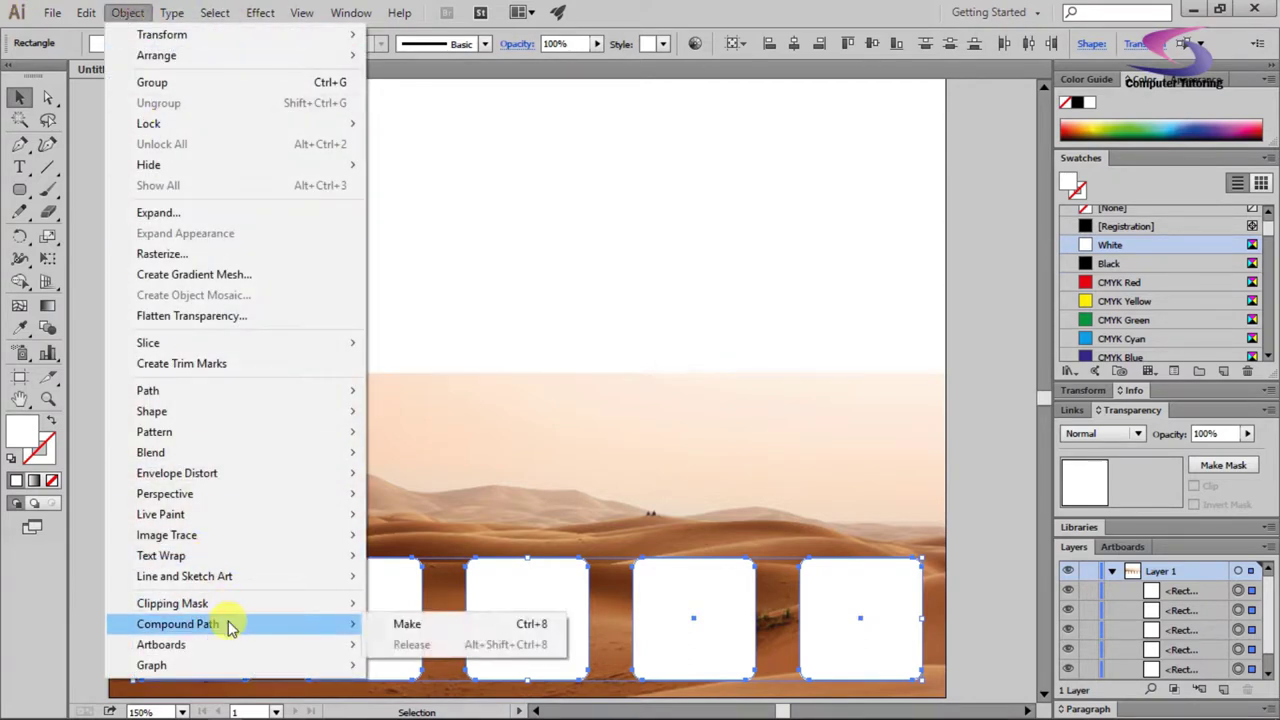
{"action": "left_click", "coordinate": [432, 628]}
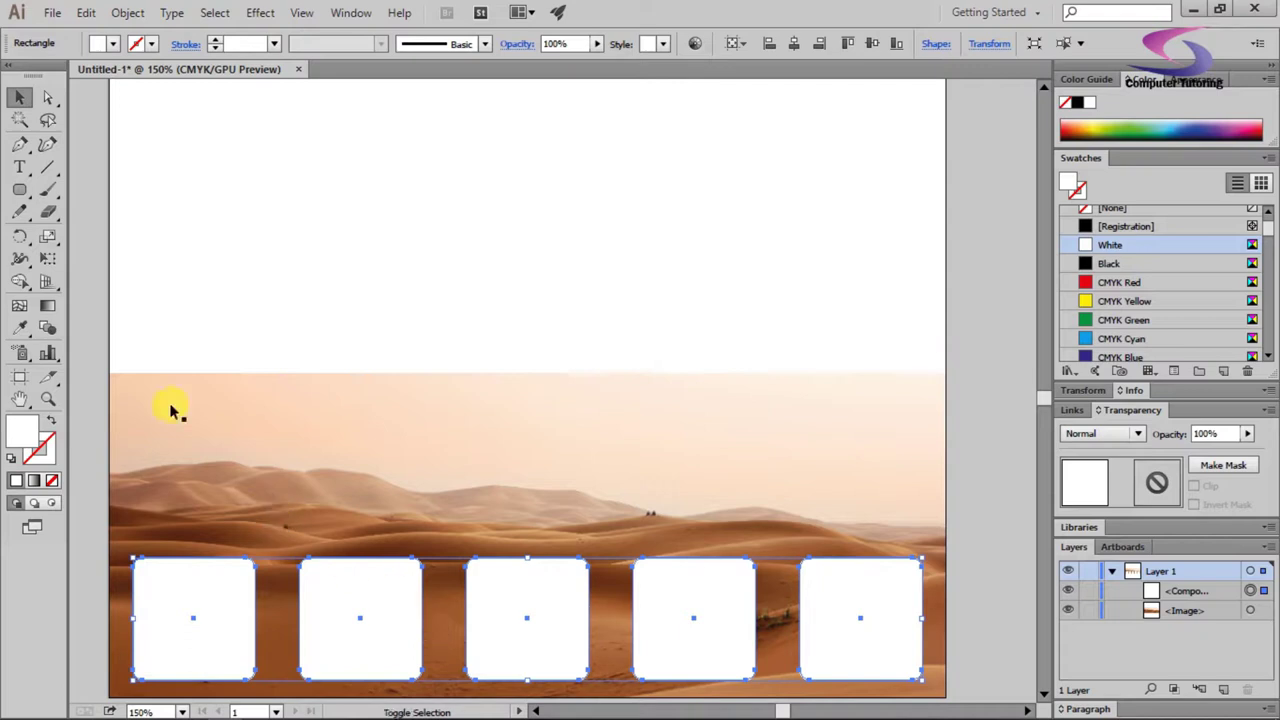
Add the desert photo to the selection and clip it through the compound rounded squares.
{"action": "left_click", "coordinate": [262, 429], "text": "shift"}
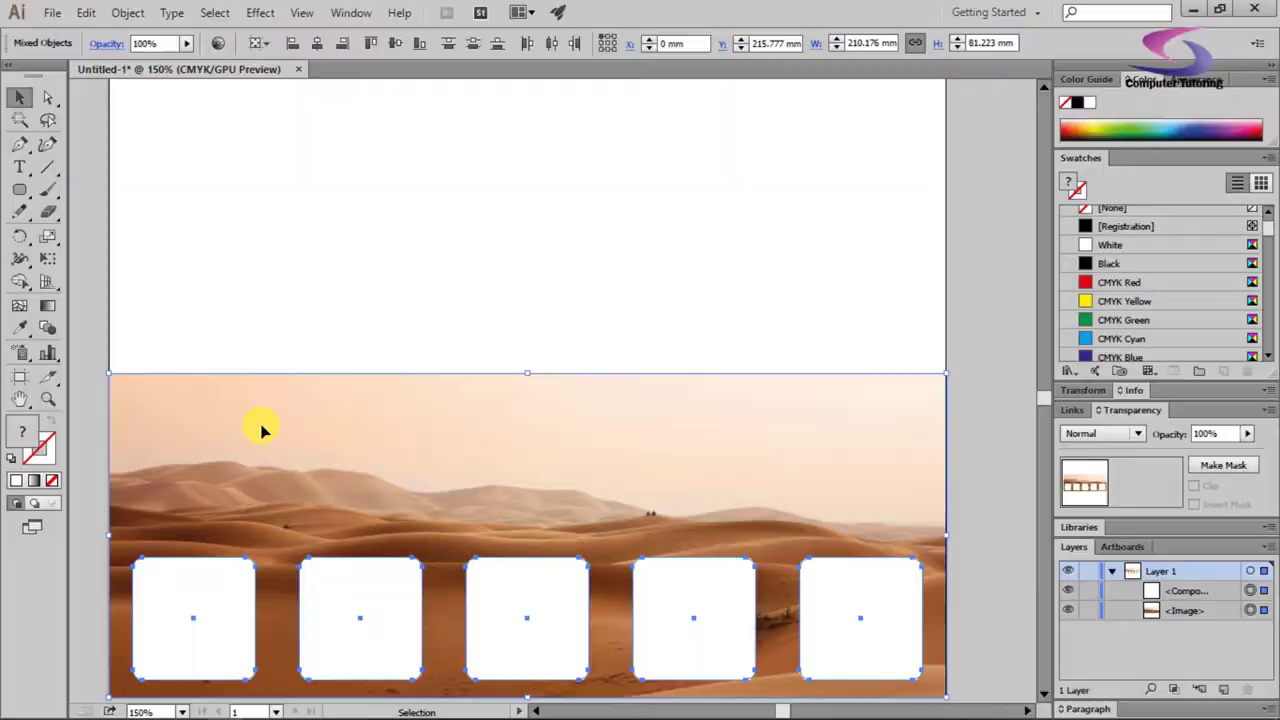
{"action": "left_click", "coordinate": [127, 13]}
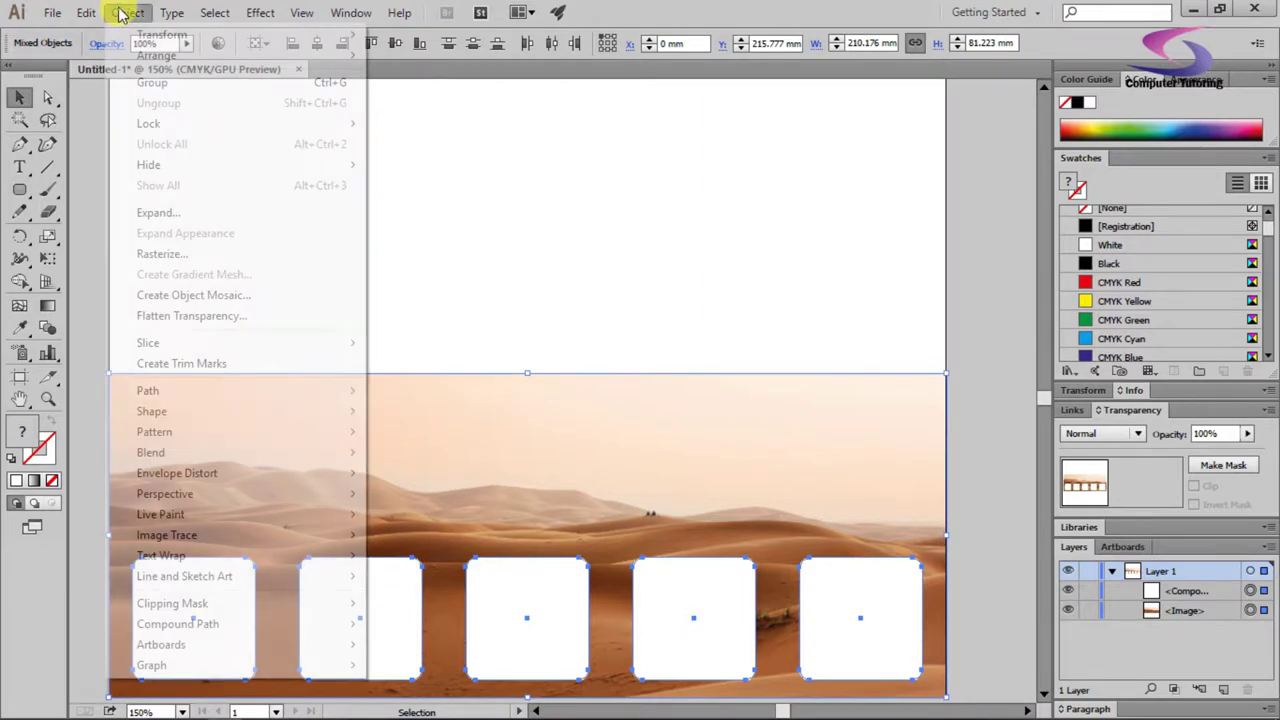
{"action": "mouse_move", "coordinate": [220, 603]}
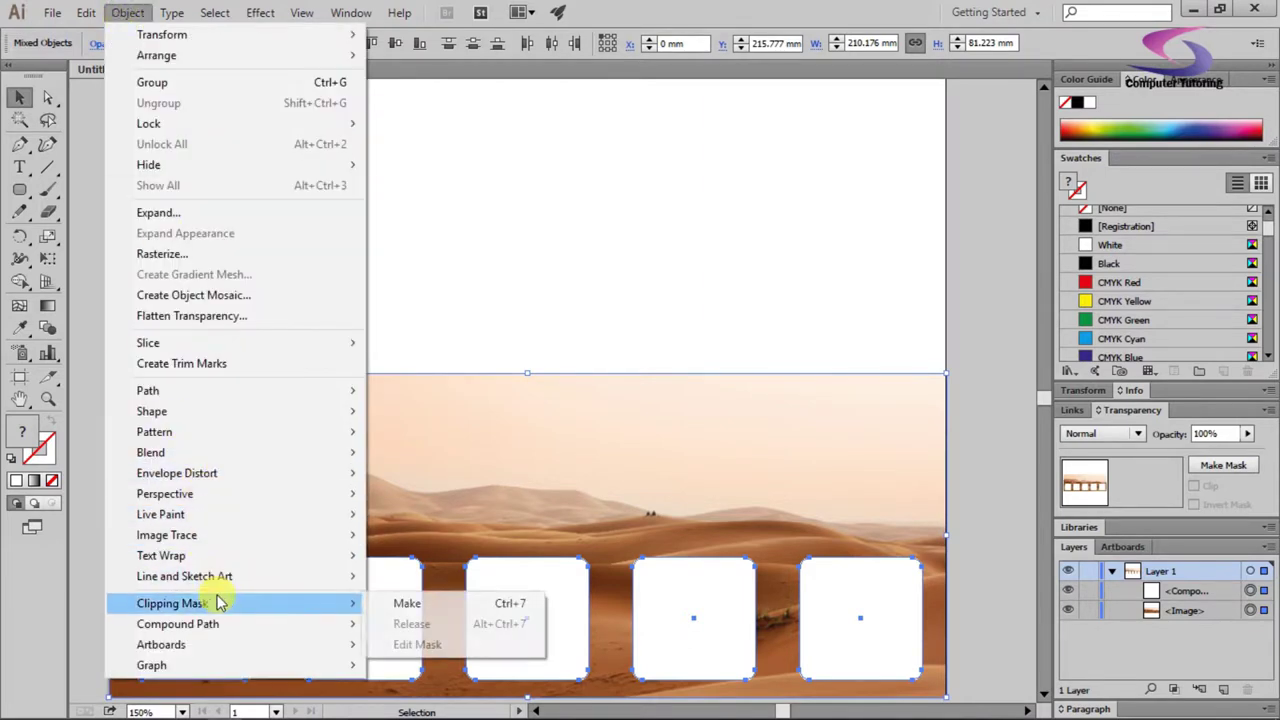
{"action": "left_click", "coordinate": [405, 604]}
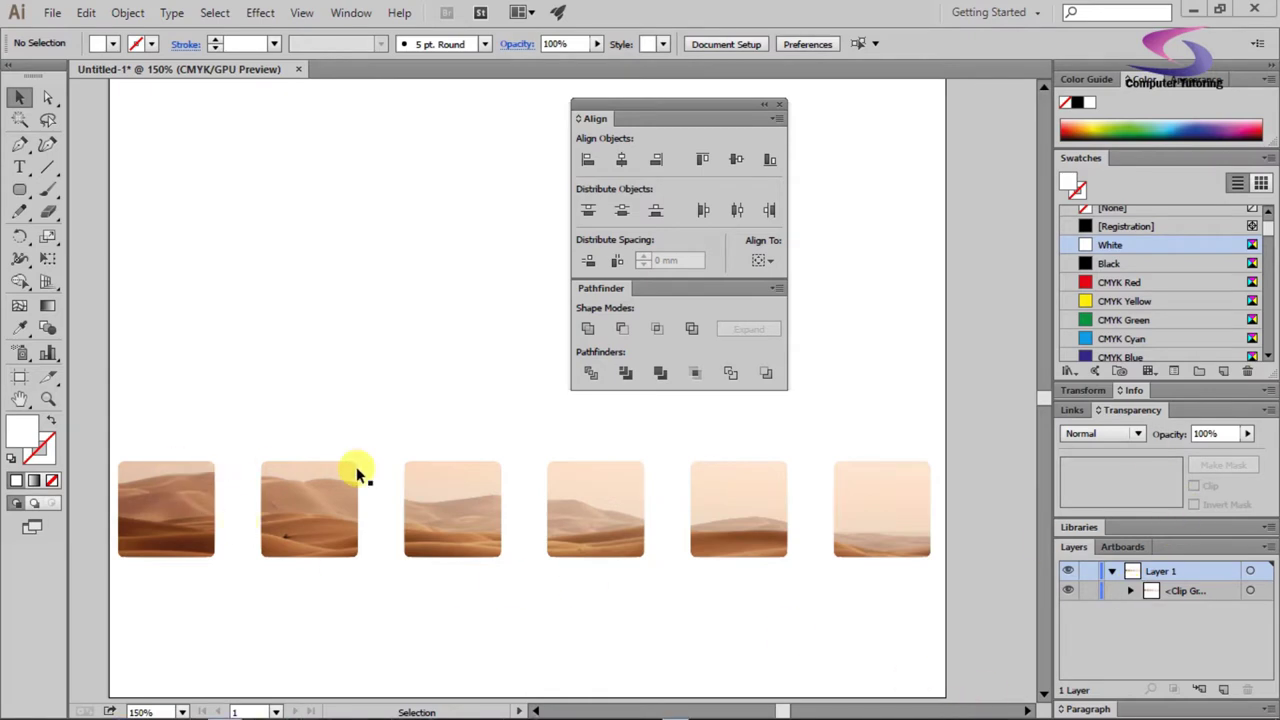
Place the rain-raindrops photo as a wide rectangle above the desert tiles.
{"action": "left_click", "coordinate": [50, 12]}
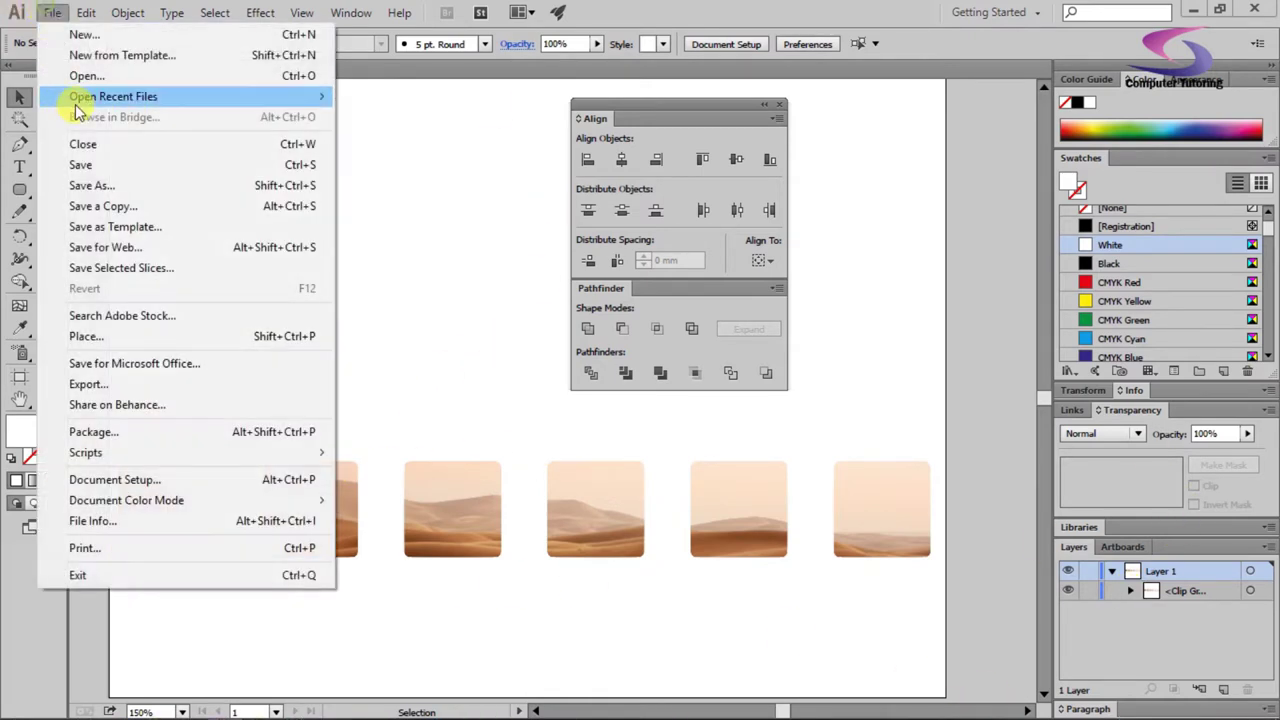
{"action": "left_click", "coordinate": [95, 335]}
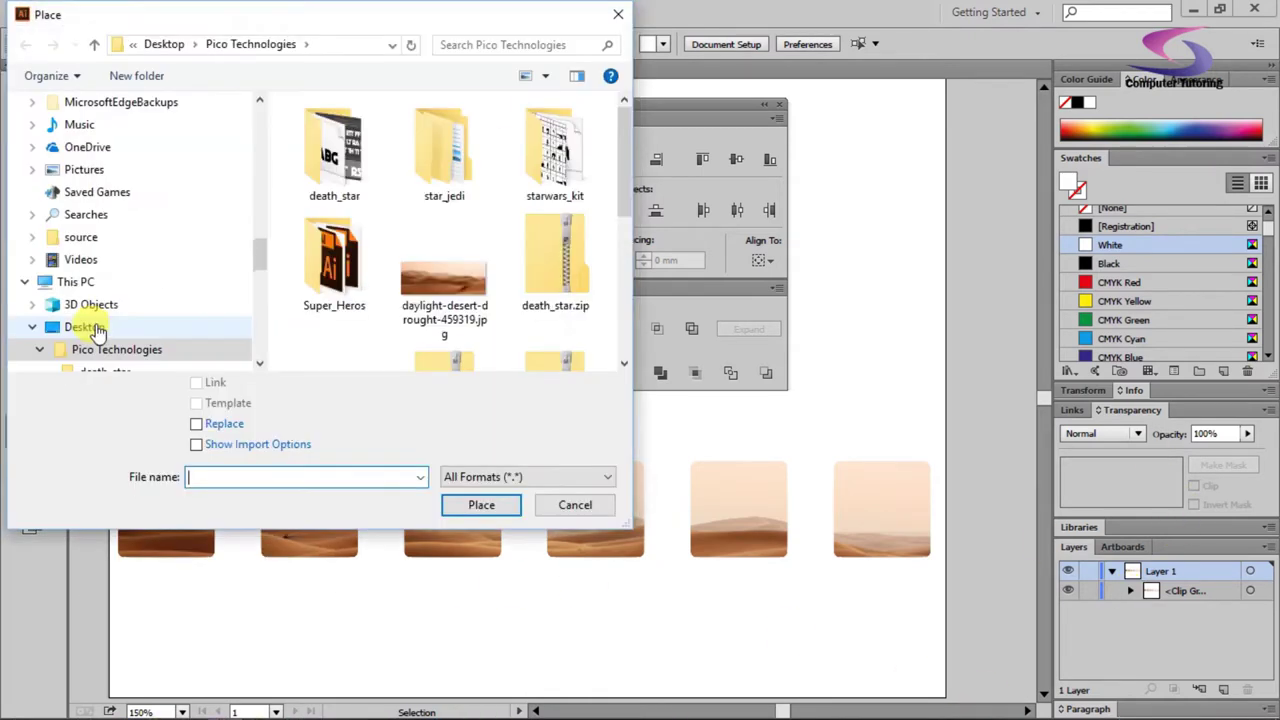
{"action": "left_click_drag", "start_coordinate": [614, 191], "coordinate": [620, 285]}
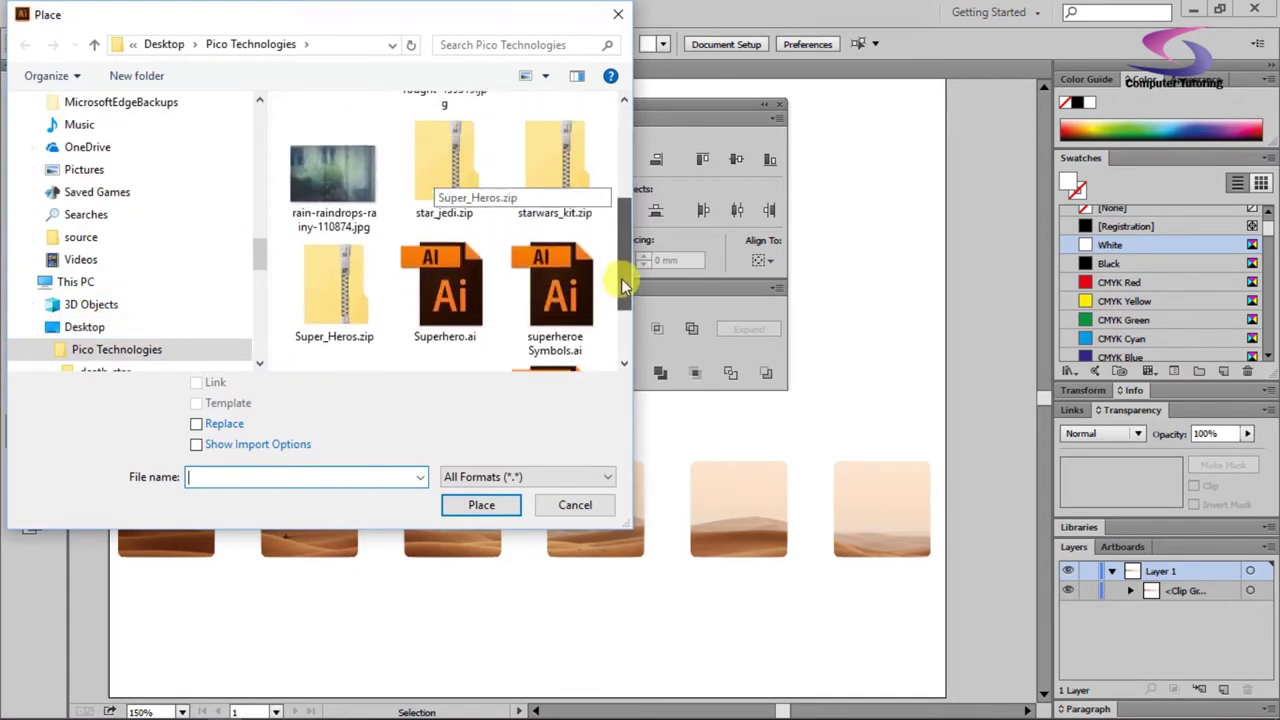
{"action": "double_click", "coordinate": [337, 160]}
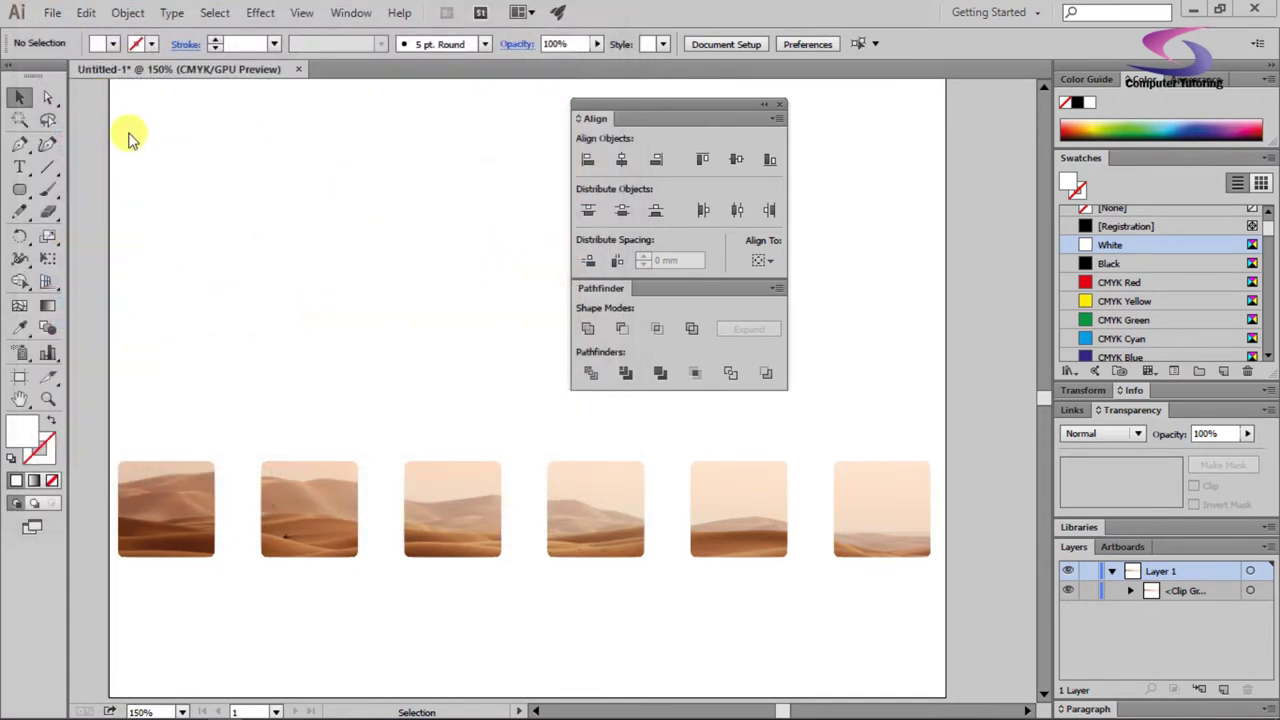
{"action": "left_click_drag", "start_coordinate": [129, 131], "coordinate": [1006, 404]}
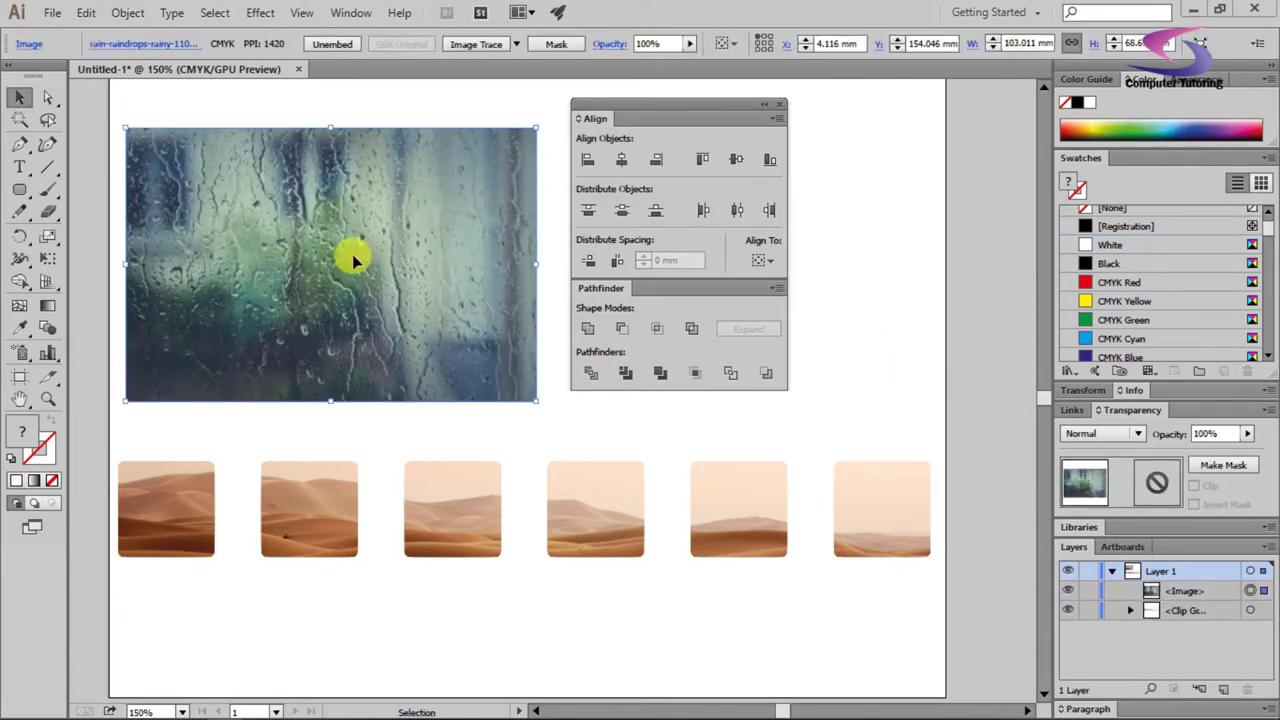
Type 'Some Text!' on the rain photo and step its font size up well beyond 12 pt.
{"action": "left_click", "coordinate": [19, 166]}
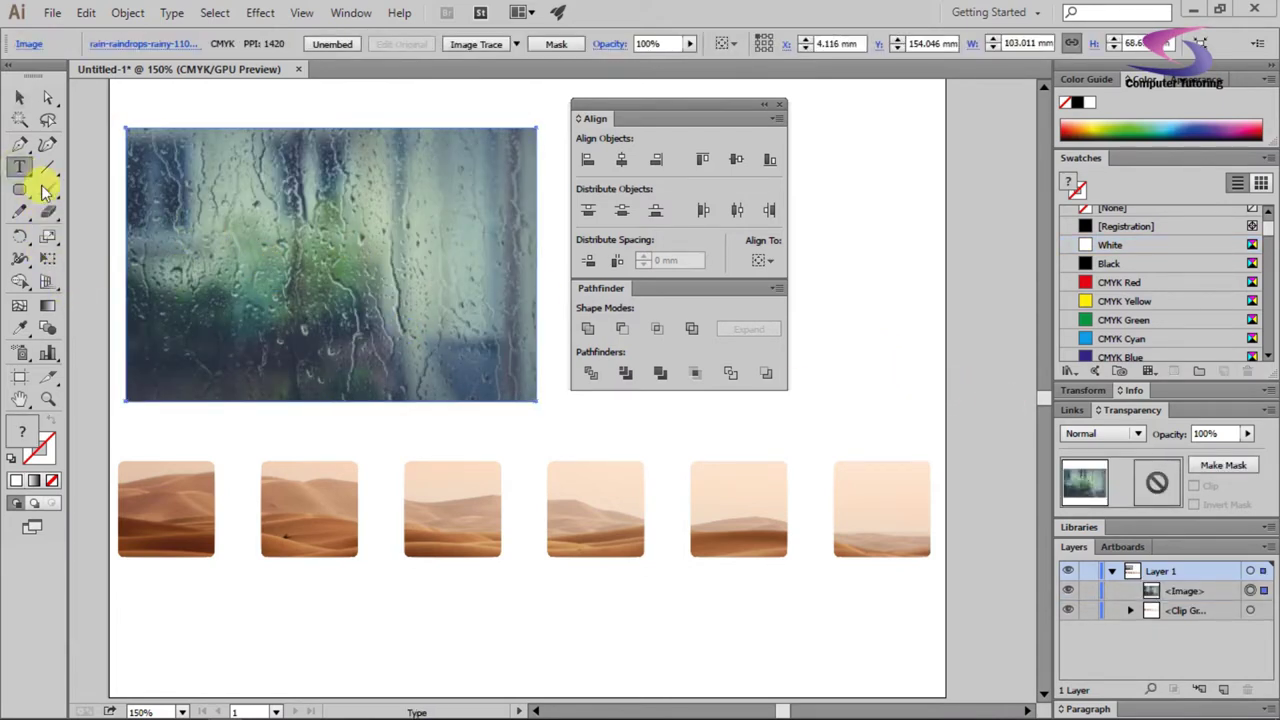
{"action": "left_click", "coordinate": [183, 252]}
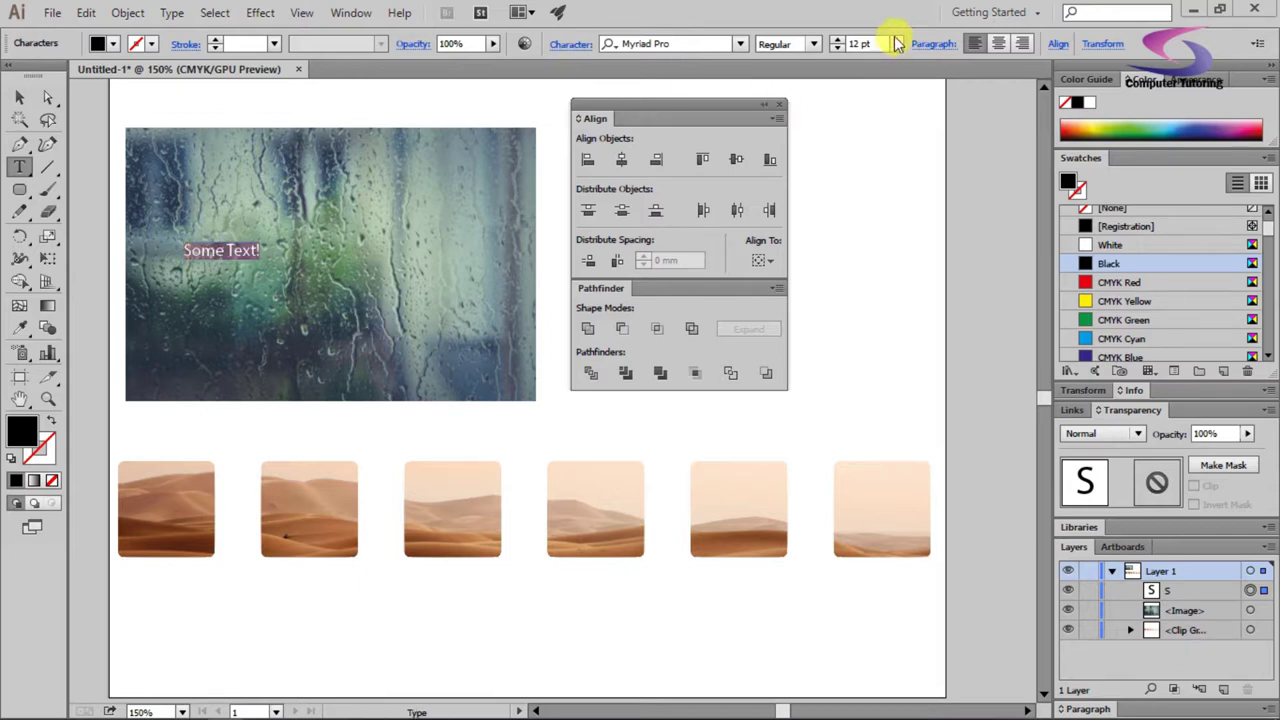
{"action": "left_click", "coordinate": [837, 41]}
{"action": "left_click", "coordinate": [837, 41]}
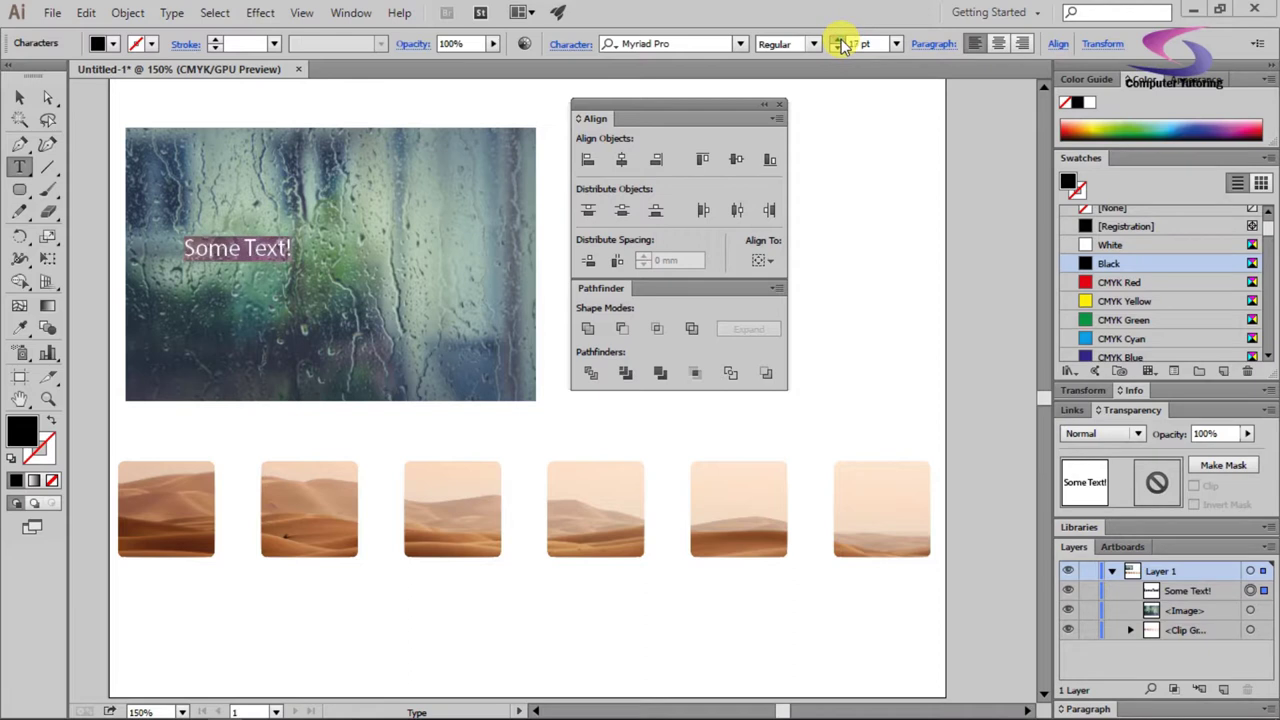
{"action": "left_click", "coordinate": [837, 41]}
{"action": "left_click", "coordinate": [837, 41]}
{"action": "left_click", "coordinate": [838, 43]}
{"action": "left_click", "coordinate": [838, 43]}
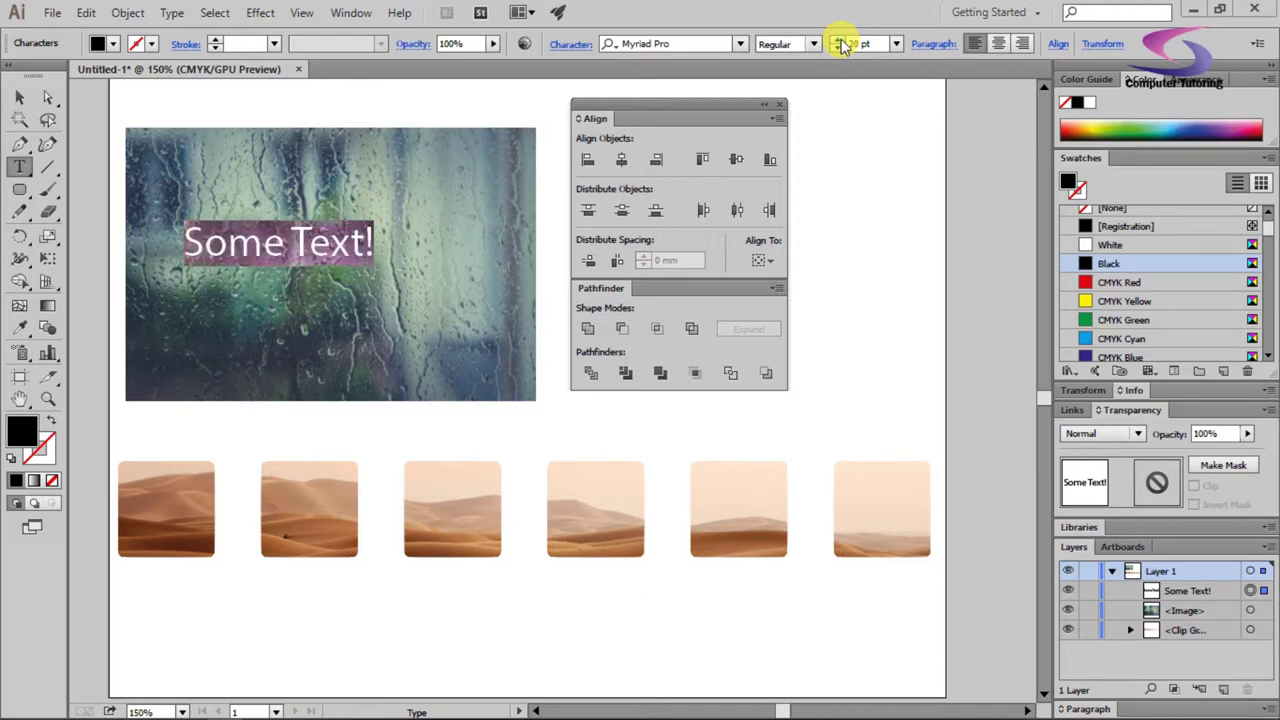
{"action": "left_click", "coordinate": [838, 43]}
{"action": "left_click", "coordinate": [838, 43]}
{"action": "left_click", "coordinate": [838, 43]}
Enlarge 'Some Text!' to 49 pt and set it in Arial Black.
{"action": "left_click", "coordinate": [838, 43]}
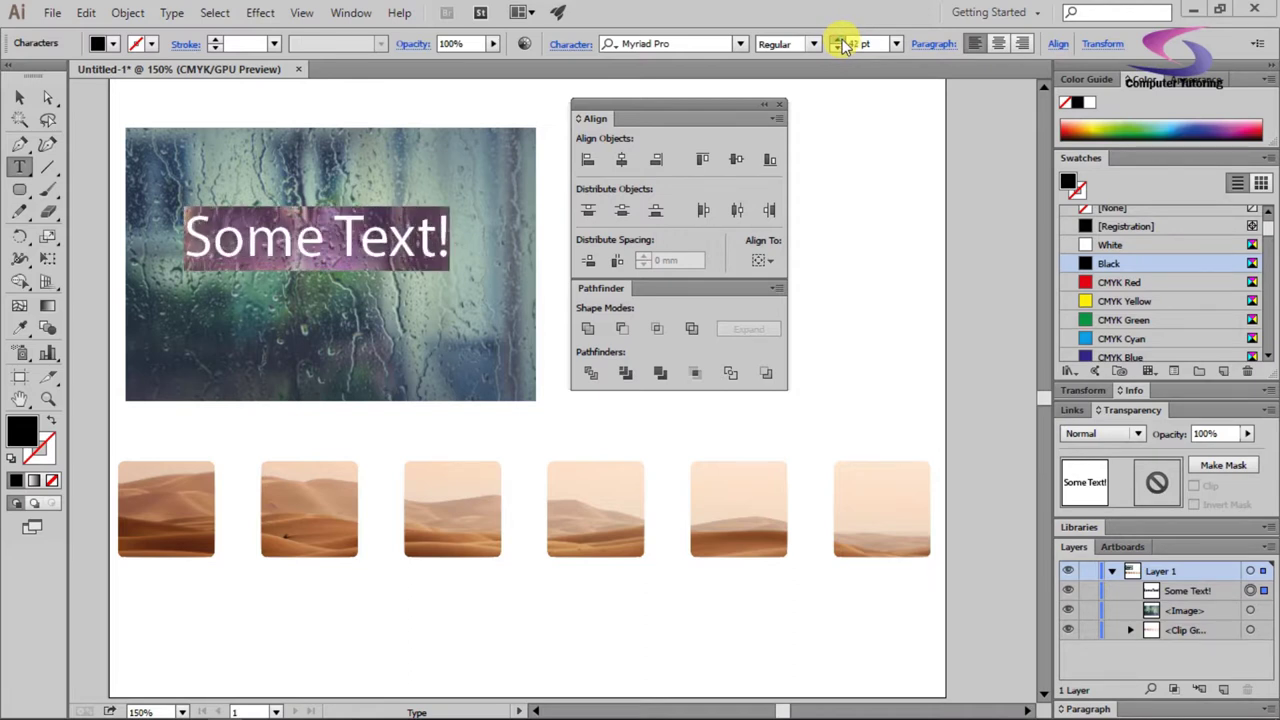
{"action": "left_click", "coordinate": [838, 43]}
{"action": "left_click", "coordinate": [838, 43]}
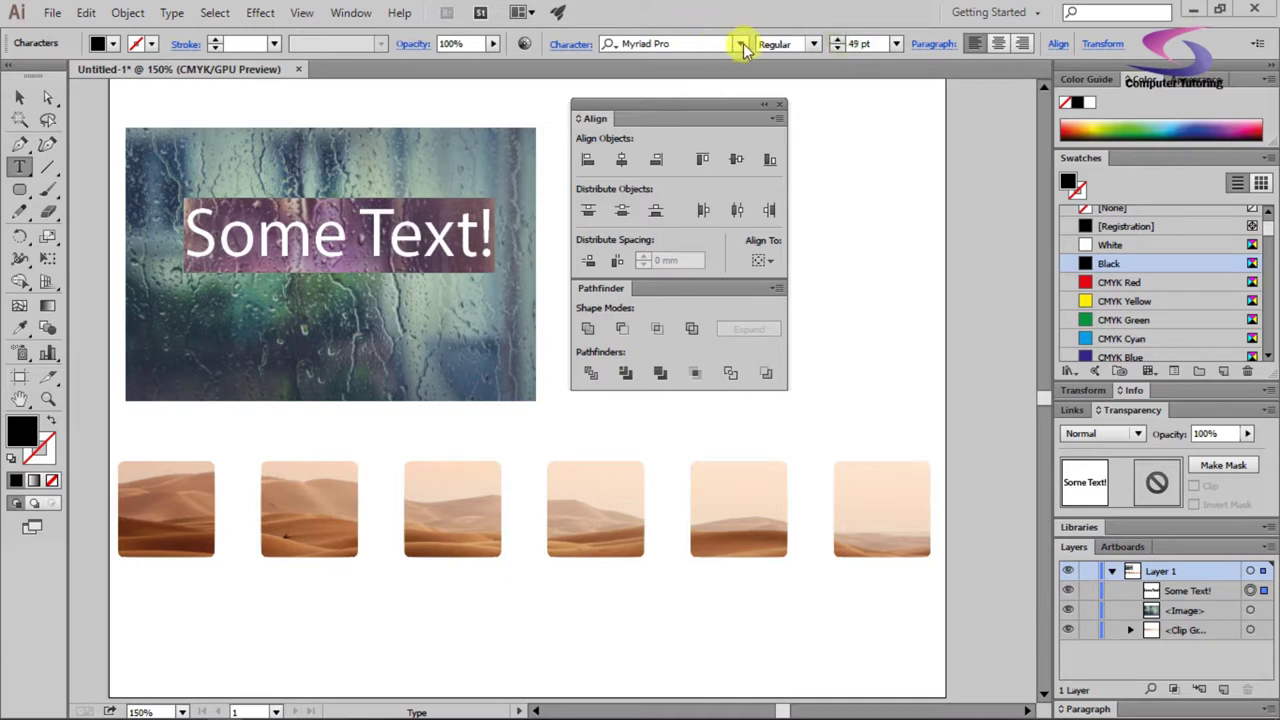
{"action": "left_click", "coordinate": [742, 45]}
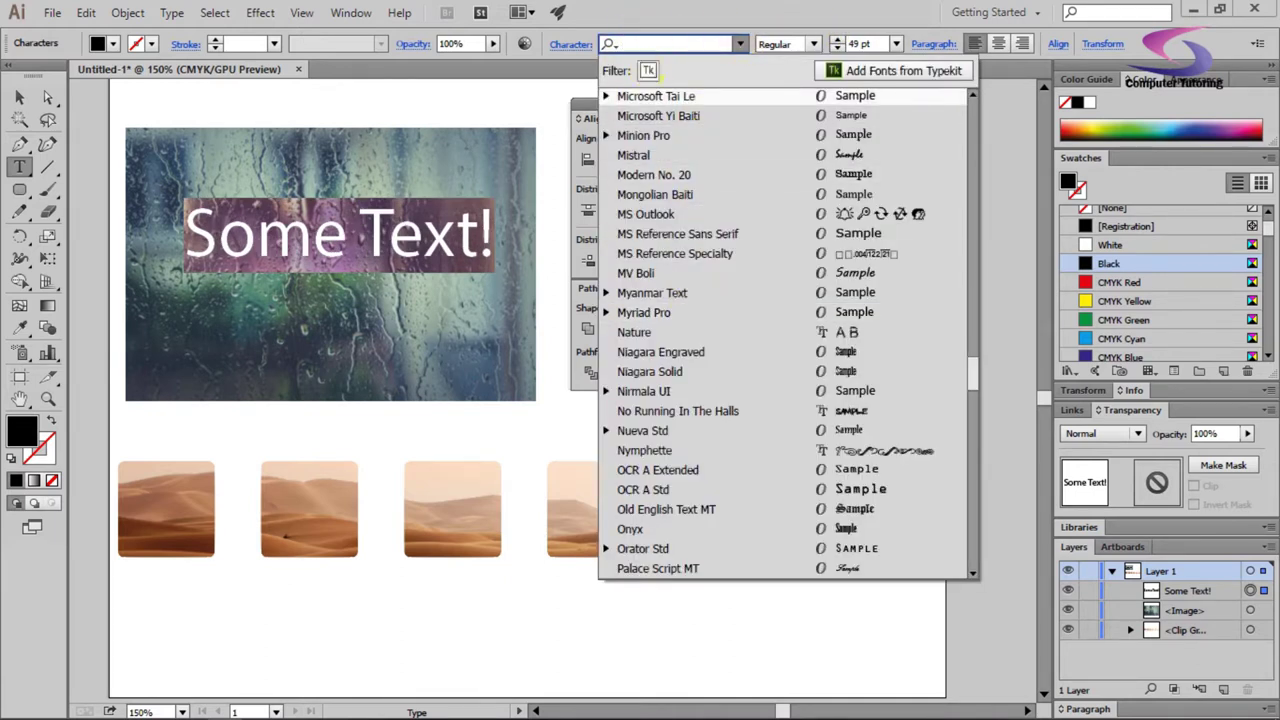
{"action": "type", "text": "ARial"}
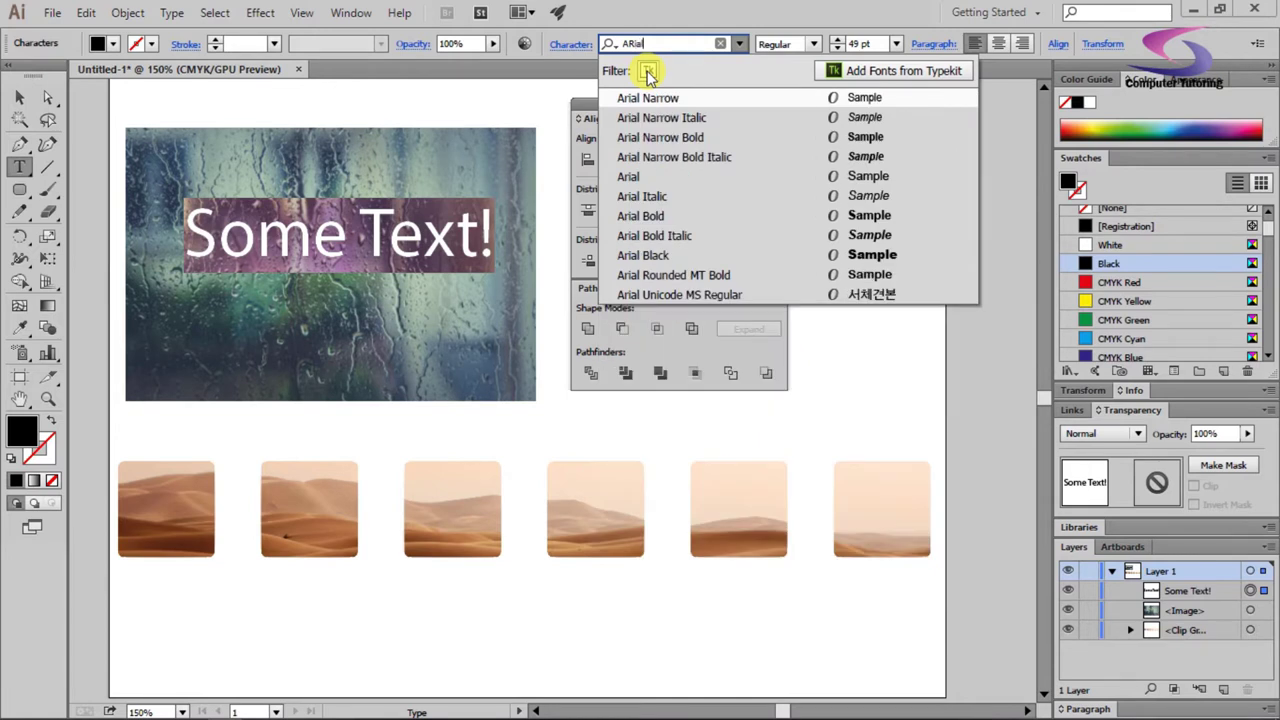
{"action": "left_click", "coordinate": [648, 256]}
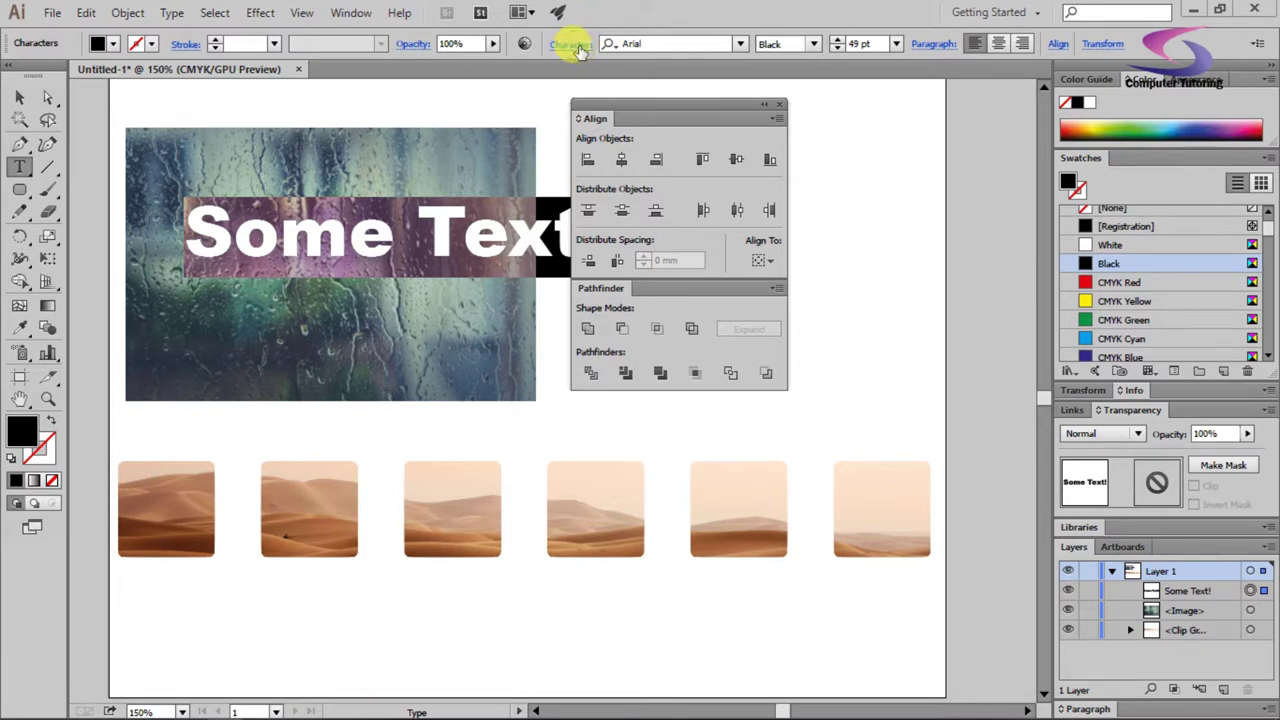
Move the floating panels off the text and select the whole text object.
{"action": "left_click_drag", "start_coordinate": [670, 108], "coordinate": [823, 125]}
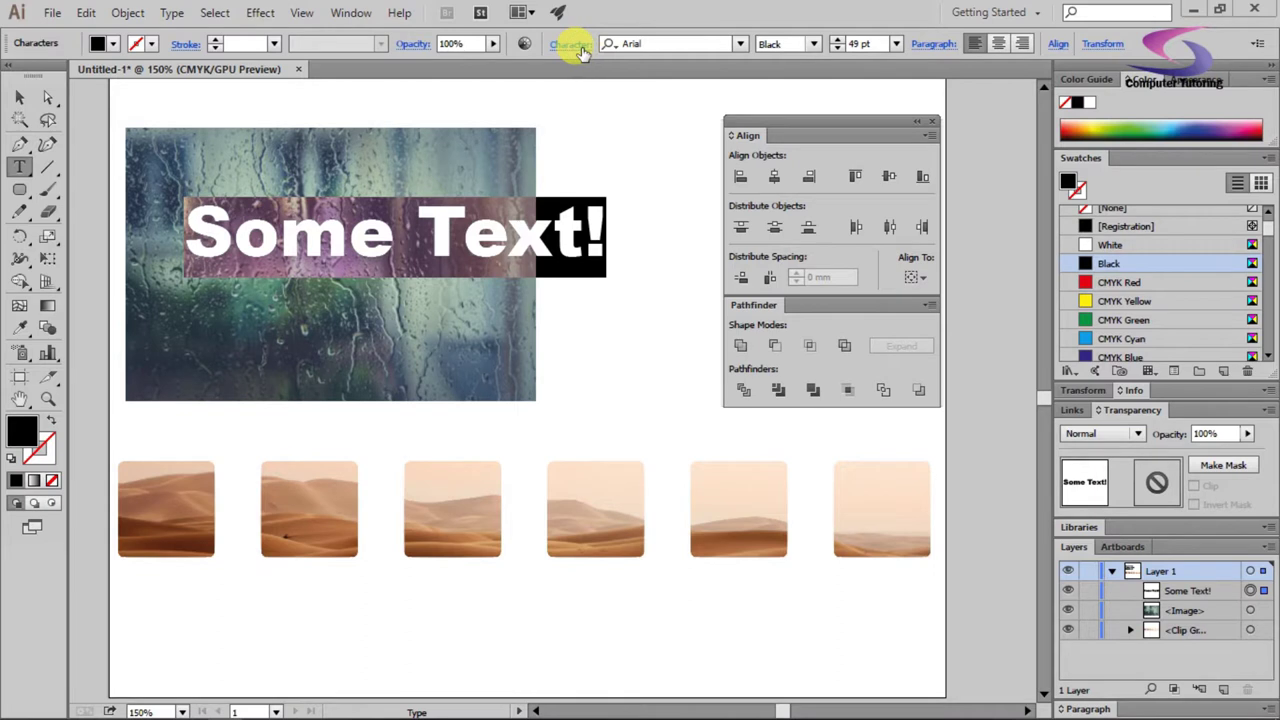
{"action": "left_click", "coordinate": [301, 226]}
{"action": "left_click", "coordinate": [19, 100]}
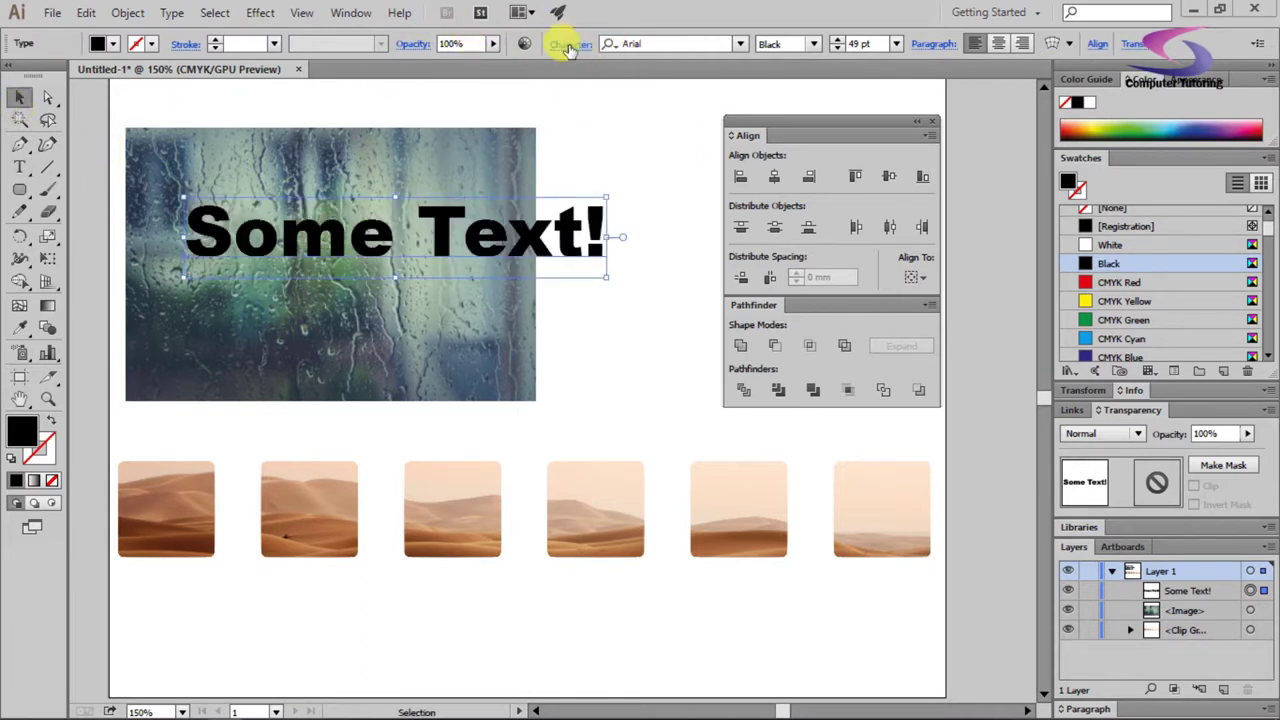
Lower the tracking of 'Some Text!' to -42 and move it down-left onto the rain photo.
{"action": "left_click", "coordinate": [351, 12]}
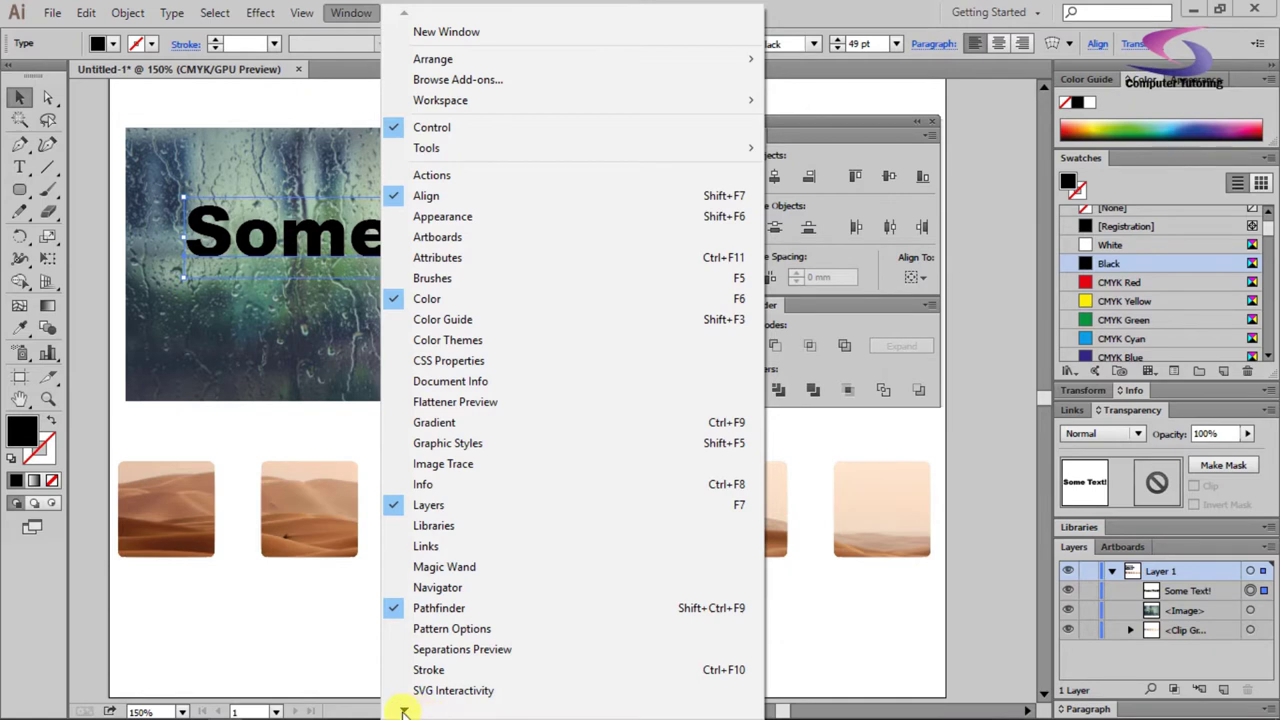
{"action": "mouse_move", "coordinate": [403, 711]}
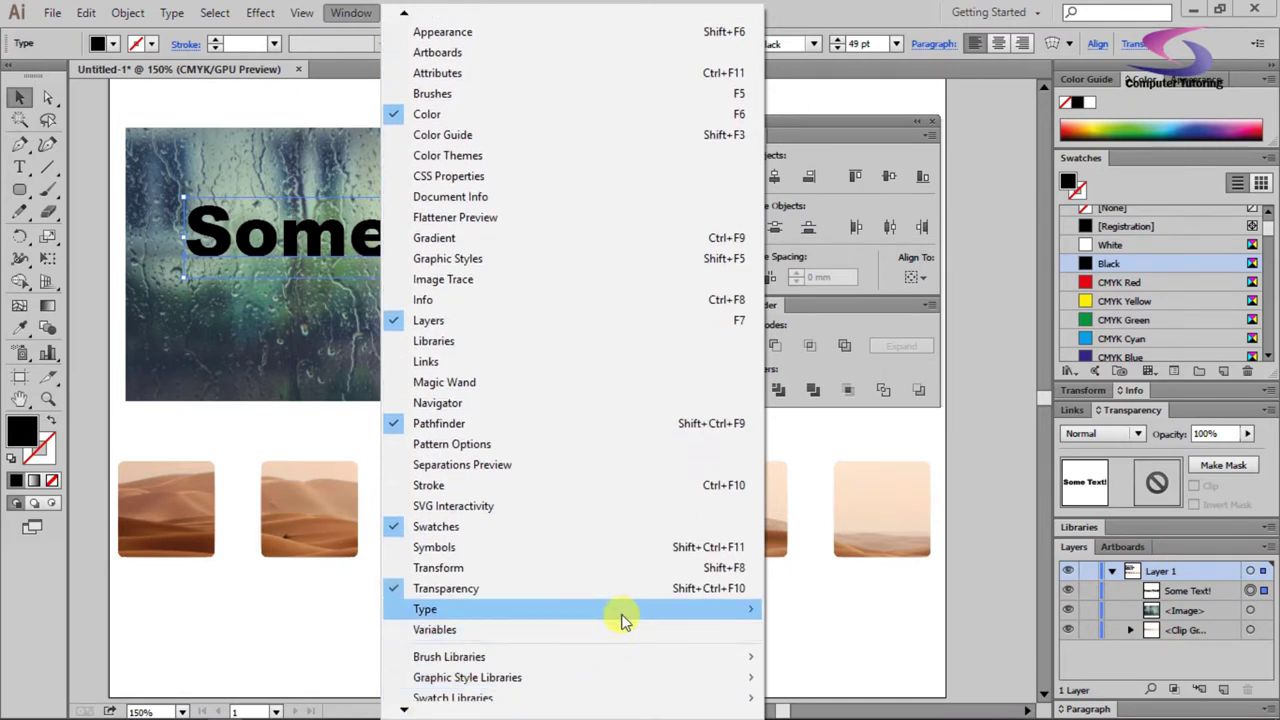
{"action": "mouse_move", "coordinate": [622, 615]}
{"action": "left_click", "coordinate": [830, 484]}
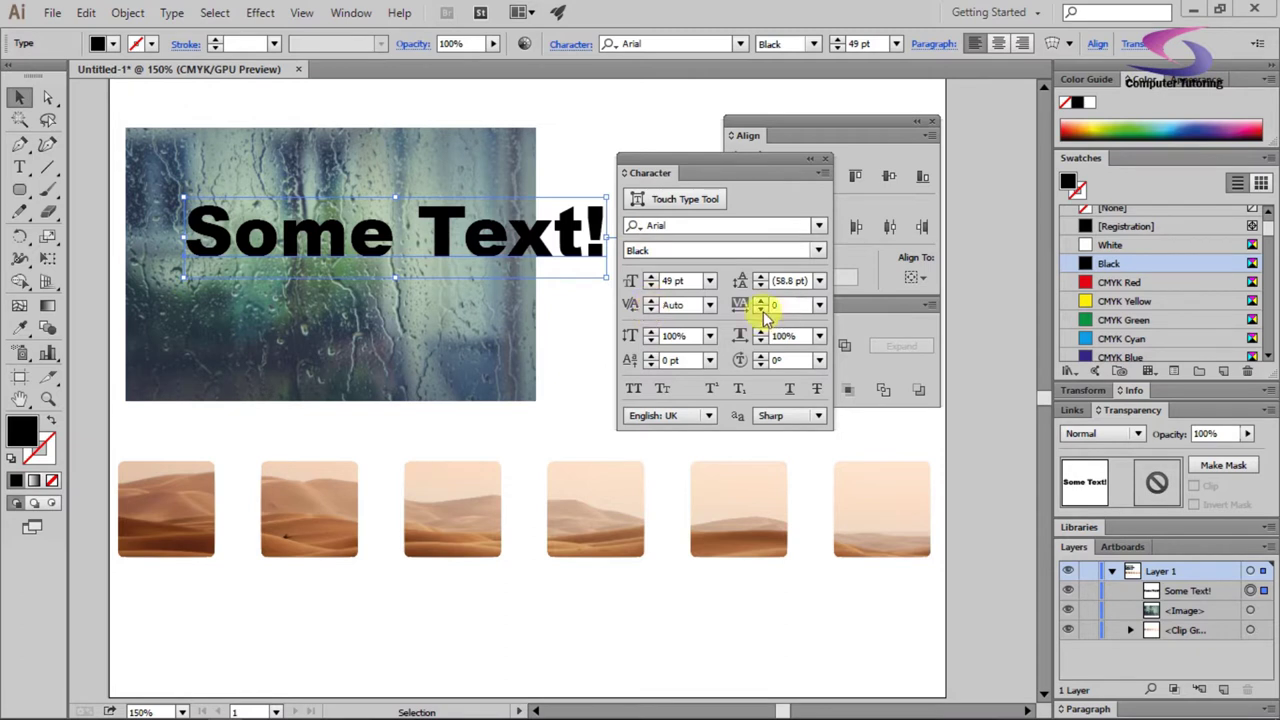
{"action": "left_click", "coordinate": [762, 309]}
{"action": "left_click", "coordinate": [762, 309]}
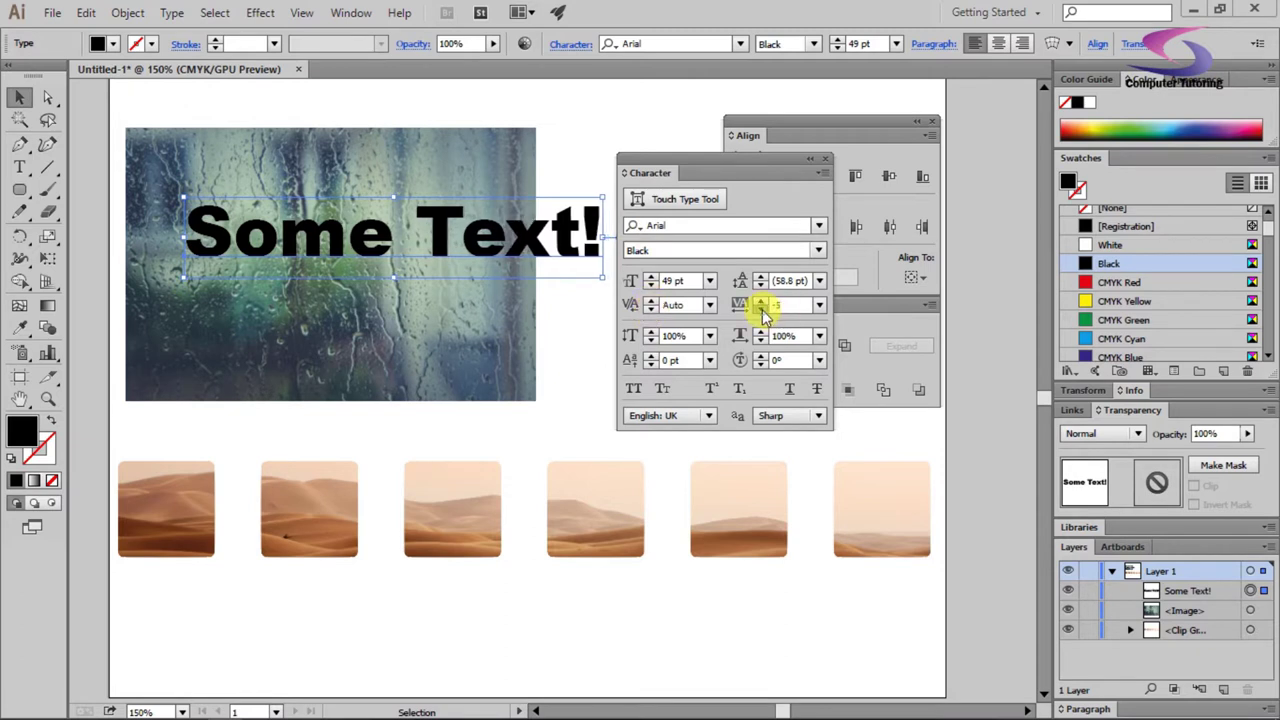
{"action": "left_click", "coordinate": [762, 309]}
{"action": "left_click", "coordinate": [762, 309]}
{"action": "left_click", "coordinate": [762, 310]}
{"action": "left_click", "coordinate": [762, 310]}
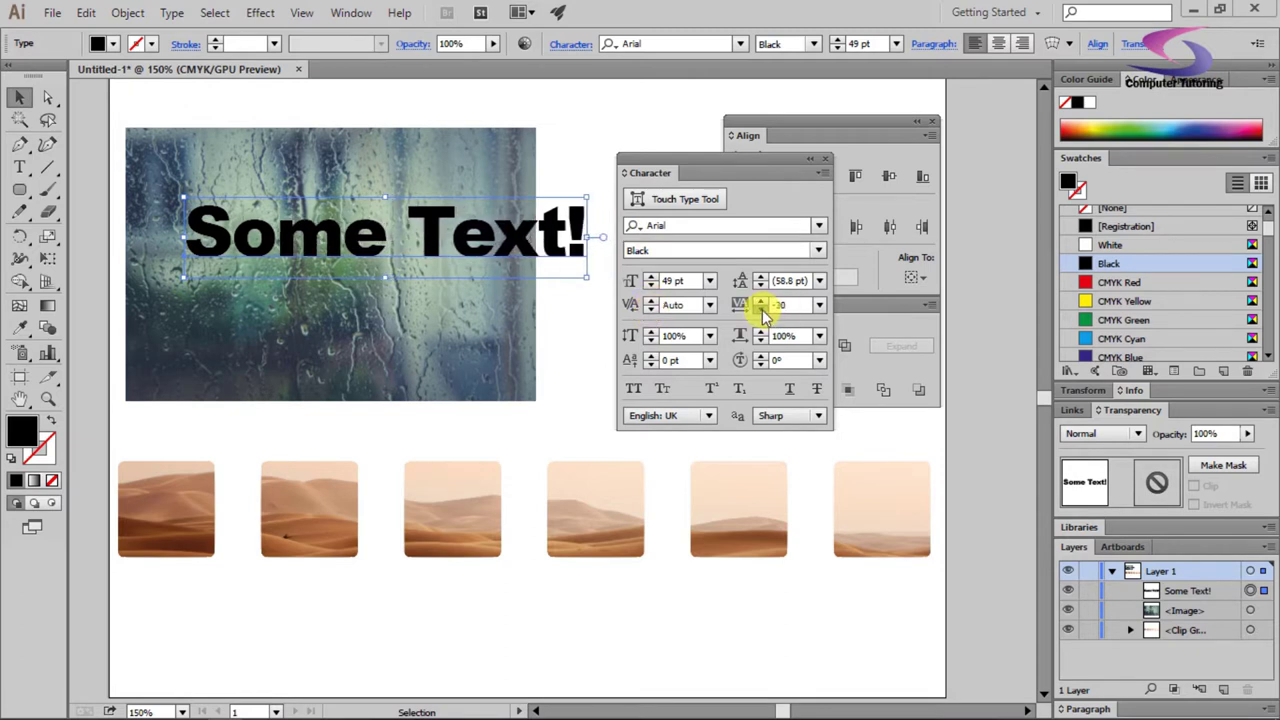
{"action": "left_click", "coordinate": [762, 310]}
{"action": "left_click", "coordinate": [762, 310]}
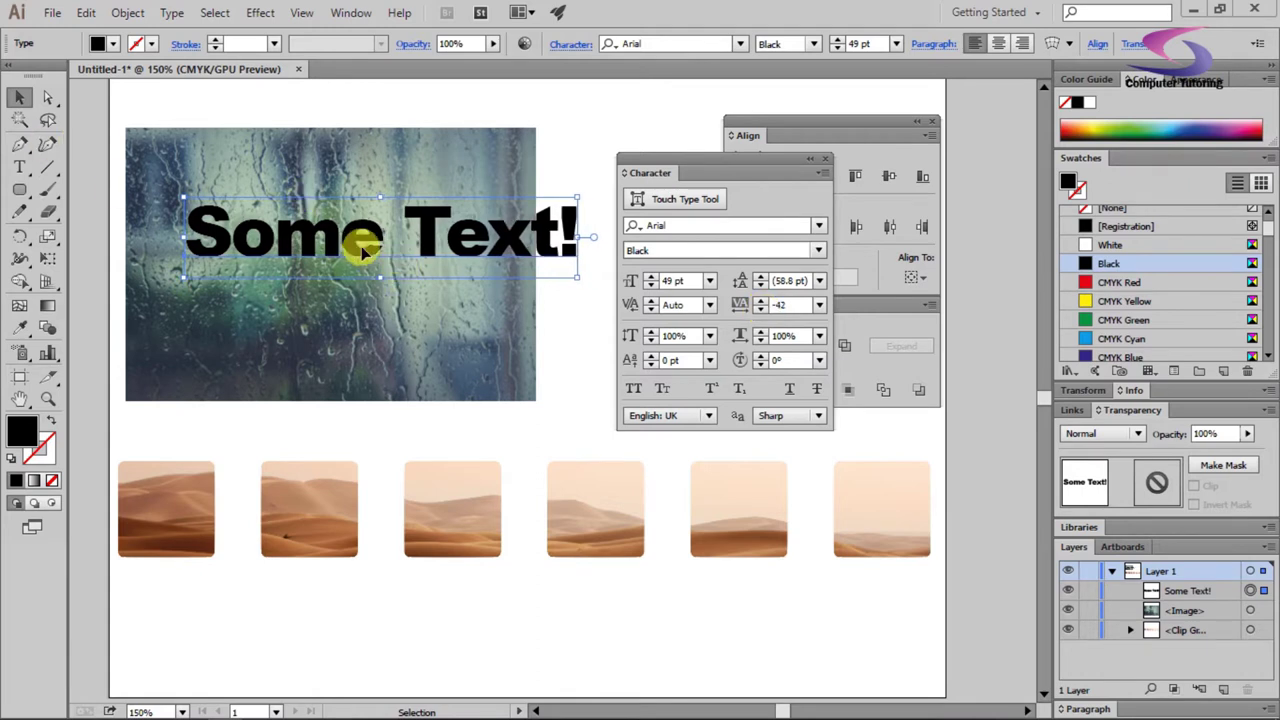
{"action": "left_click_drag", "start_coordinate": [356, 237], "coordinate": [313, 267]}
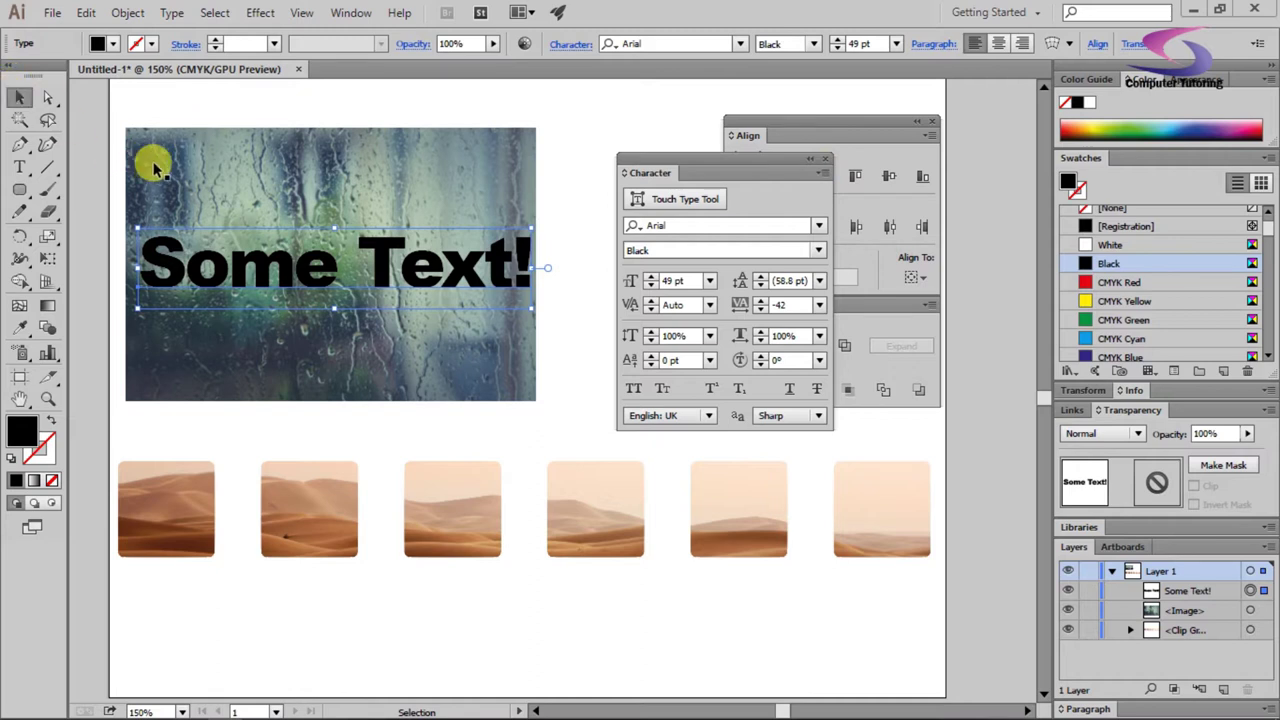
Select the rain photo with the text and clip the photo into the lettering.
{"action": "left_click", "coordinate": [337, 146], "text": "shift"}
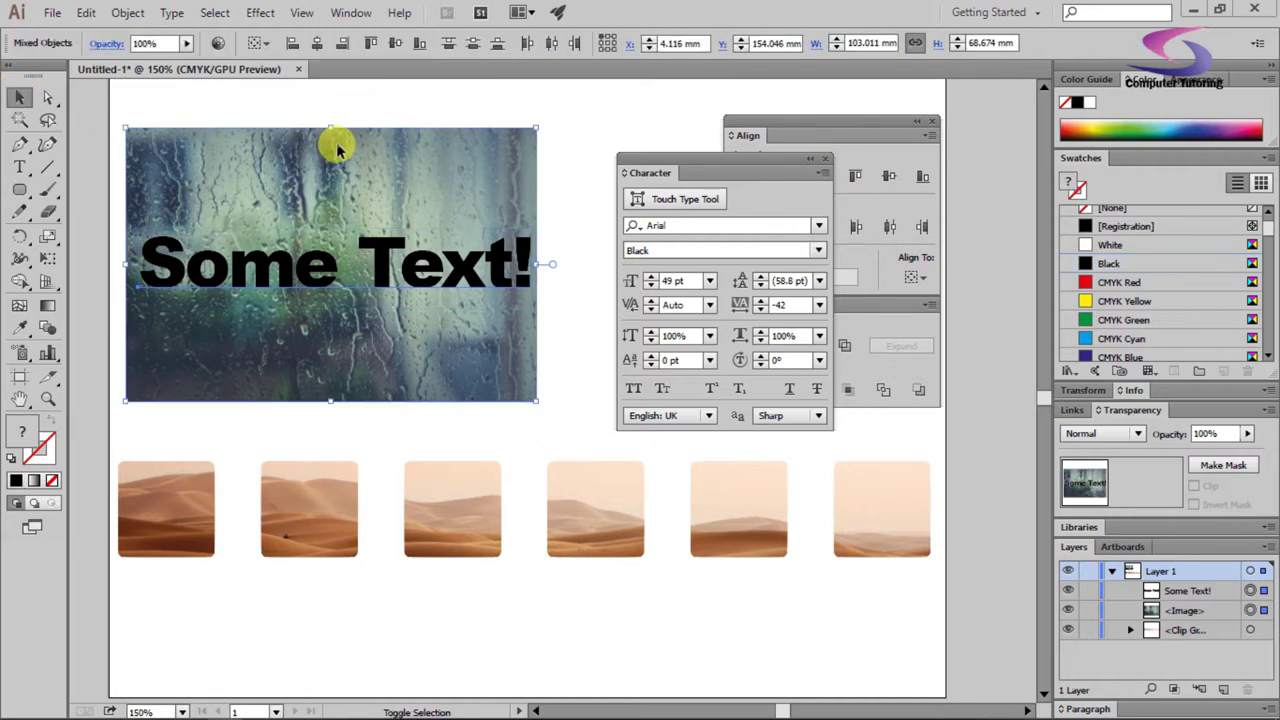
{"action": "left_click", "coordinate": [128, 13]}
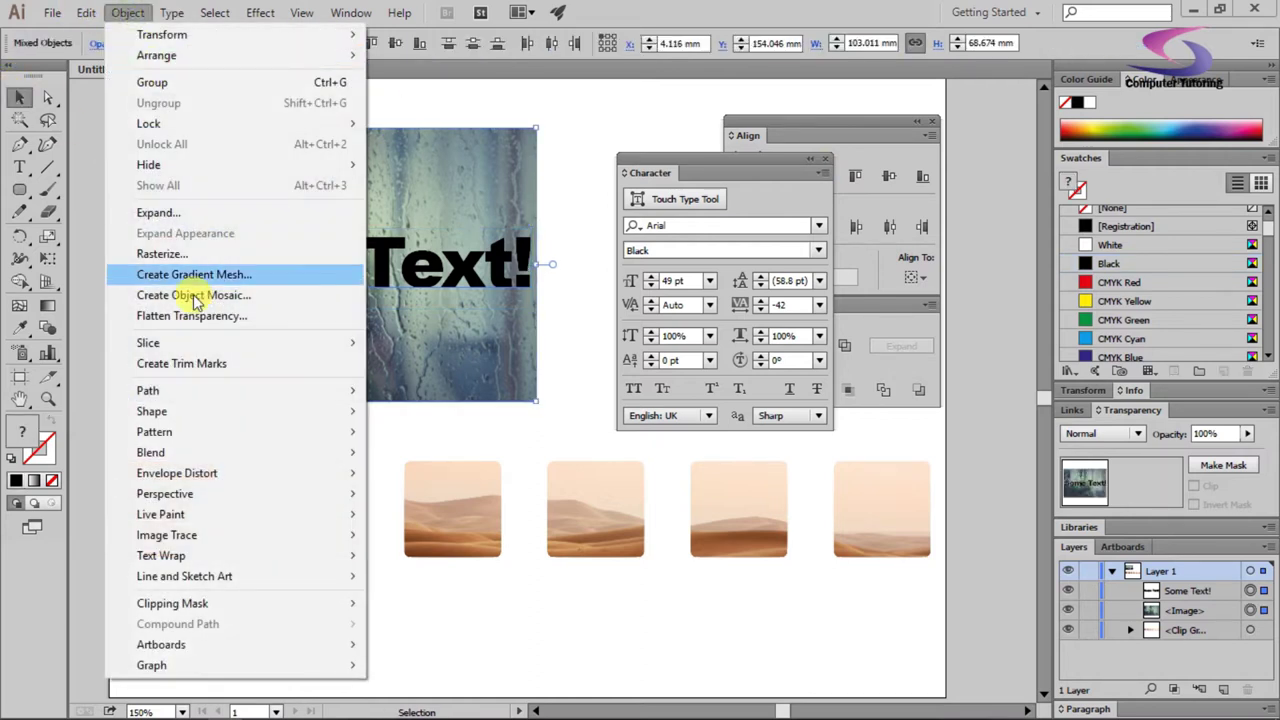
{"action": "mouse_move", "coordinate": [279, 604]}
{"action": "left_click", "coordinate": [405, 603]}
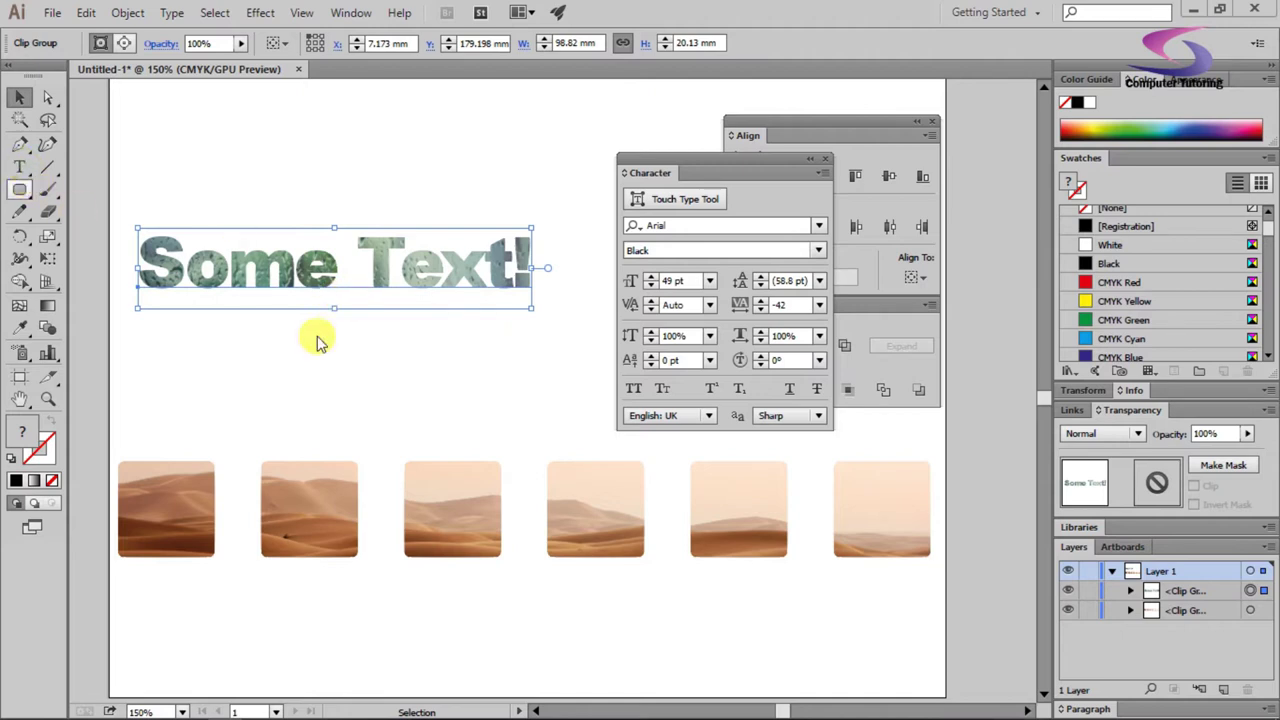
Place a Type tool cursor inside the heading text for editing.
{"action": "left_click", "coordinate": [20, 166]}
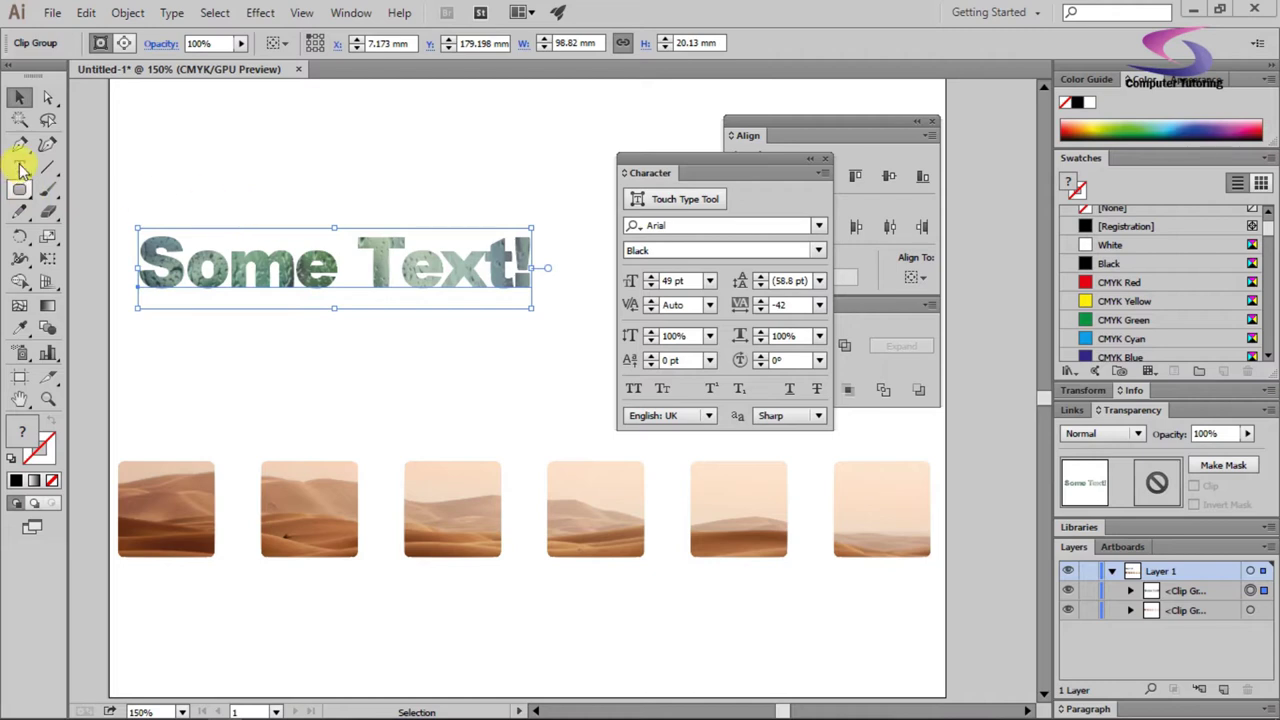
{"action": "left_click", "coordinate": [366, 250]}
{"action": "left_click", "coordinate": [368, 258]}
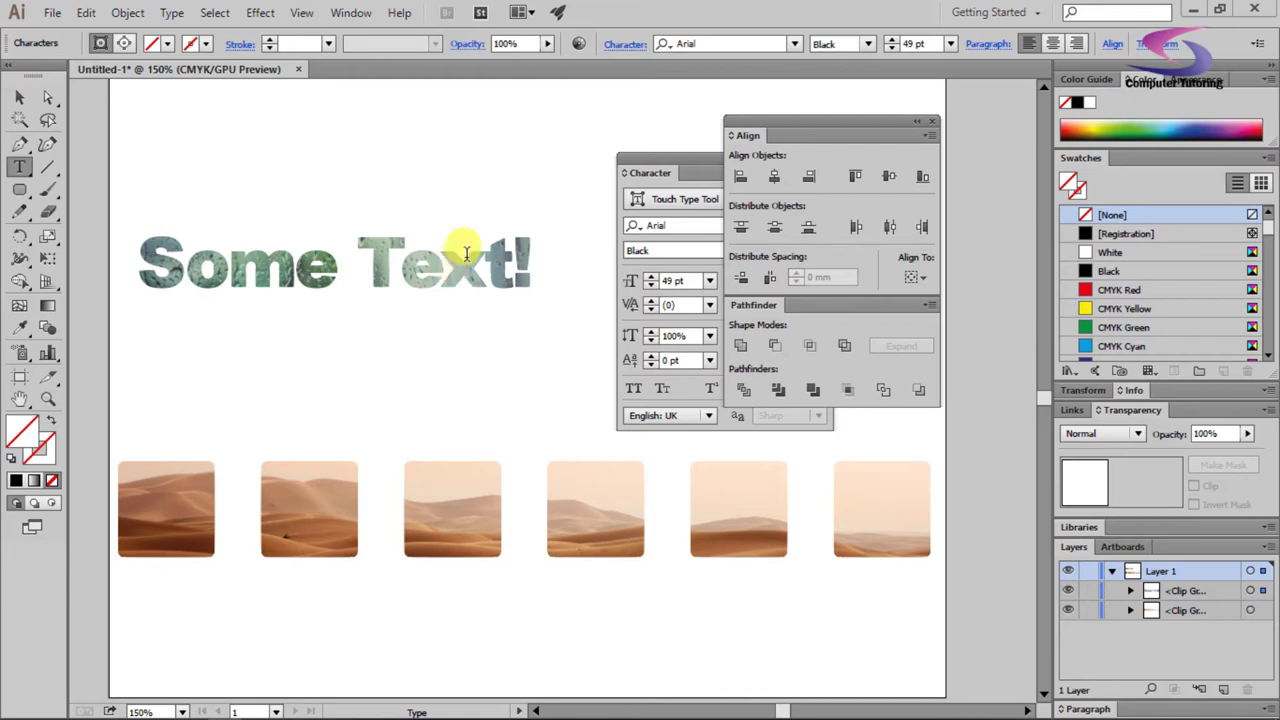
Insert 'more' so the heading reads 'Some more Text!', and close the open panels.
{"action": "double_click", "coordinate": [330, 260]}
{"action": "left_click", "coordinate": [335, 258]}
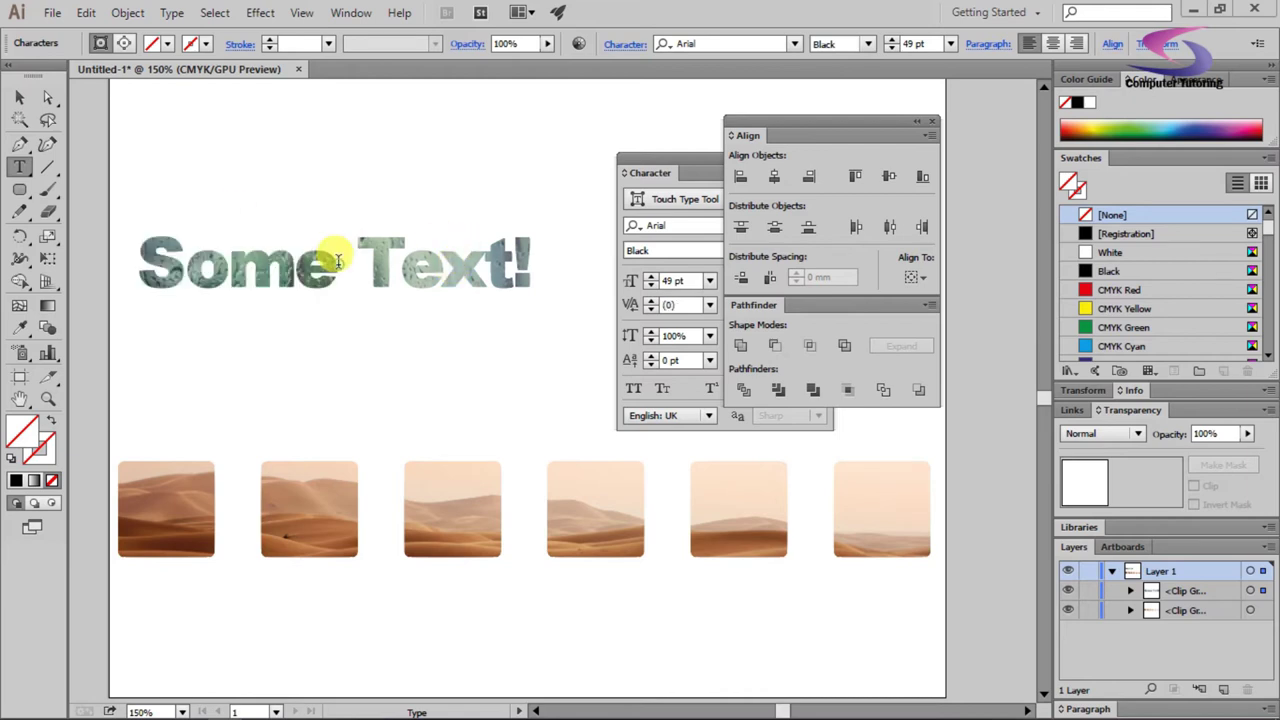
{"action": "double_click", "coordinate": [383, 260]}
{"action": "type", "text": "more"}
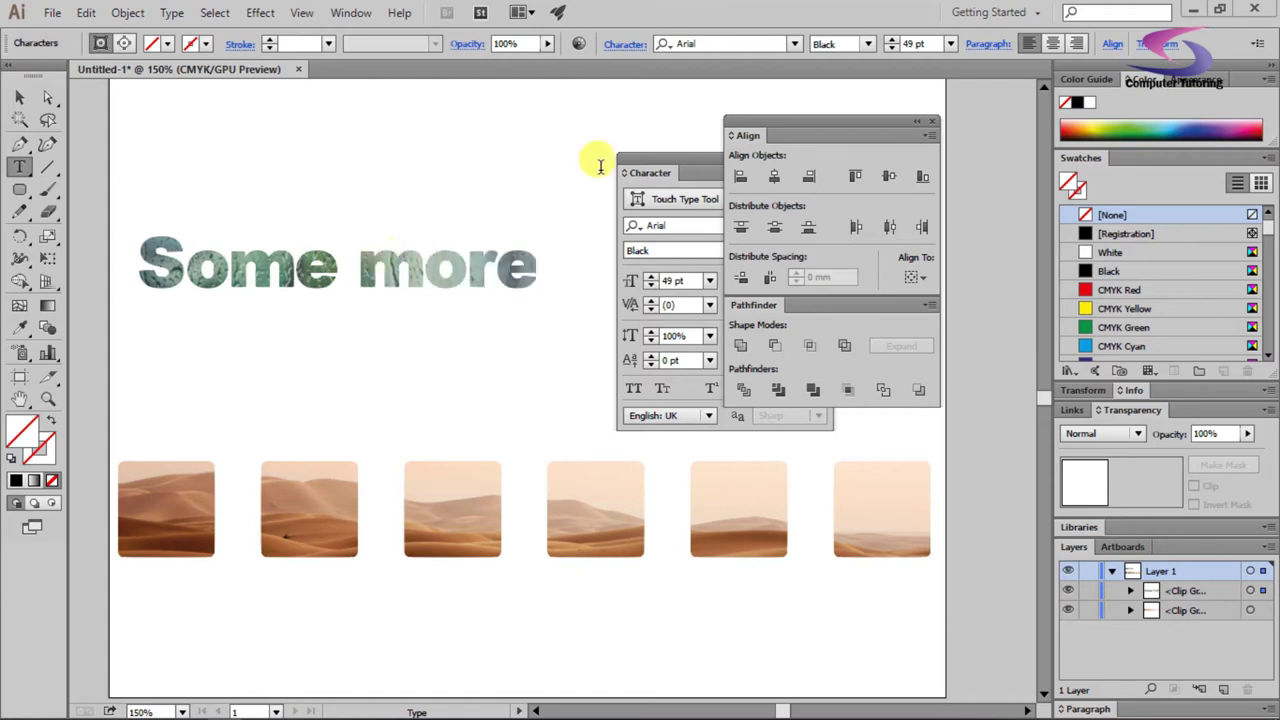
{"action": "left_click", "coordinate": [930, 123]}
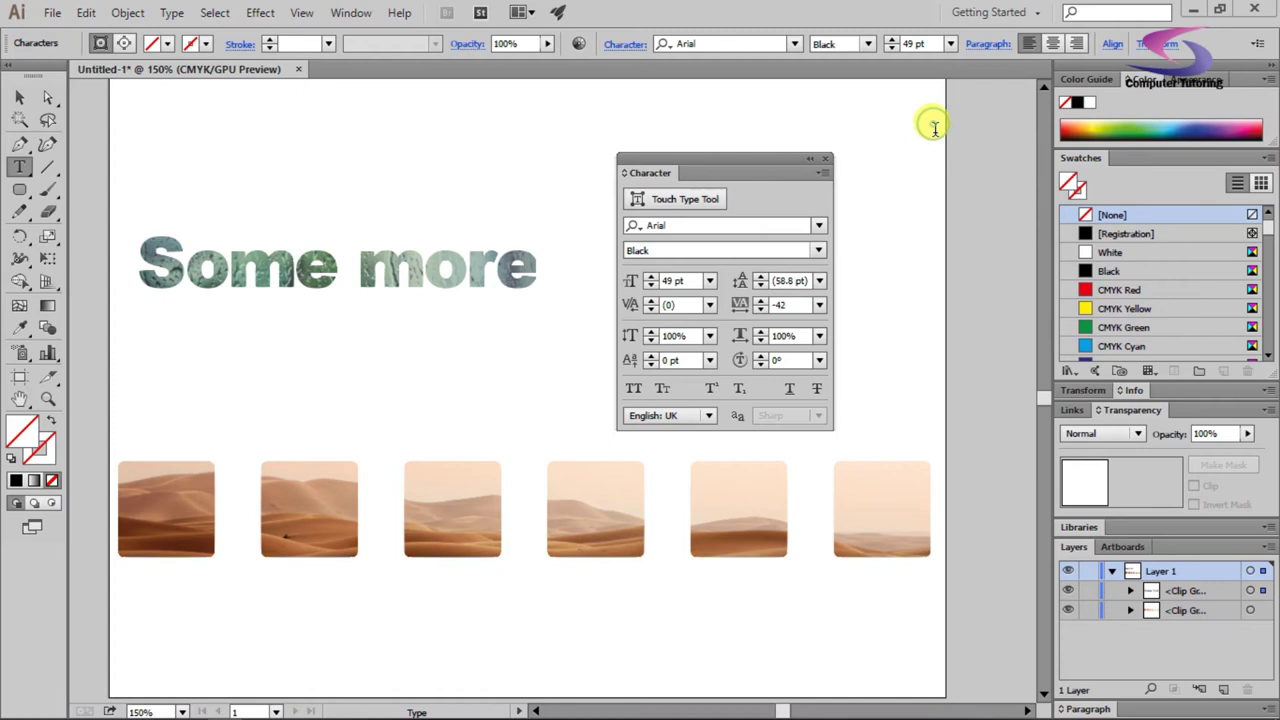
{"action": "left_click", "coordinate": [826, 161]}
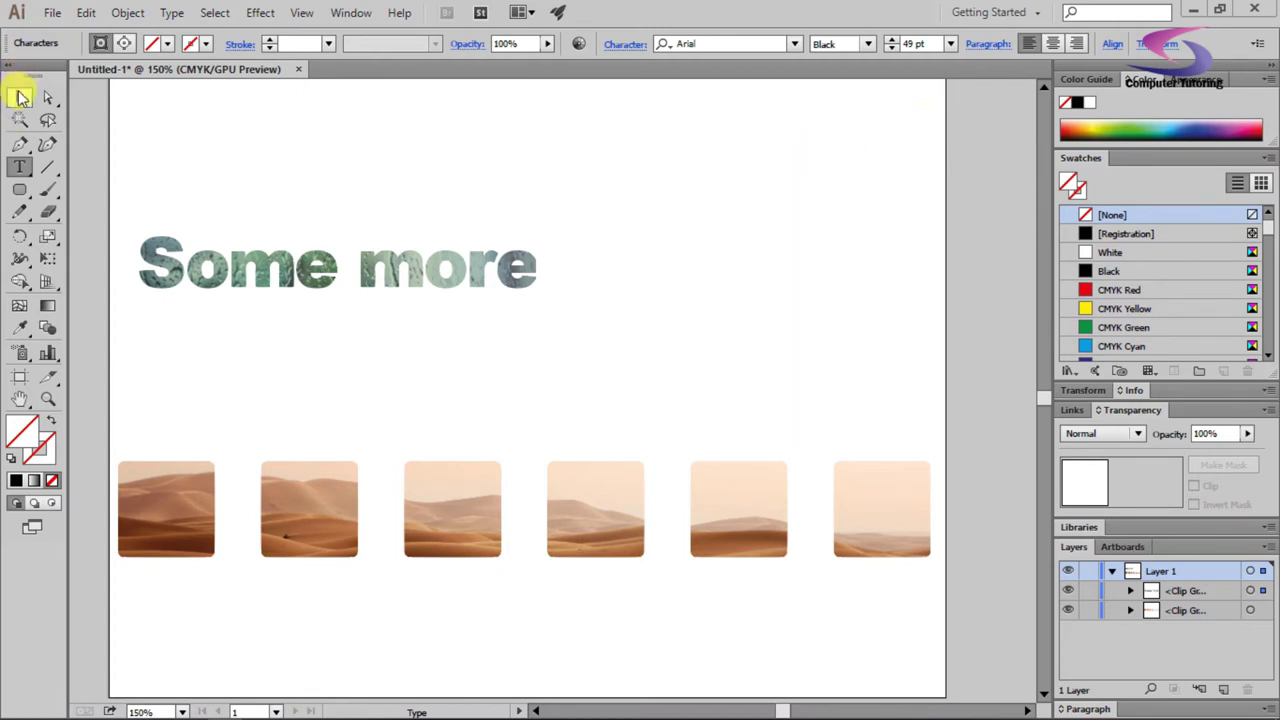
{"action": "left_click", "coordinate": [22, 97]}
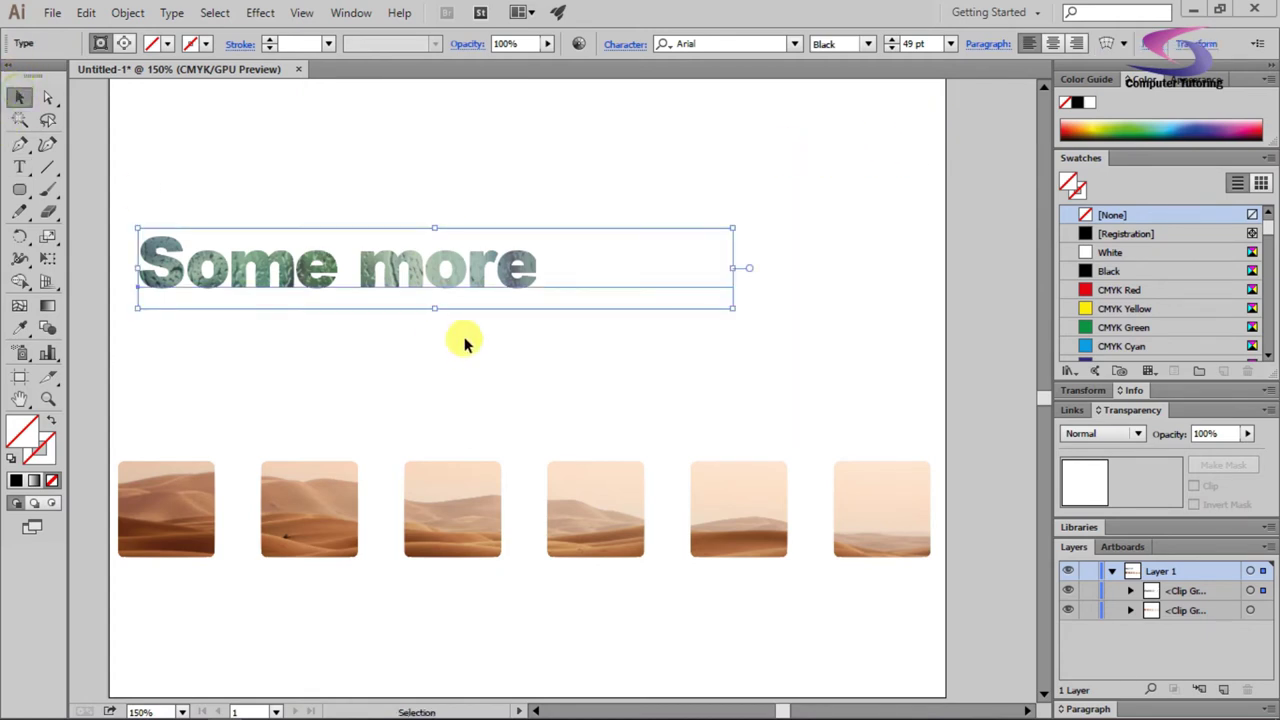
Enlarge the raindrop photo inside the isolated clip group so it fills every letter.
{"action": "double_click", "coordinate": [395, 268]}
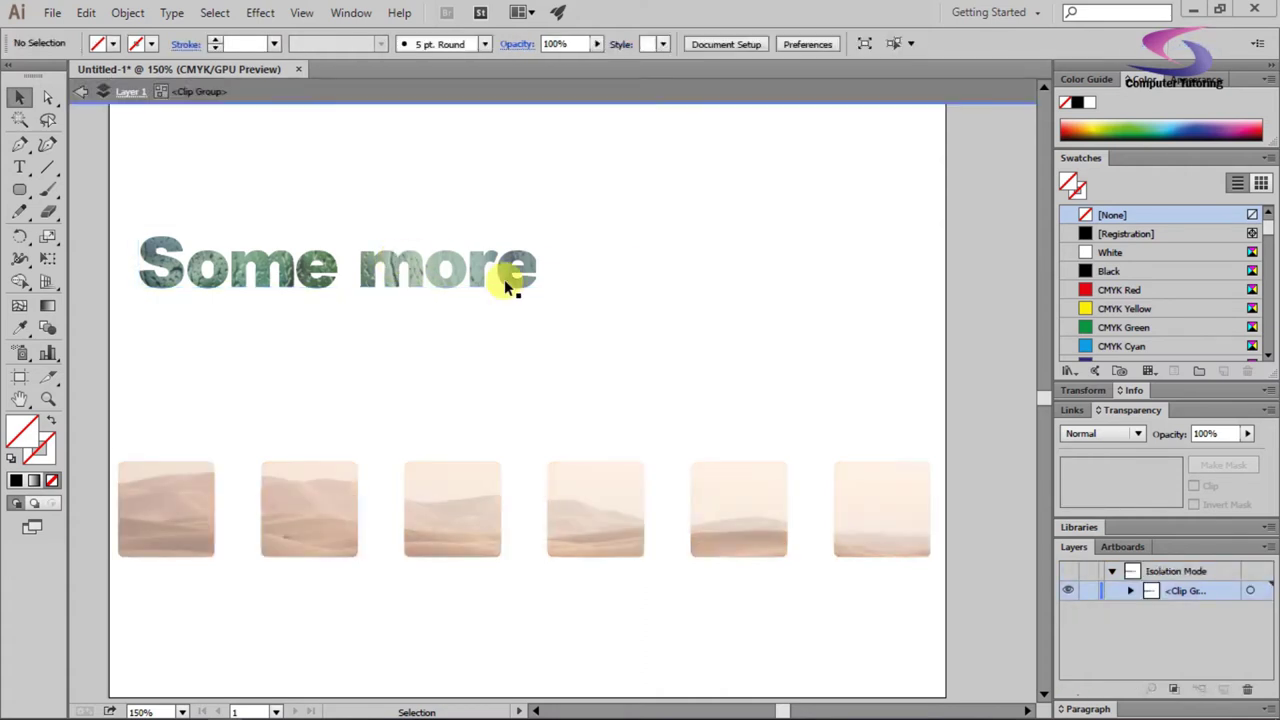
{"action": "double_click", "coordinate": [399, 258]}
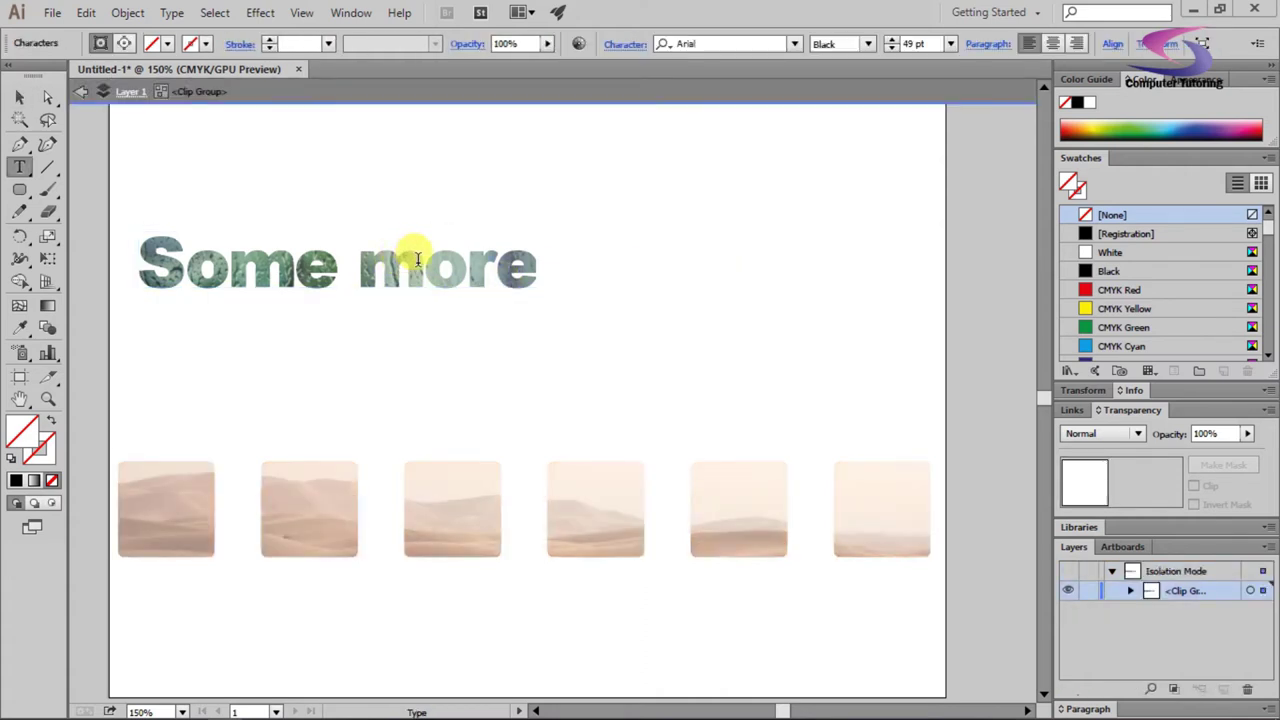
{"action": "left_click", "coordinate": [19, 97]}
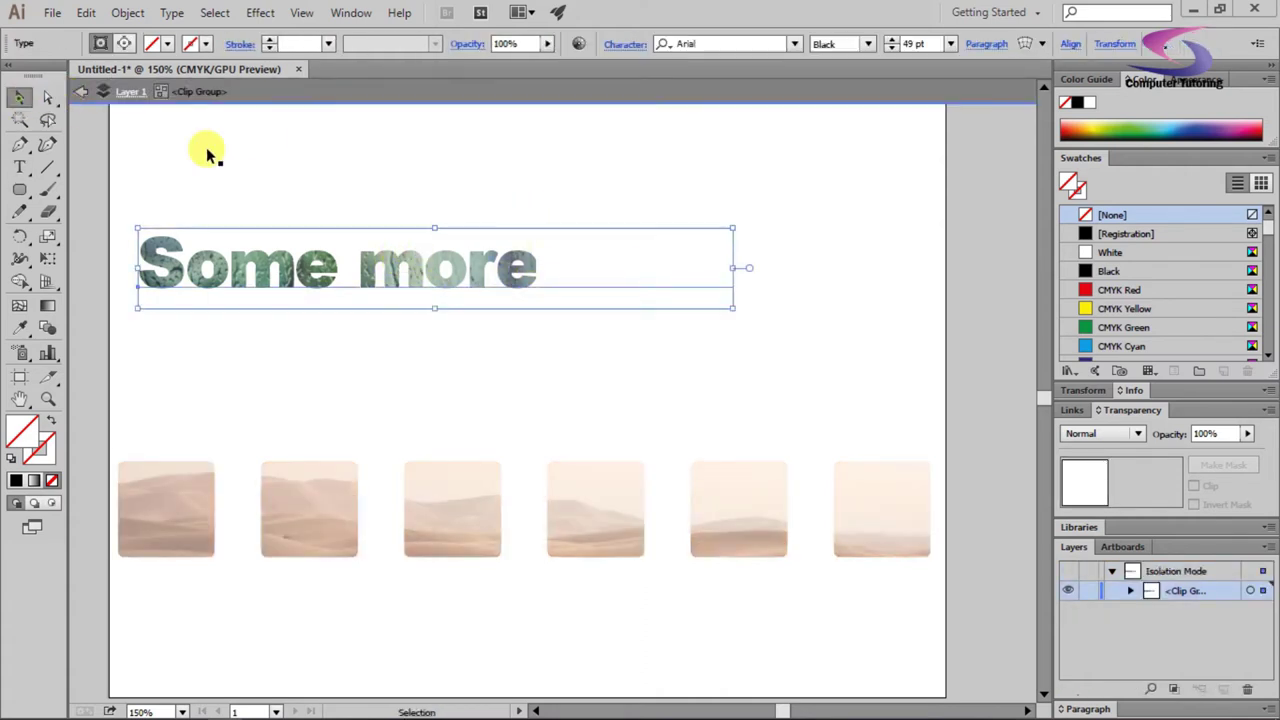
{"action": "left_click", "coordinate": [379, 192]}
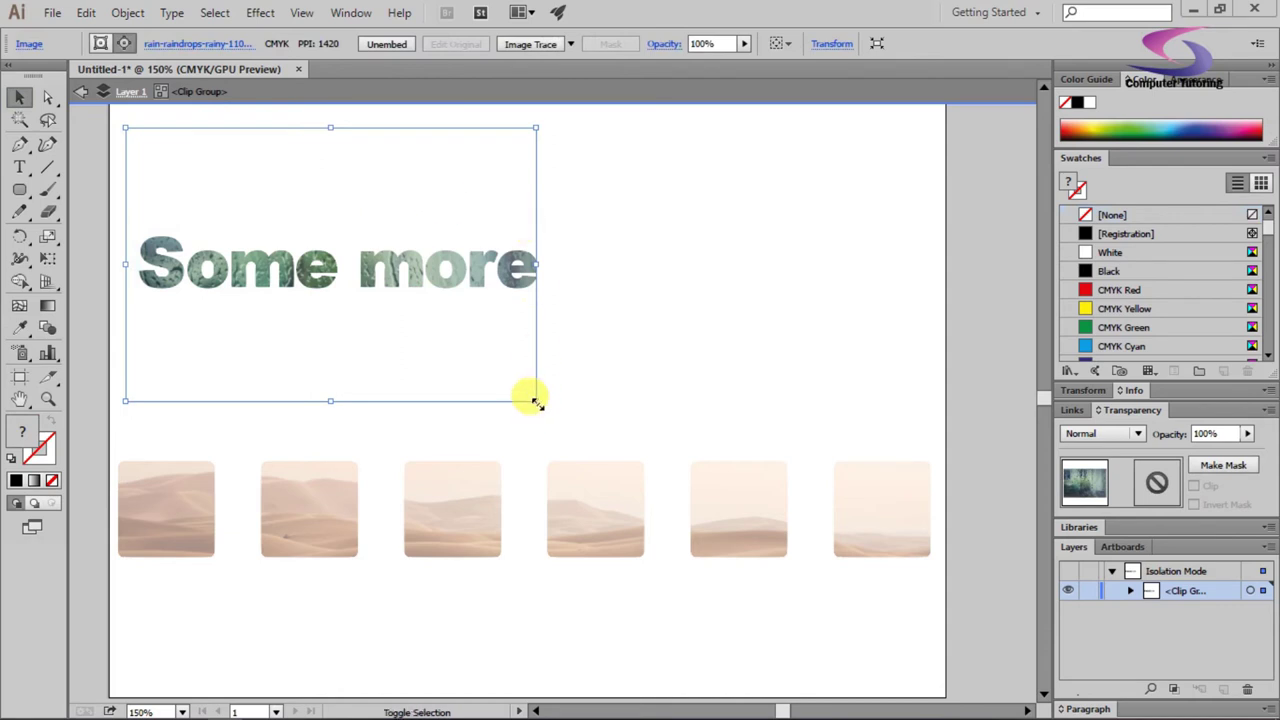
{"action": "left_click_drag", "start_coordinate": [536, 401], "coordinate": [743, 580]}
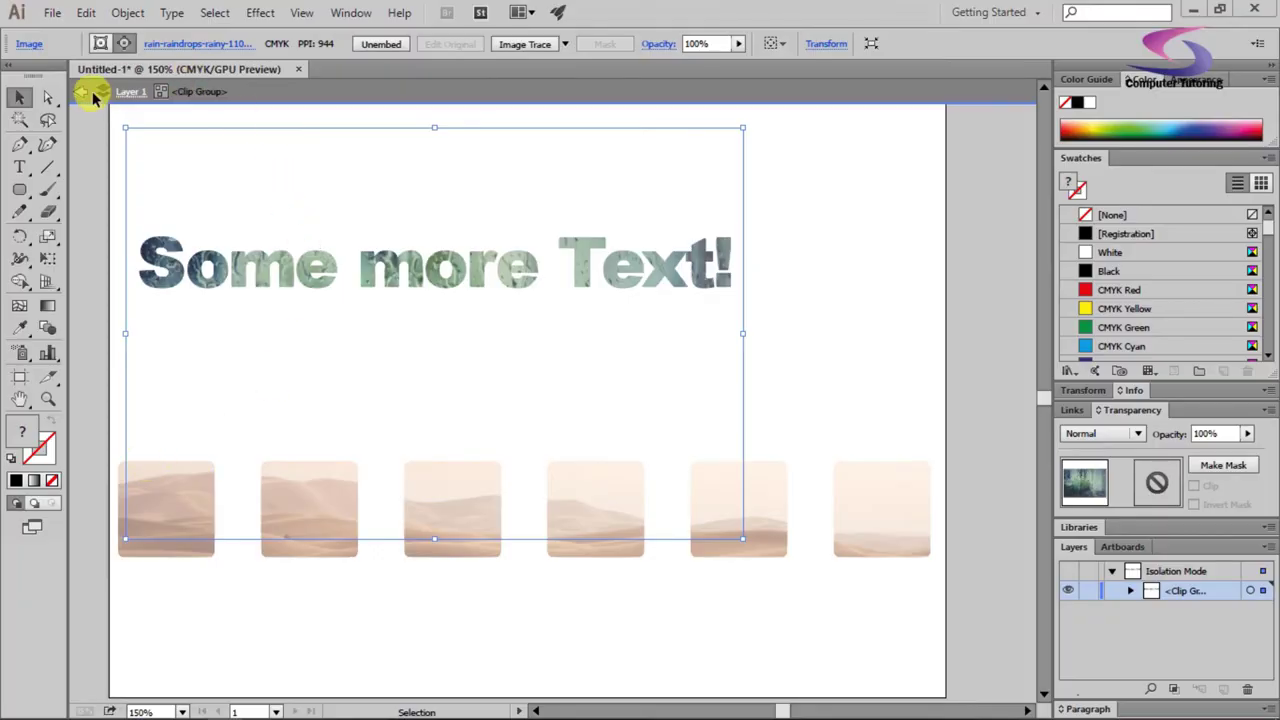
{"action": "left_click", "coordinate": [80, 94]}
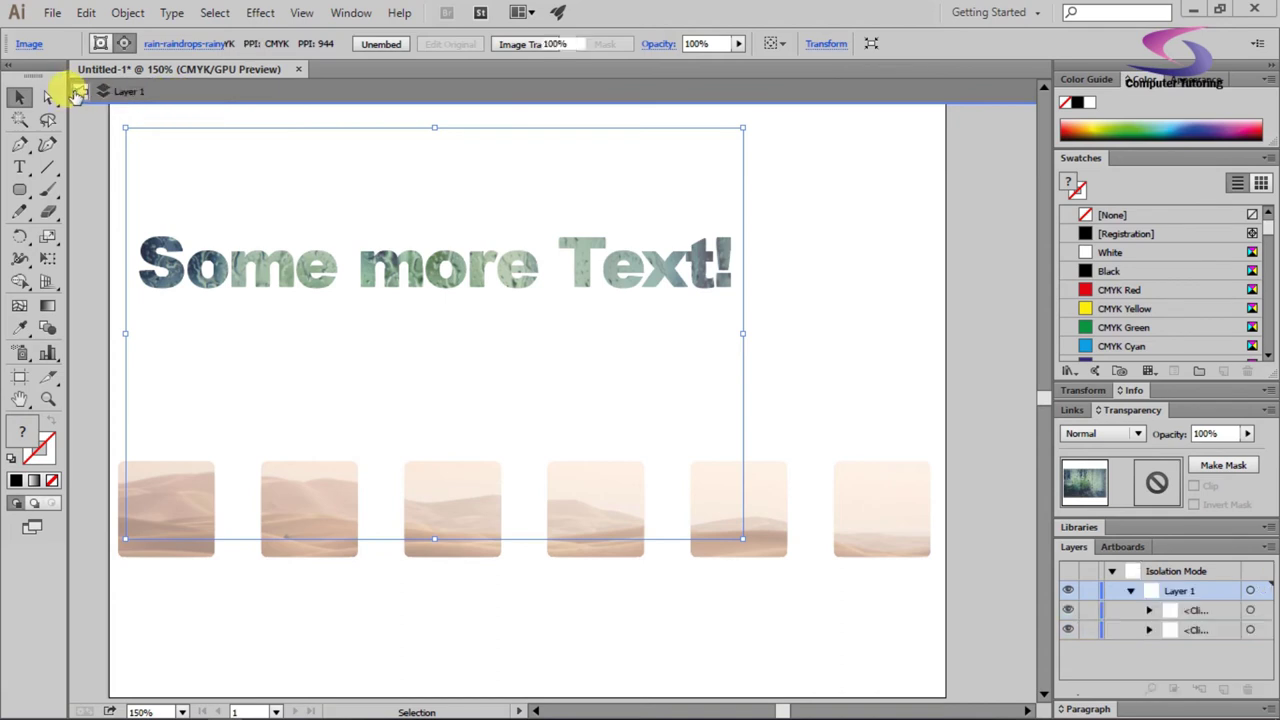
{"action": "left_click", "coordinate": [82, 96]}
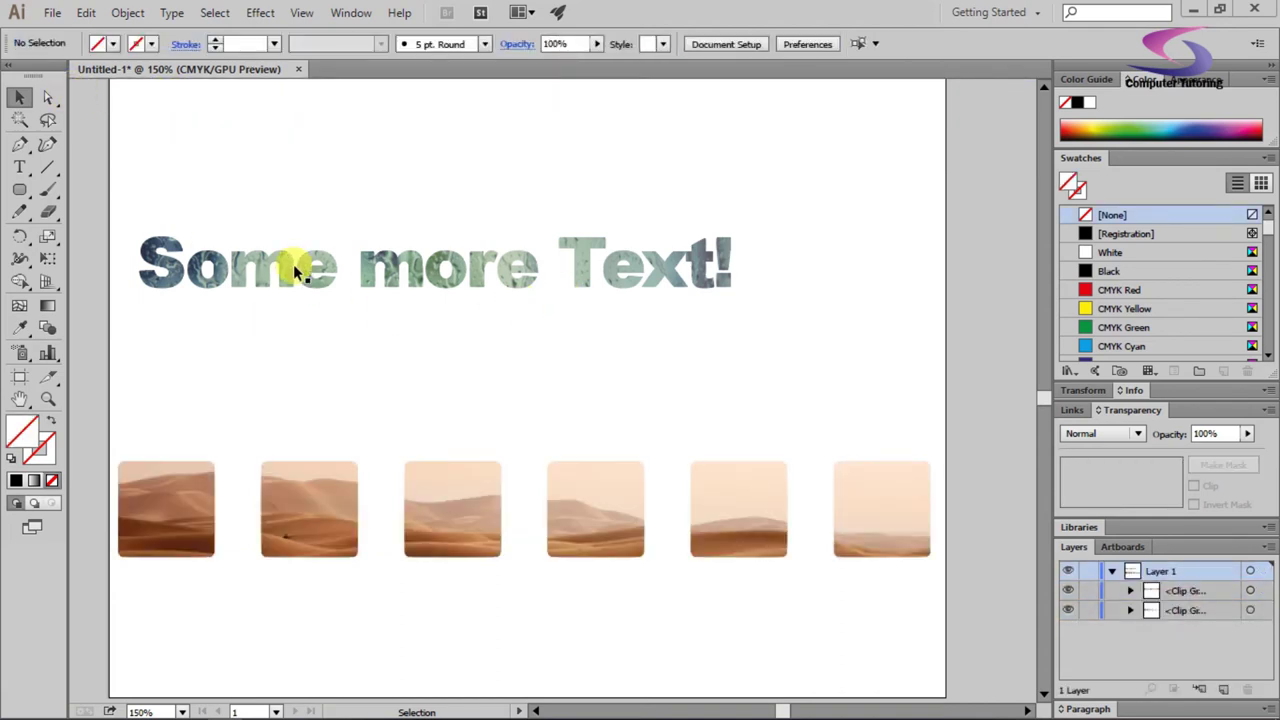
Move the heading down to overlap the top of the desert tiles and reselect it.
{"action": "left_click_drag", "start_coordinate": [297, 266], "coordinate": [272, 449]}
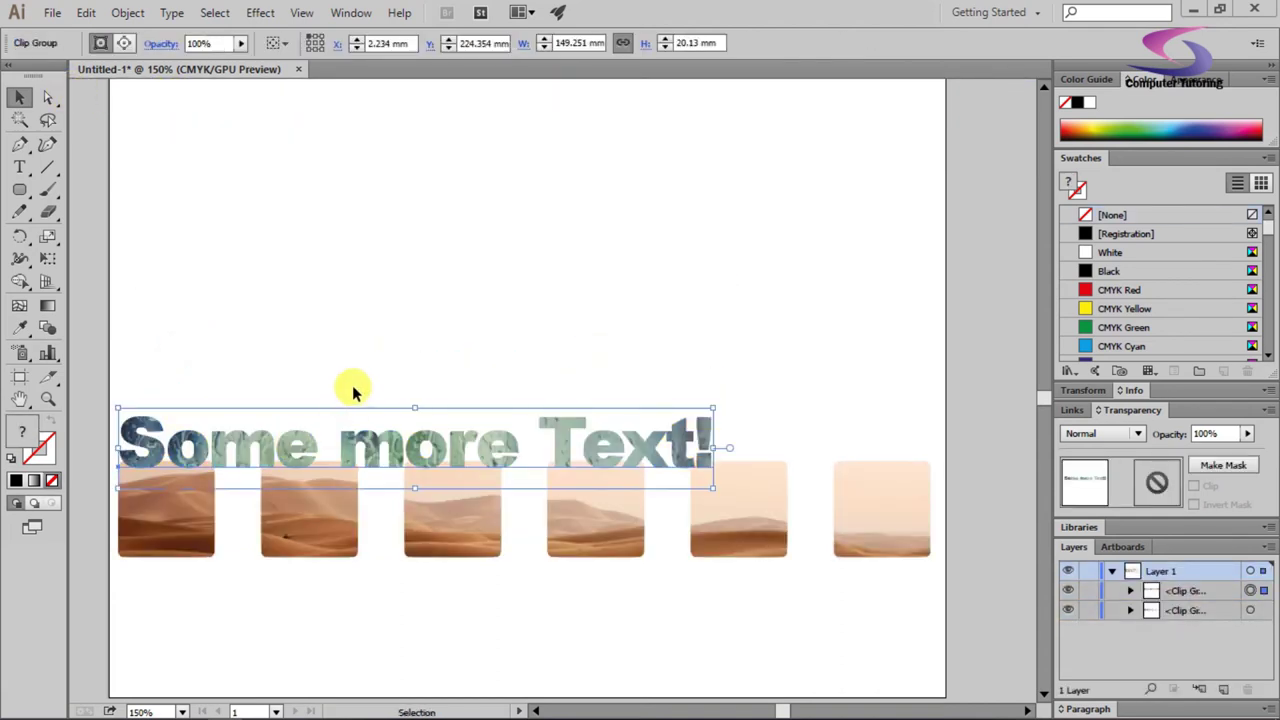
{"action": "left_click", "coordinate": [352, 387]}
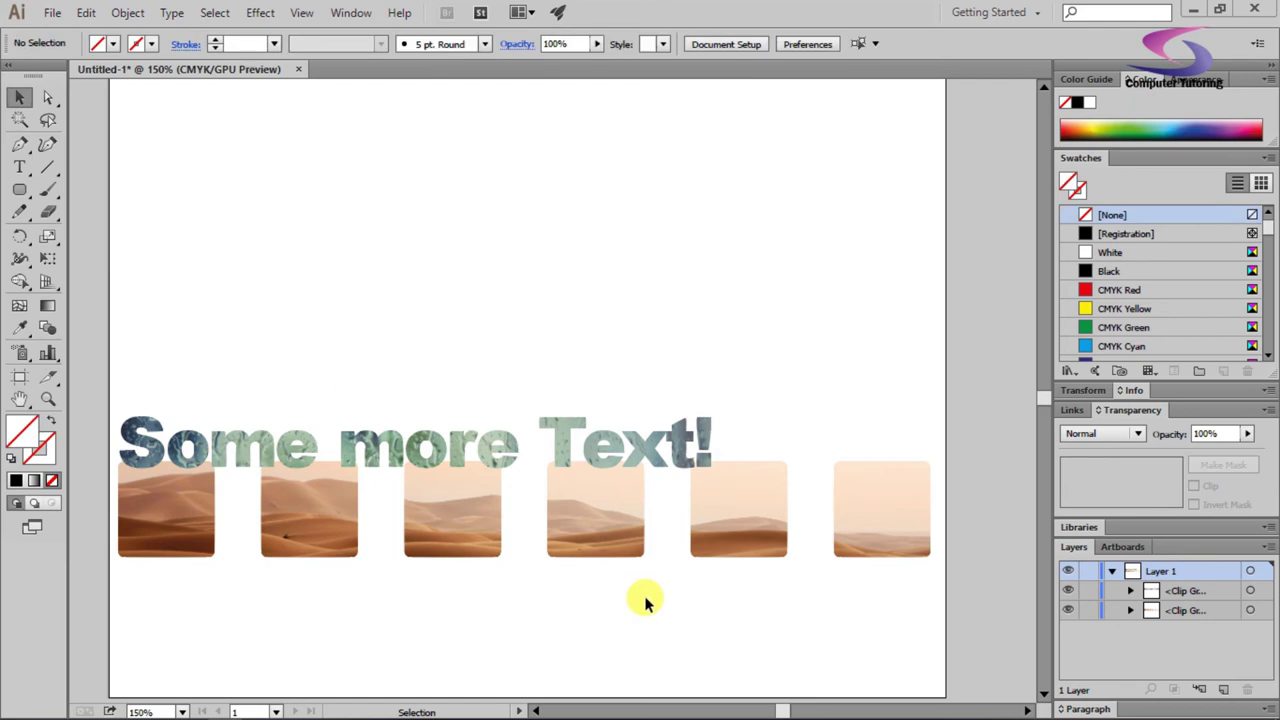
{"action": "left_click", "coordinate": [366, 449]}
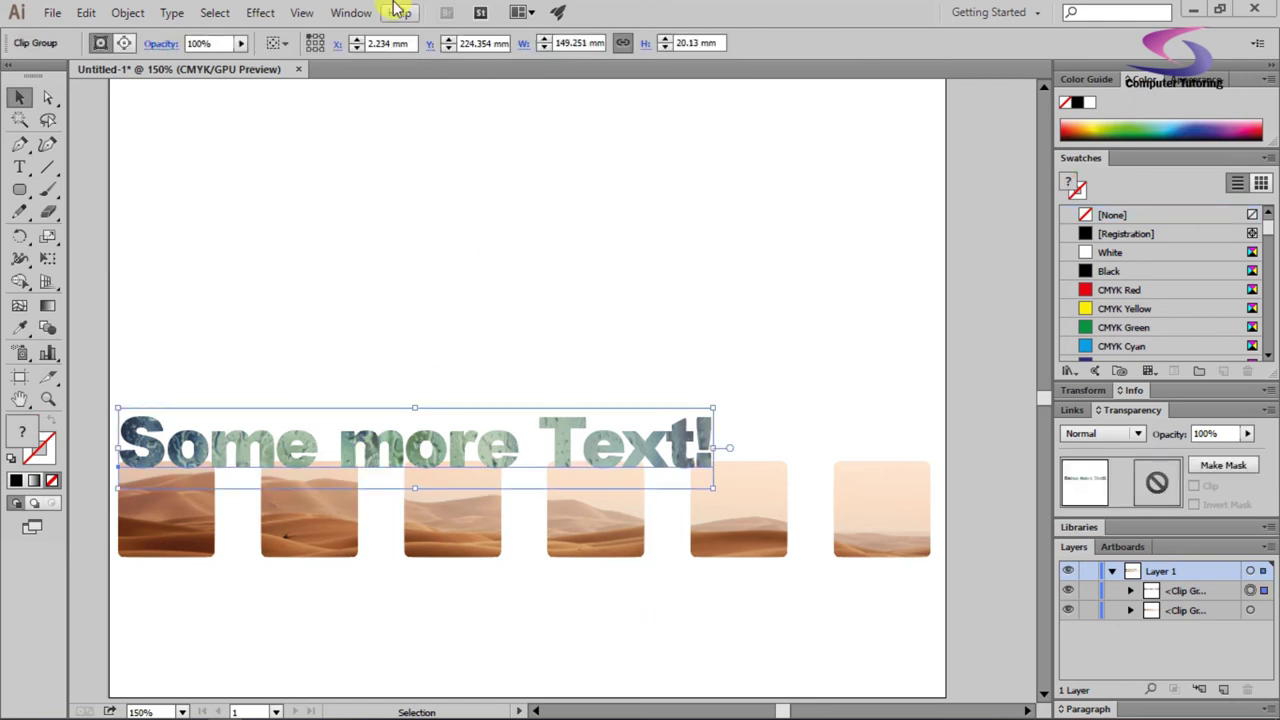
Apply a Multiply drop shadow (75% opacity, 2.47 mm offsets, 1.76 mm blur) to the heading.
{"action": "left_click", "coordinate": [262, 16]}
{"action": "mouse_move", "coordinate": [420, 226]}
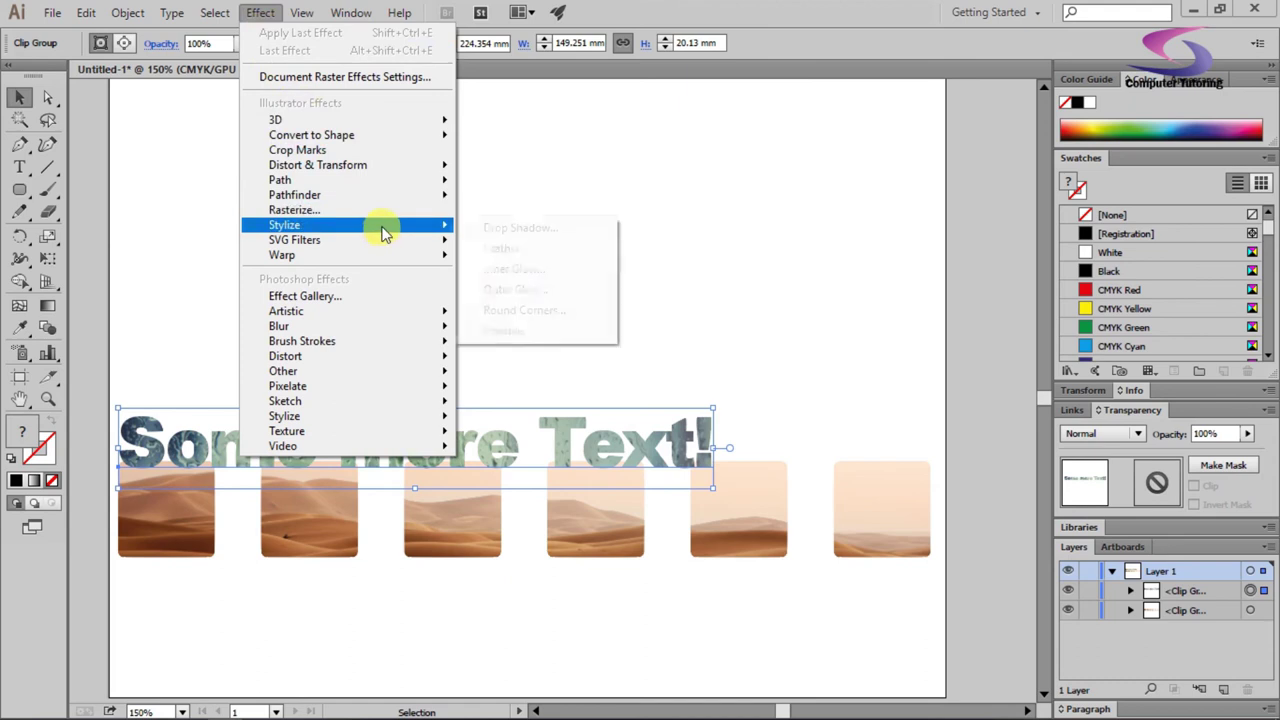
{"action": "left_click", "coordinate": [521, 228]}
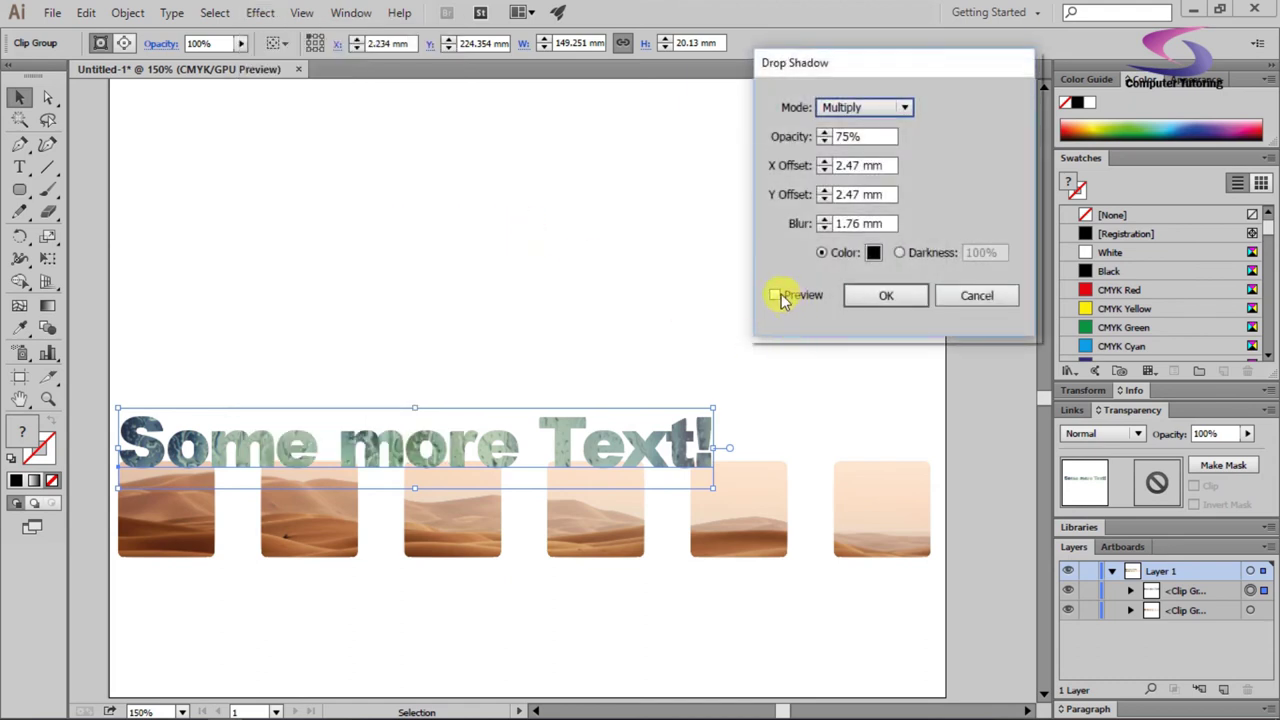
{"action": "left_click", "coordinate": [779, 296]}
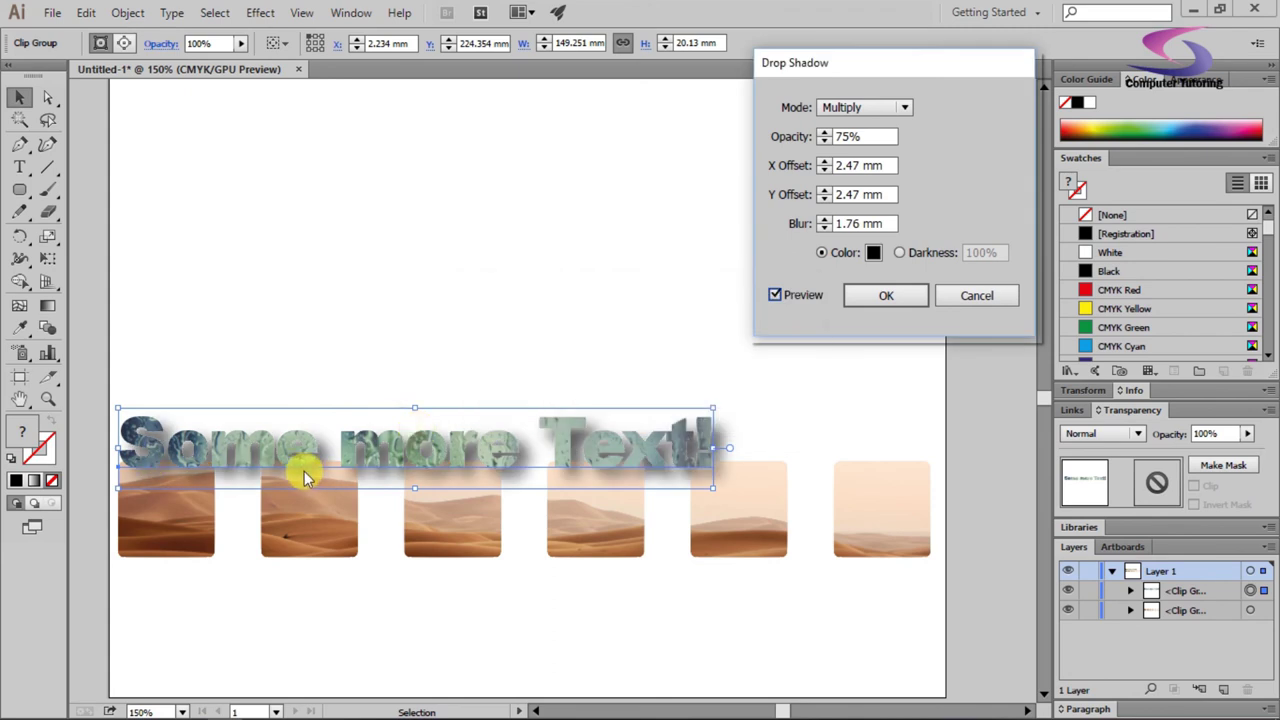
{"action": "left_click", "coordinate": [886, 318]}
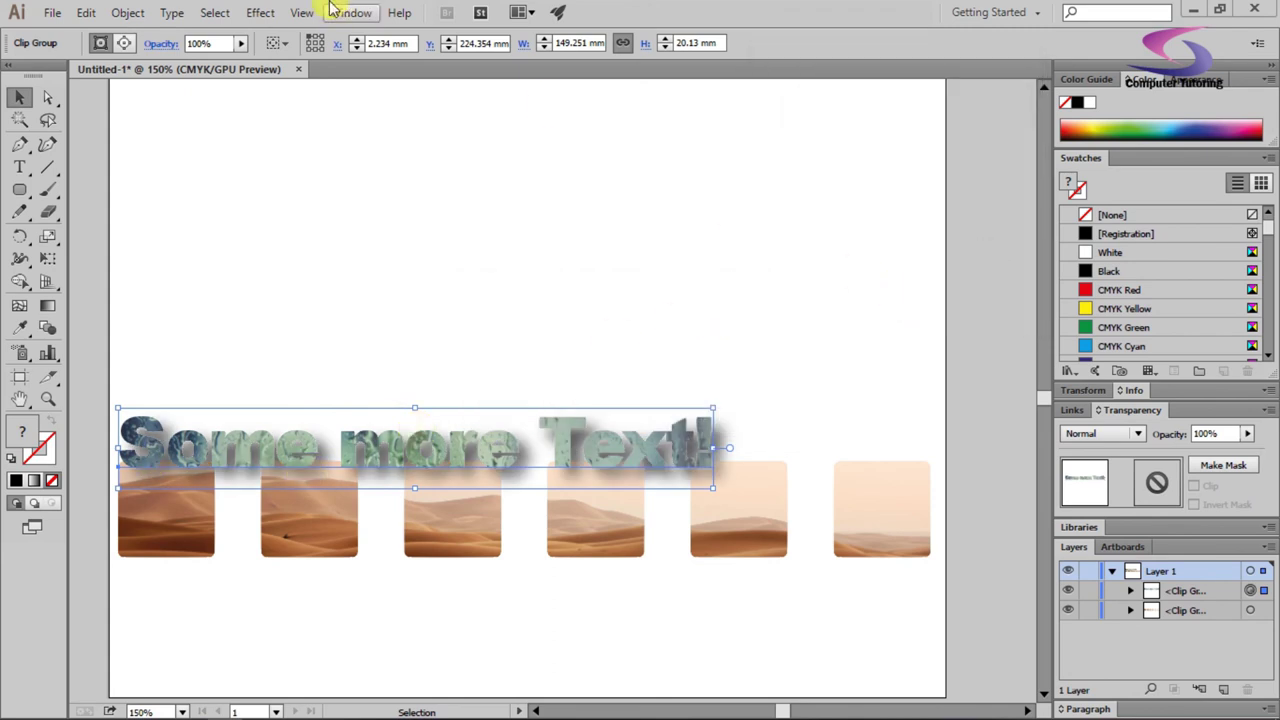